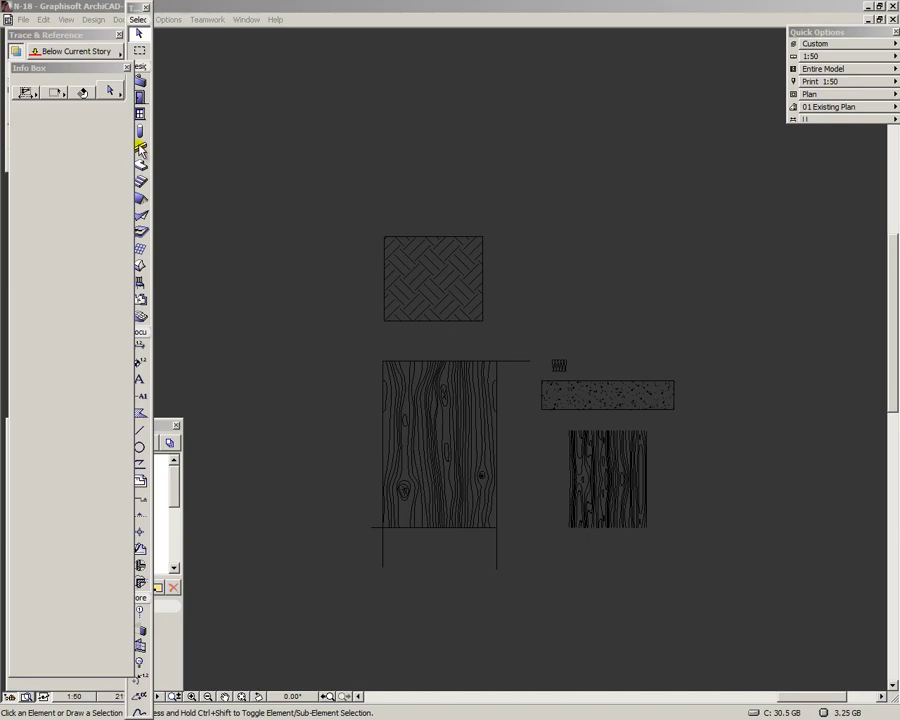
Draw a new rectangular fill to the right of the herringbone sample and select it
left_click(137, 414)
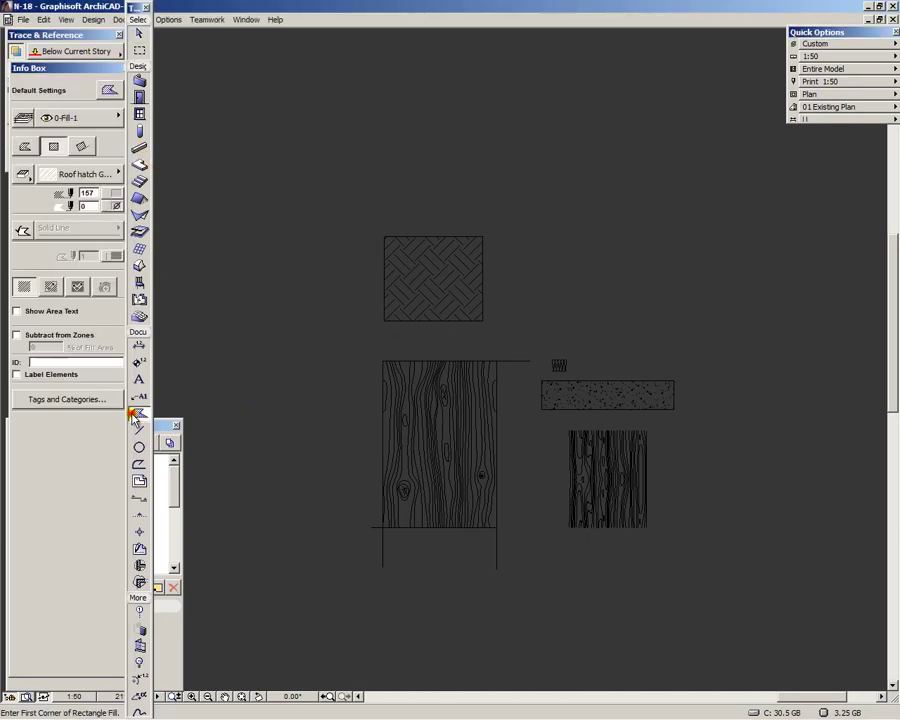
left_click(522, 188)
left_click(682, 311)
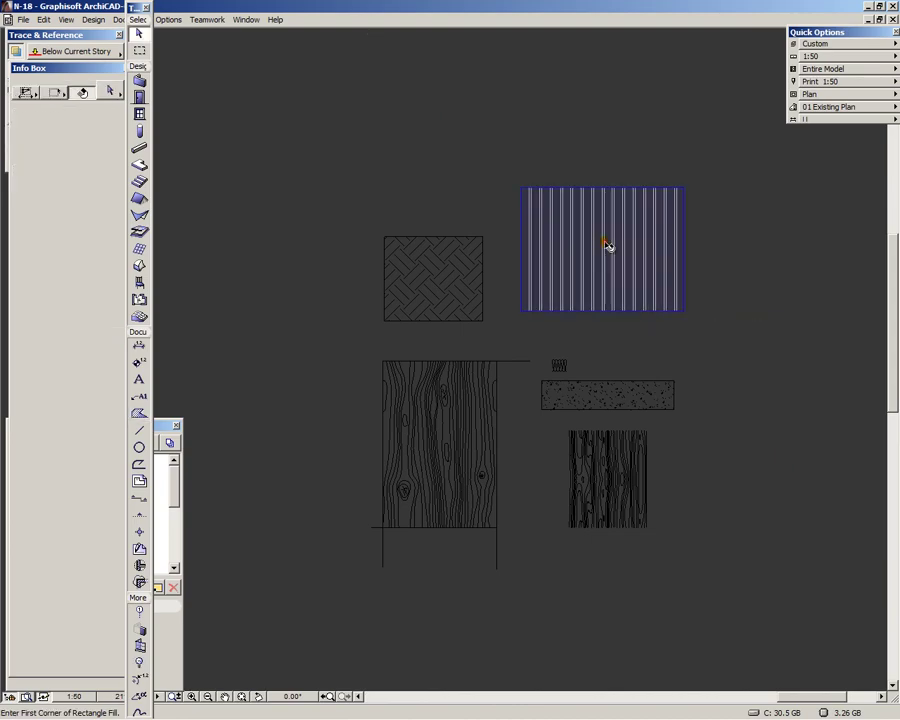
left_click(605, 245, "shift")
Change the new fill's pattern to Triangles, then to Cut Stone
left_click(64, 173)
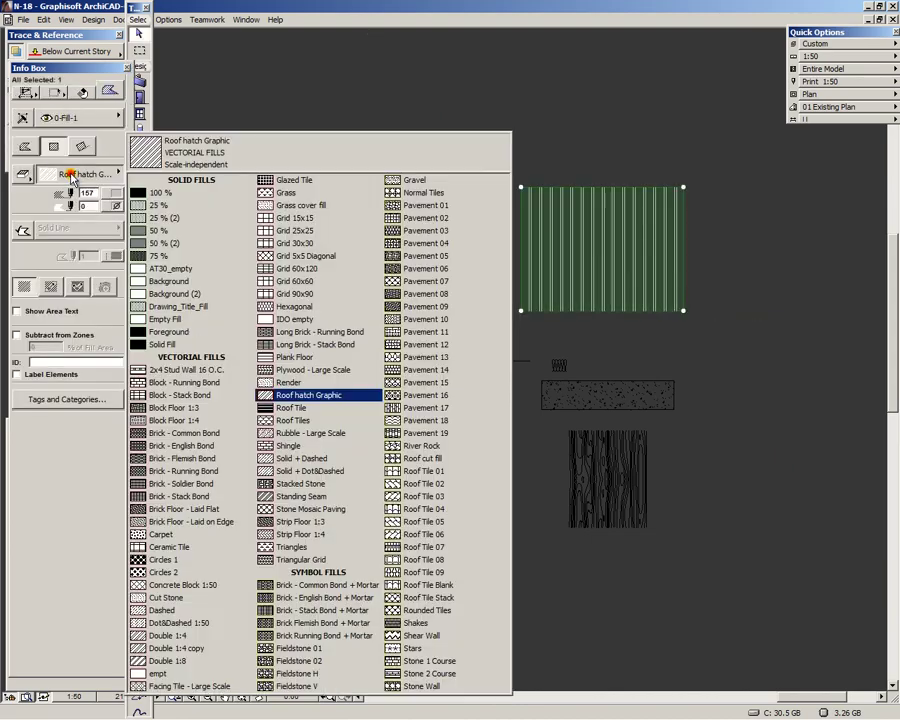
left_click(340, 553)
scroll(645, 244, "up", 3)
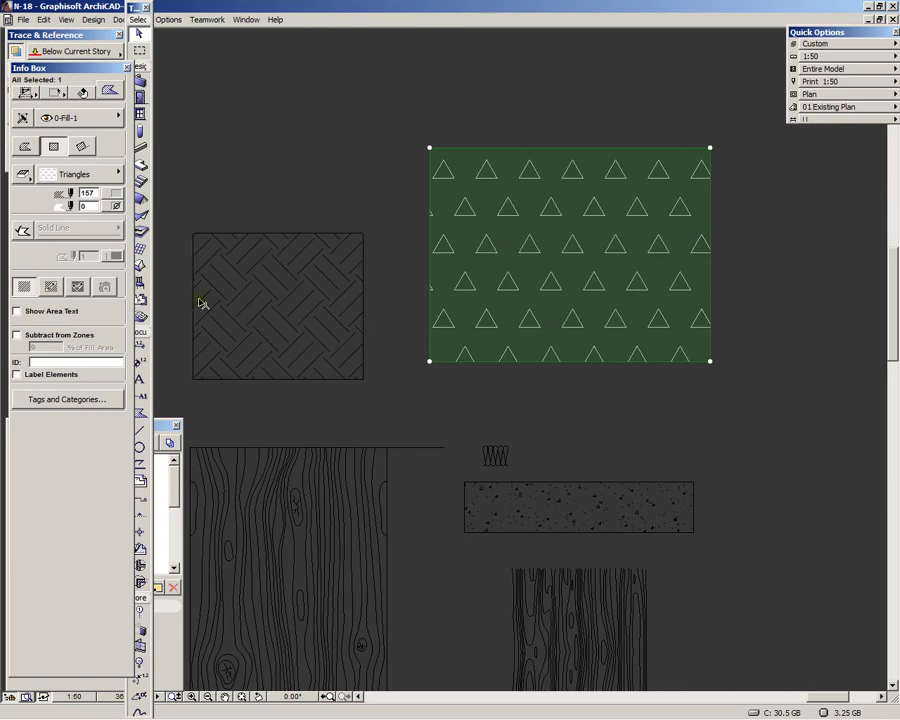
left_click(86, 175)
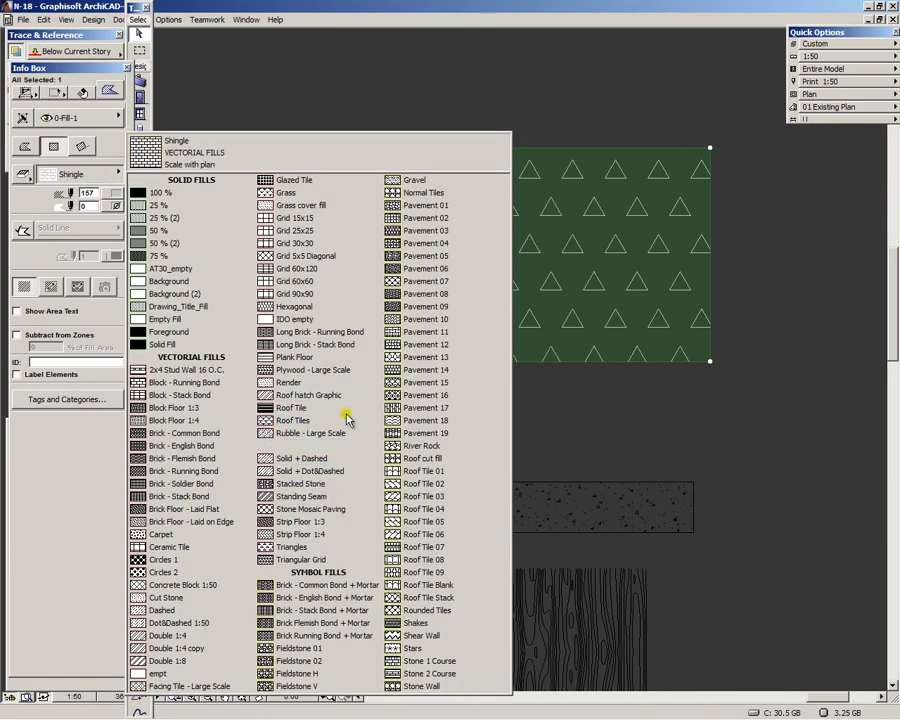
left_click(221, 599)
scroll(562, 284, "up", 2)
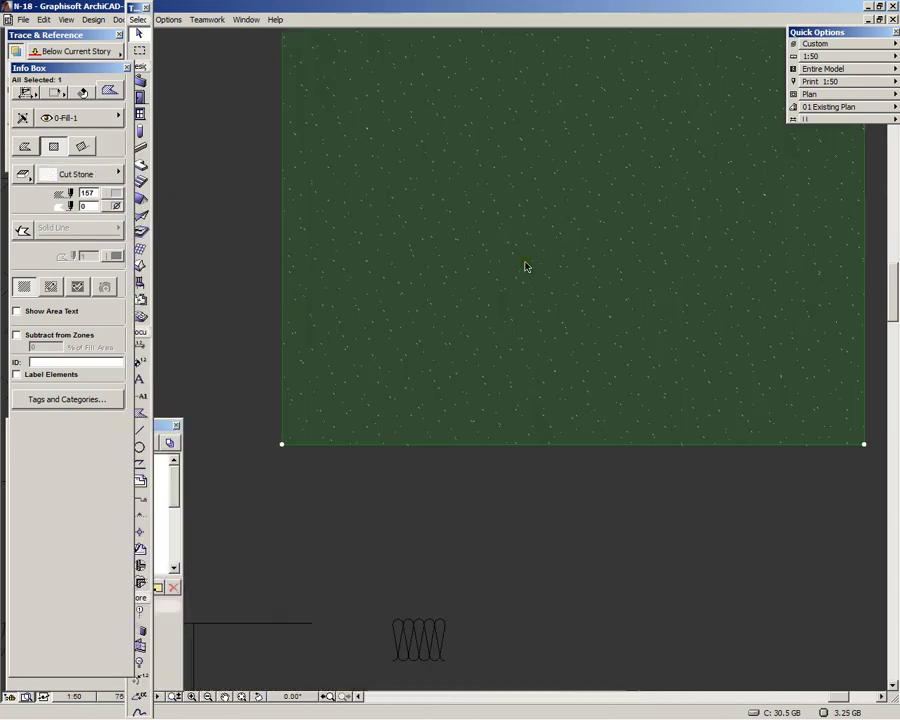
scroll(521, 279, "down", 2)
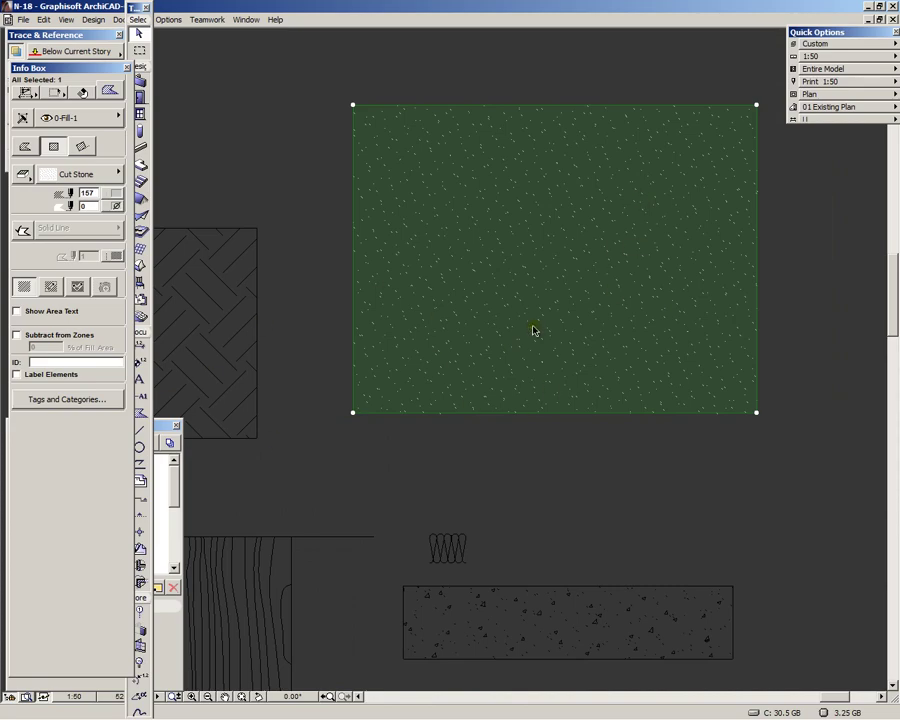
scroll(510, 323, "down", 1)
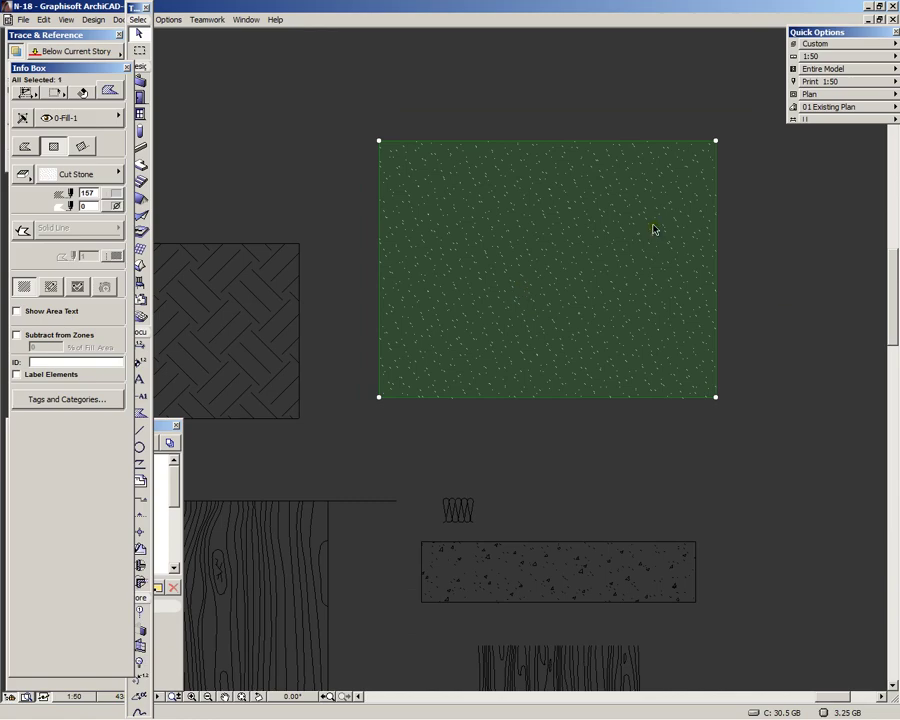
Delete the new Cut Stone fill from the plan
key("Escape")
left_click(725, 100)
left_click(668, 222)
key("Delete")
Zoom in and box-select a few of the concrete fill's speckle lines
scroll(719, 197, "down", 2)
scroll(609, 374, "up", 2)
scroll(648, 372, "down", 2)
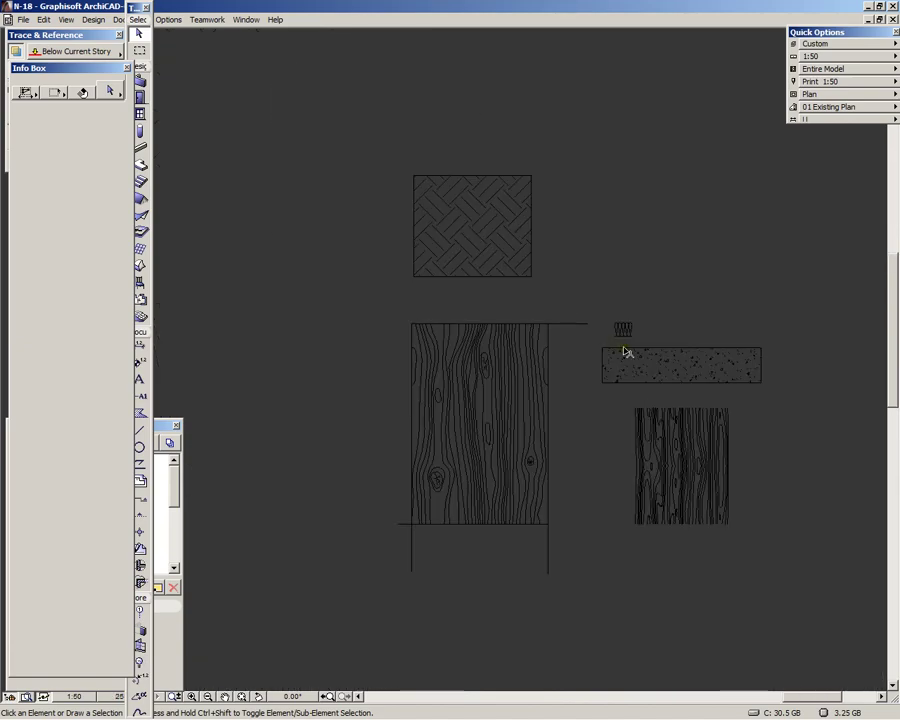
scroll(648, 372, "up", 4)
scroll(438, 308, "down", 2)
scroll(410, 306, "up", 1)
scroll(412, 306, "up", 1)
scroll(474, 334, "up", 2)
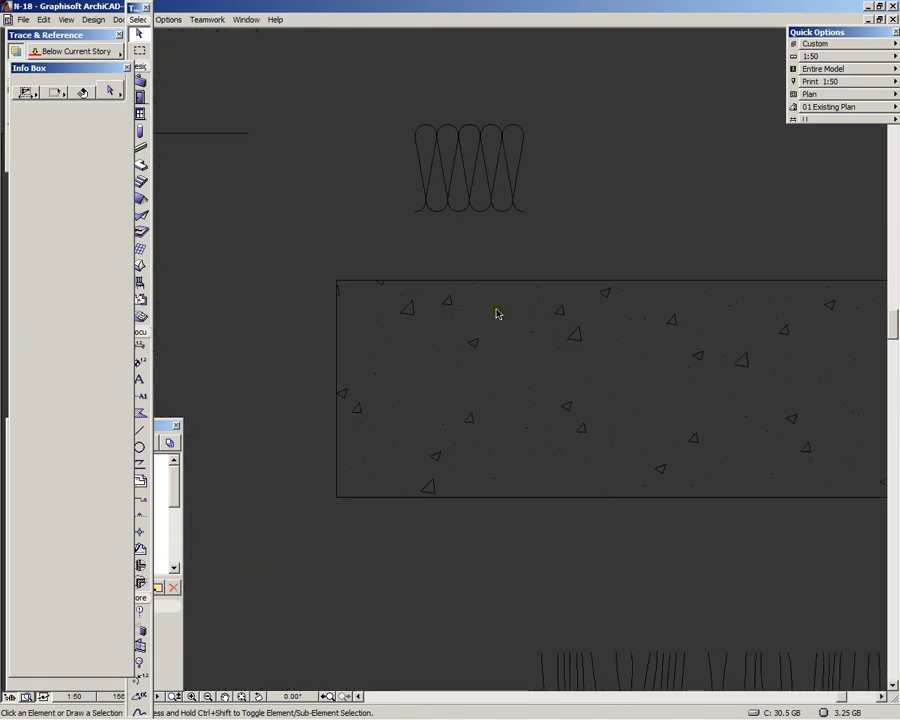
left_click(502, 307)
left_click(422, 404)
key("Escape")
Box-select the lines of one small triangle speckle, then zoom around to inspect the pattern
scroll(466, 348, "up", 2)
left_click(442, 320)
left_click(550, 391)
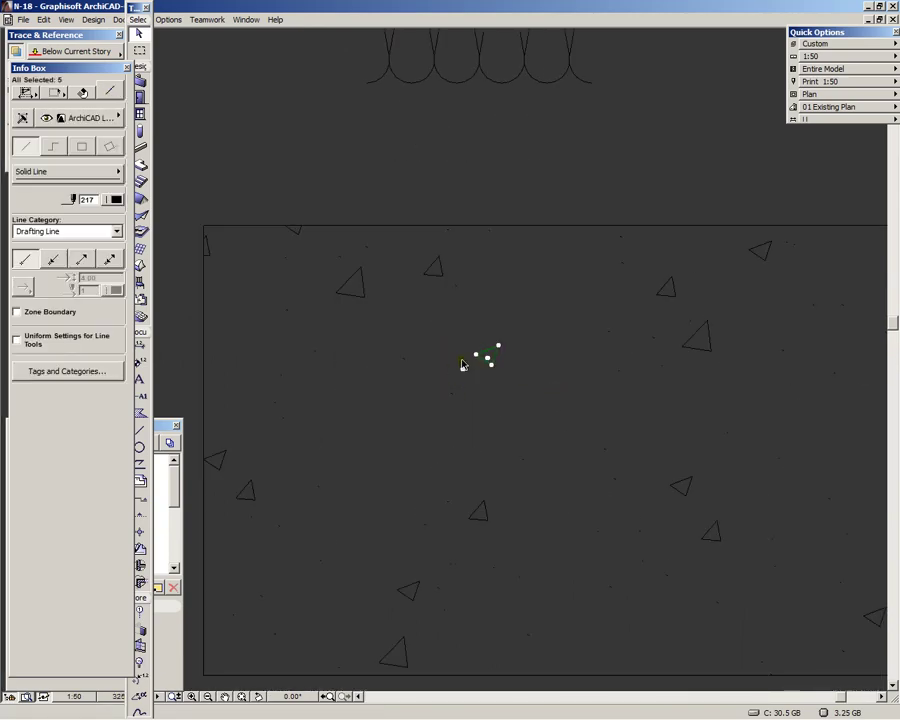
scroll(463, 365, "up", 2)
key("Escape")
scroll(392, 362, "down", 4)
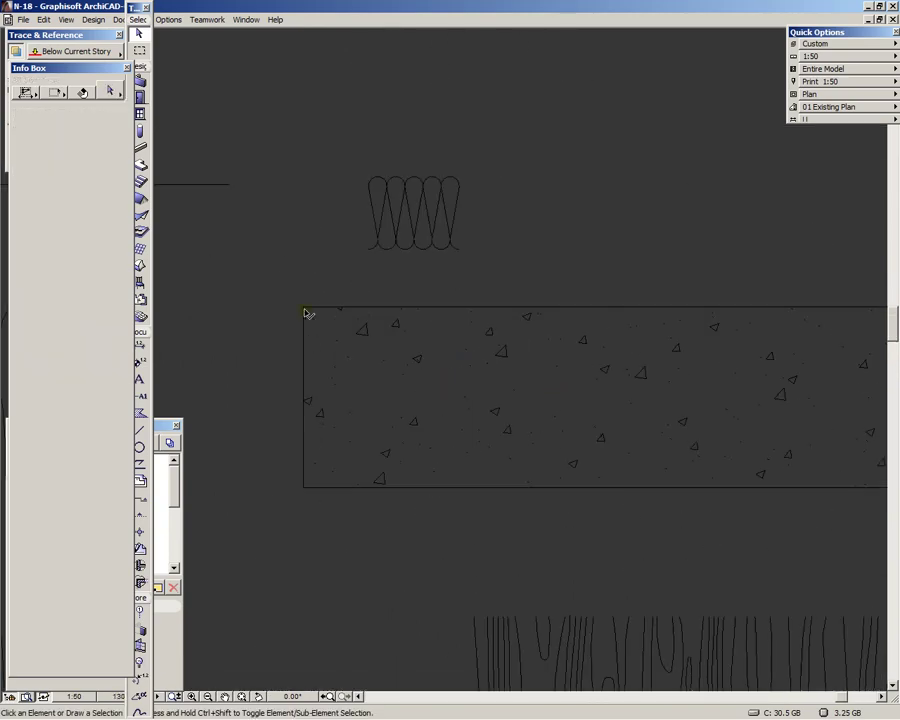
scroll(305, 383, "down", 2)
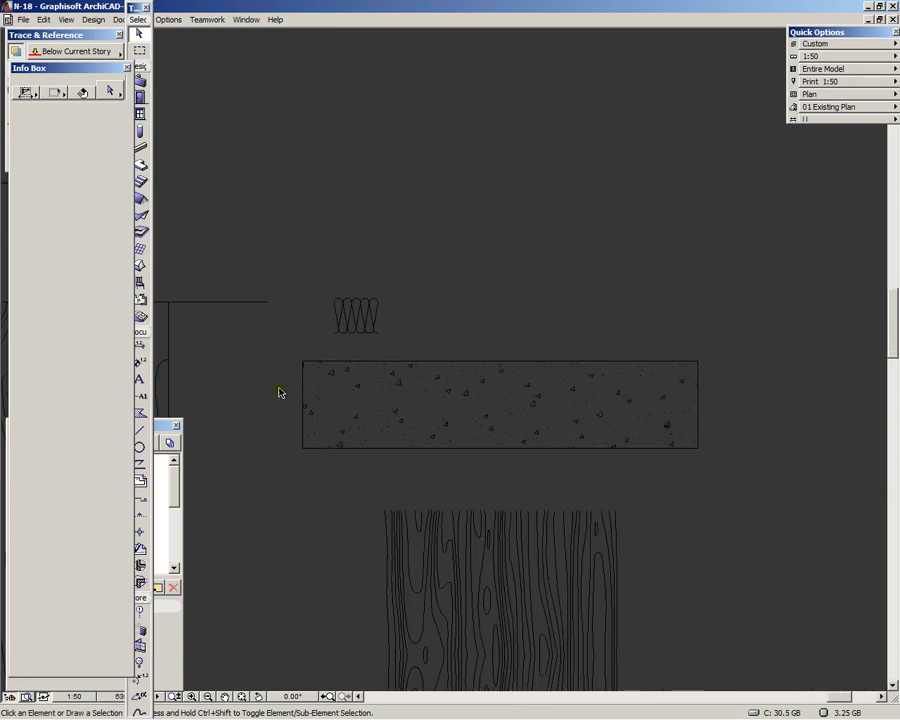
scroll(377, 386, "up", 1)
scroll(418, 400, "up", 4)
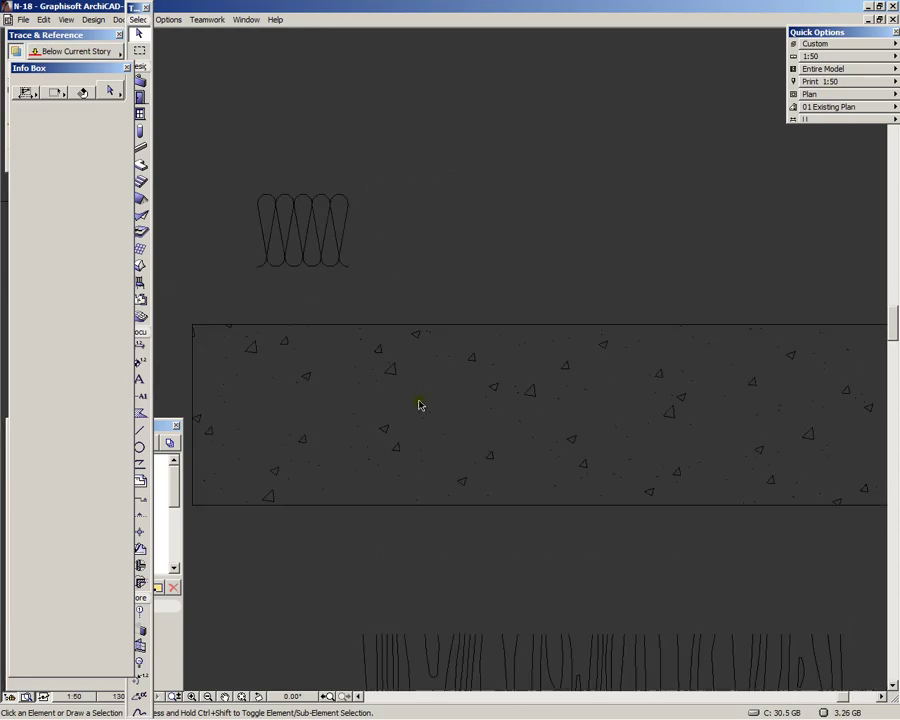
scroll(576, 408, "down", 2)
scroll(576, 408, "down", 4)
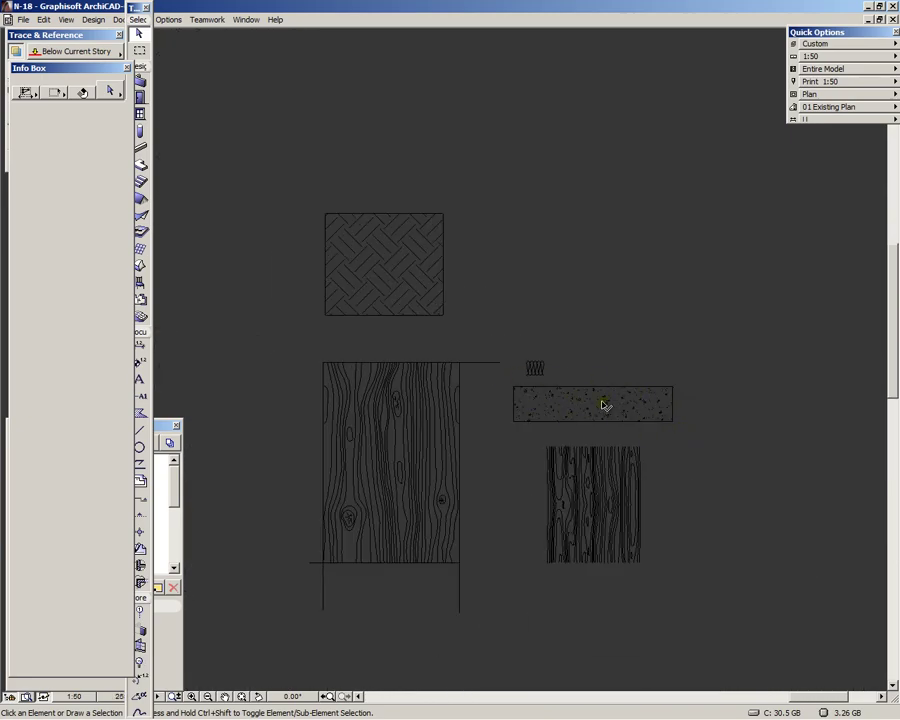
mouse_move(605, 405)
scroll(677, 404, "up", 1)
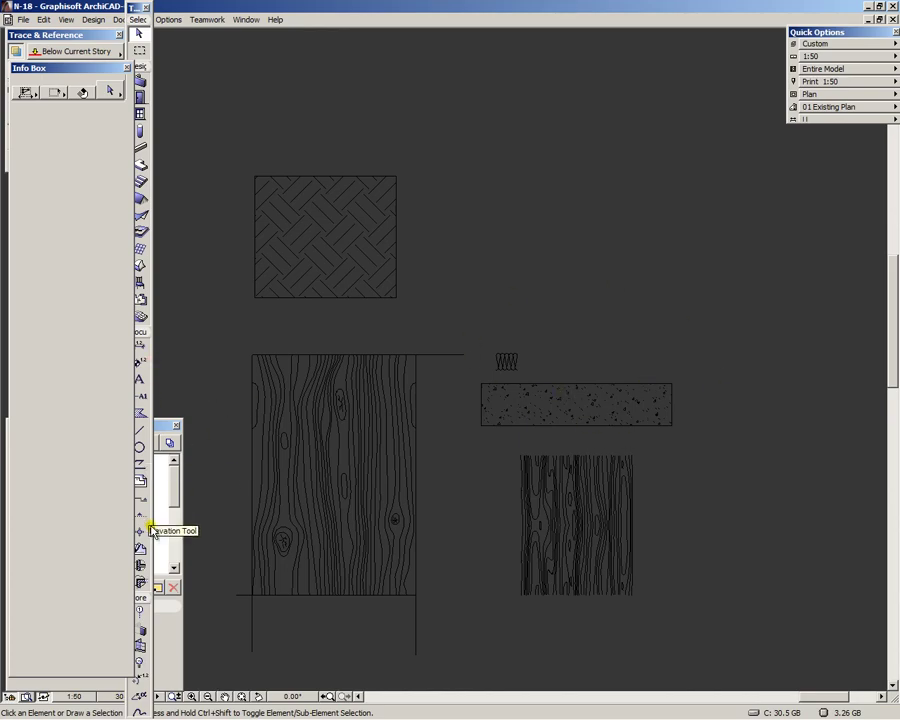
Use the Hotspot tool to mark the concrete rectangle's corners, starting at the lower-left
left_click(142, 676)
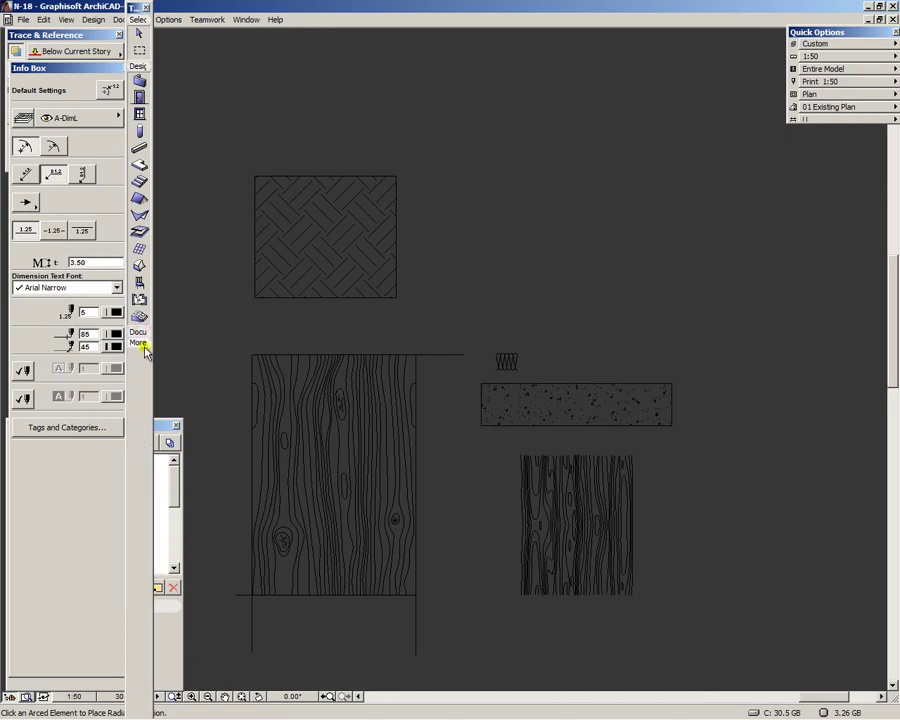
left_click(141, 333)
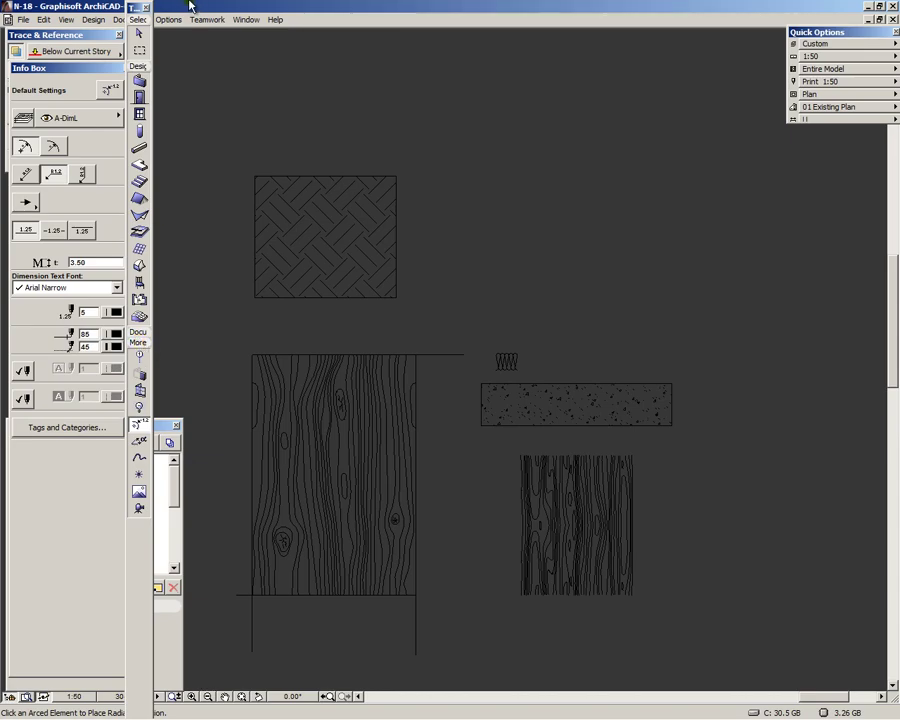
left_click(139, 474)
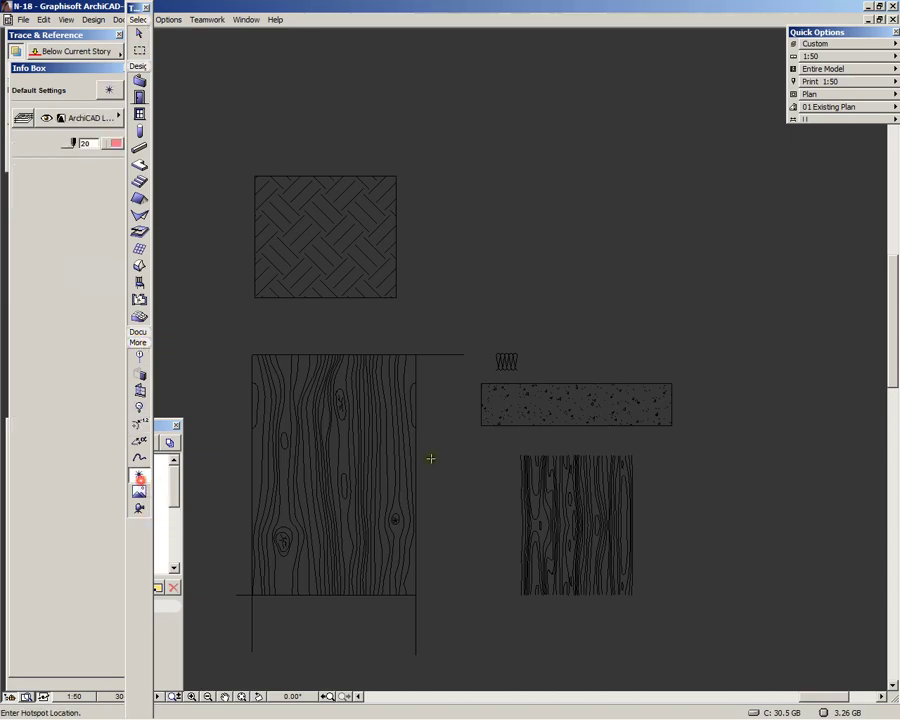
scroll(474, 427, "up", 3)
left_click(467, 431)
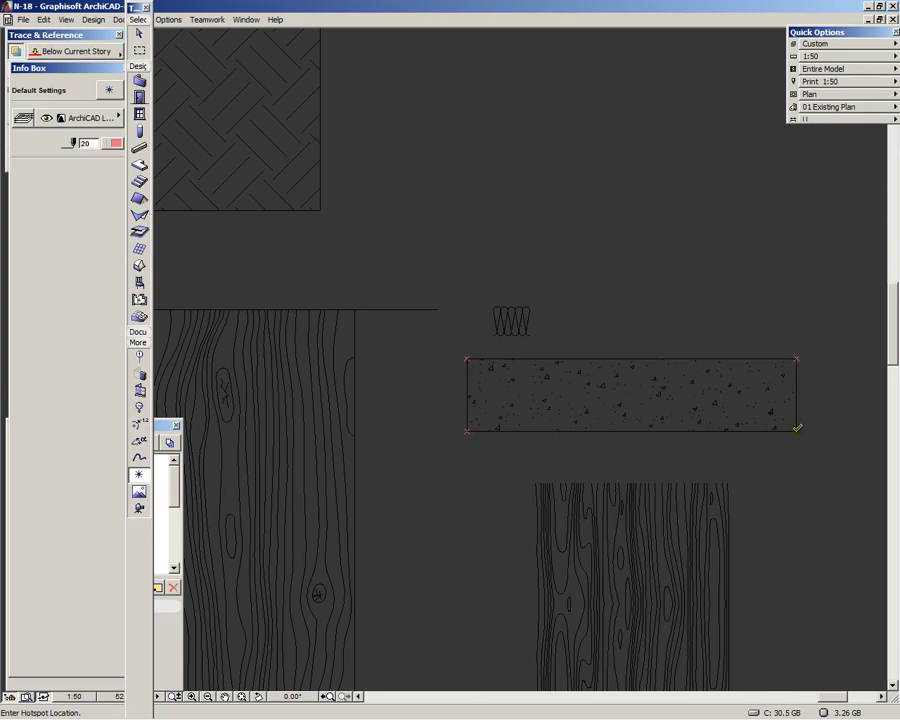
key("shift")
scroll(786, 412, "up", 1)
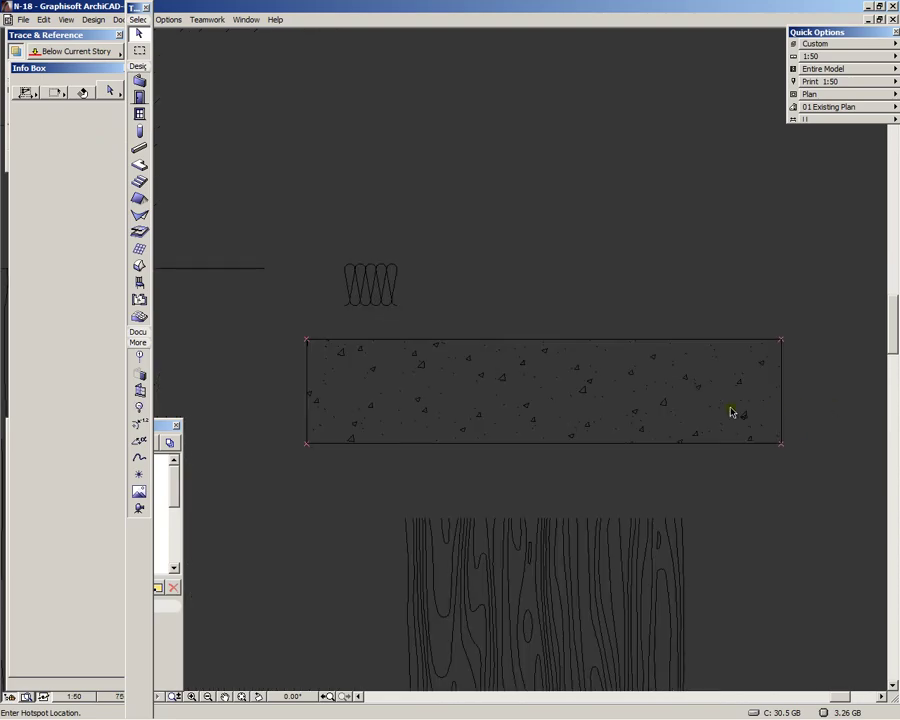
scroll(728, 412, "down", 1)
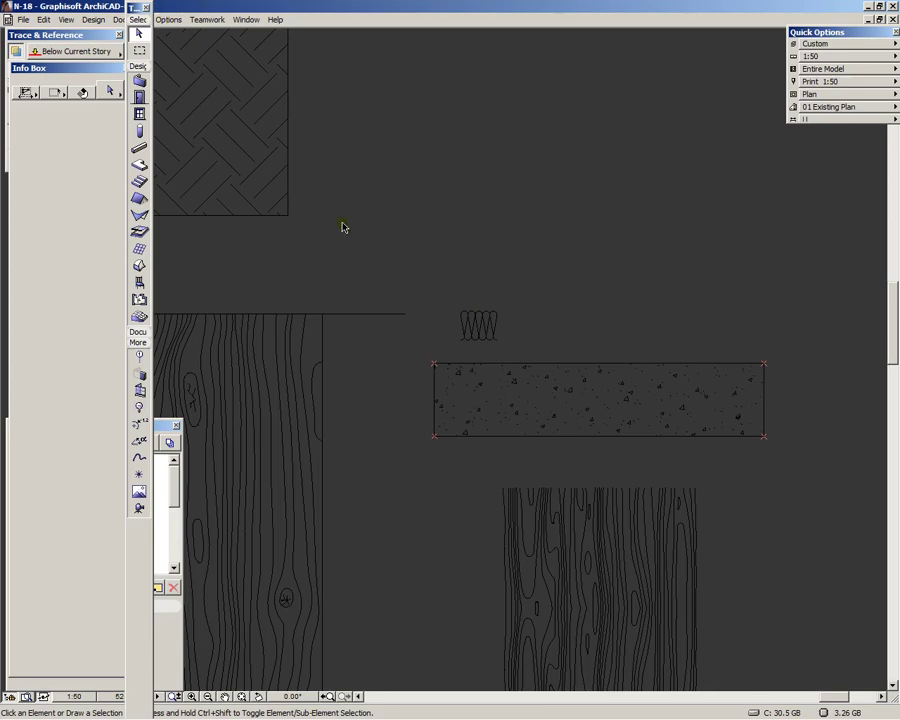
Delete the four edge lines of the concrete rectangle's outline
left_click(412, 357)
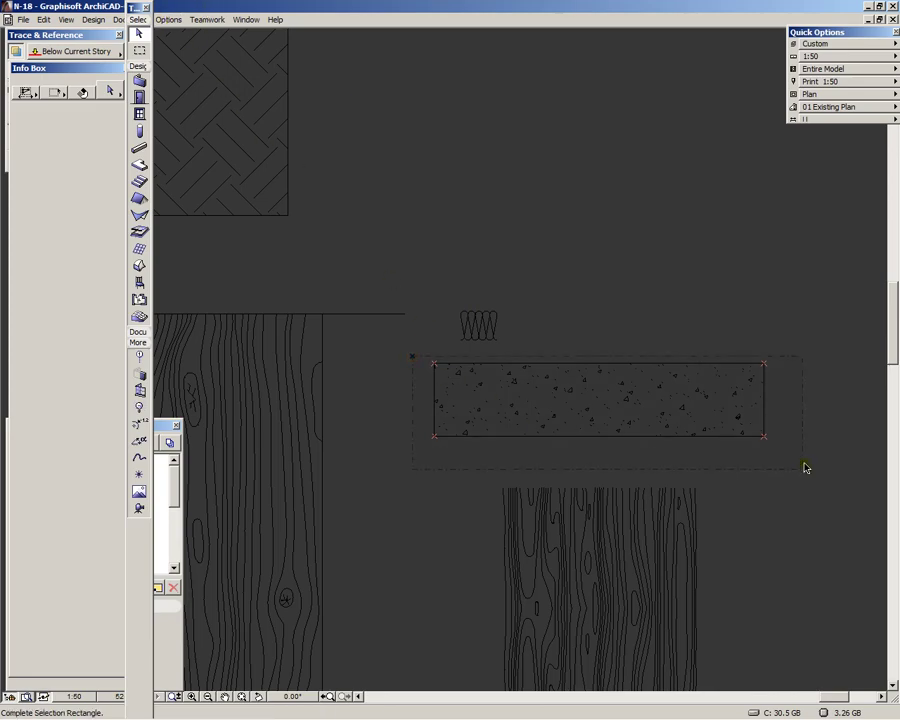
left_click(670, 308)
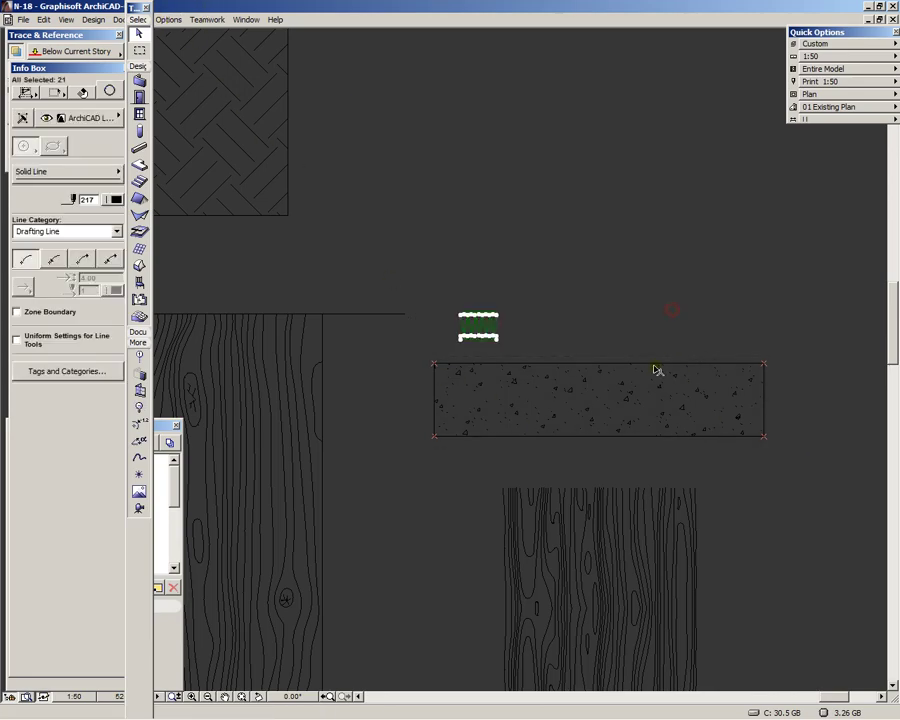
key("Escape")
scroll(654, 364, "up", 4)
left_click(652, 364)
scroll(648, 363, "down", 2)
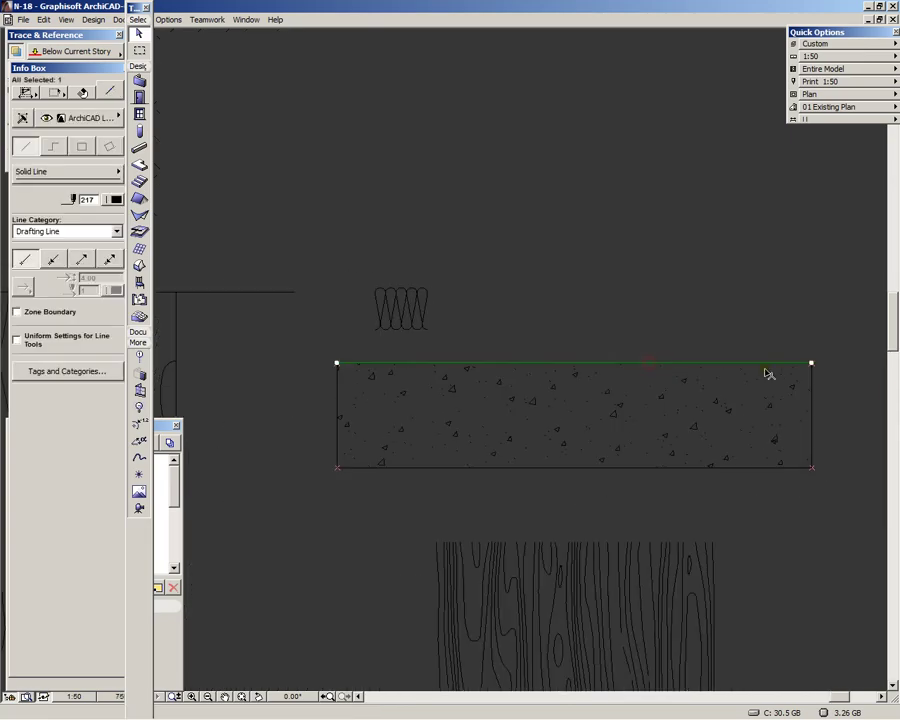
left_click(812, 390, "shift")
left_click(788, 467, "shift")
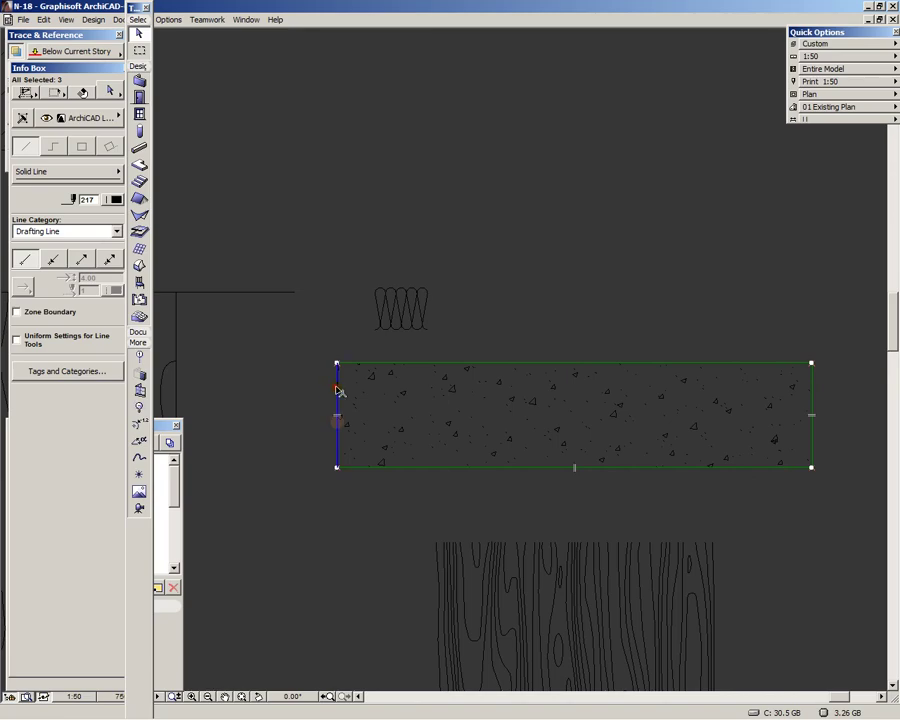
left_click(337, 418, "shift")
key("Delete")
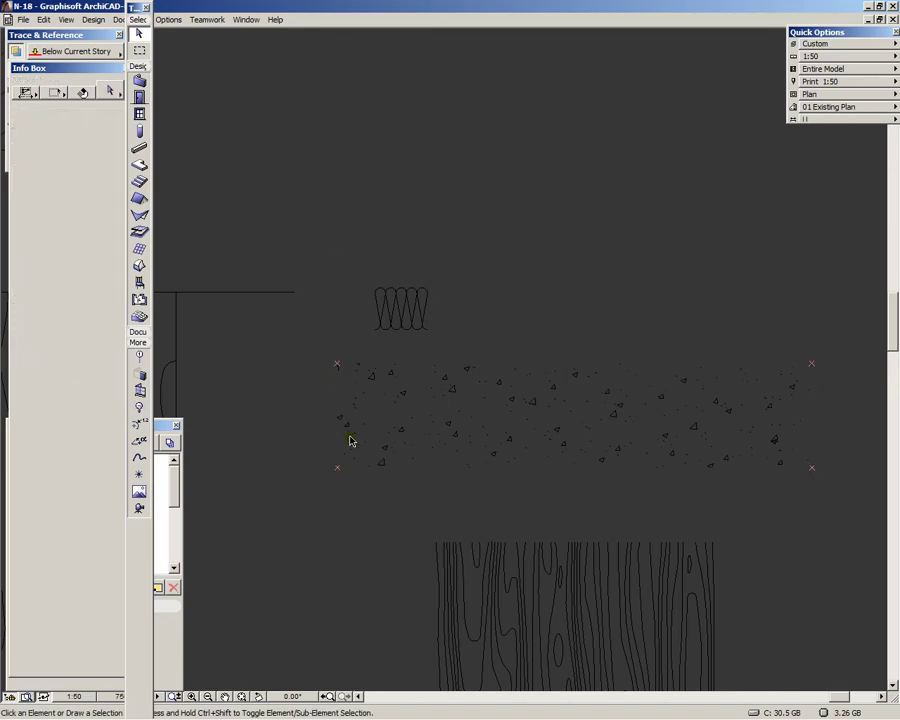
Marquee-select and copy all 327 speckle pattern elements
left_click(310, 357)
key("ctrl+c")
left_click(840, 494)
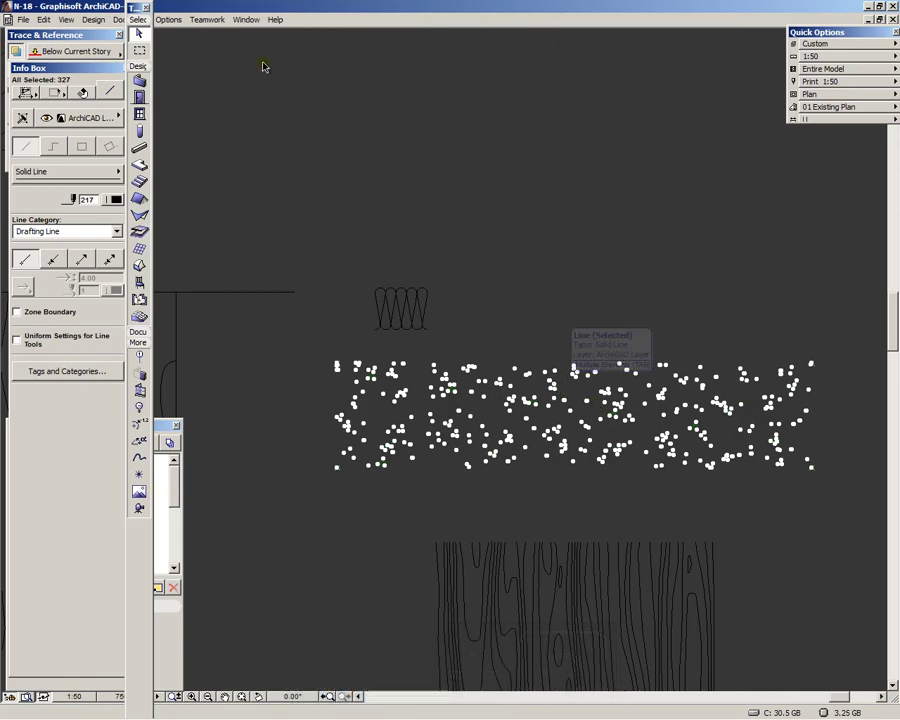
left_click(174, 20)
mouse_move(235, 35)
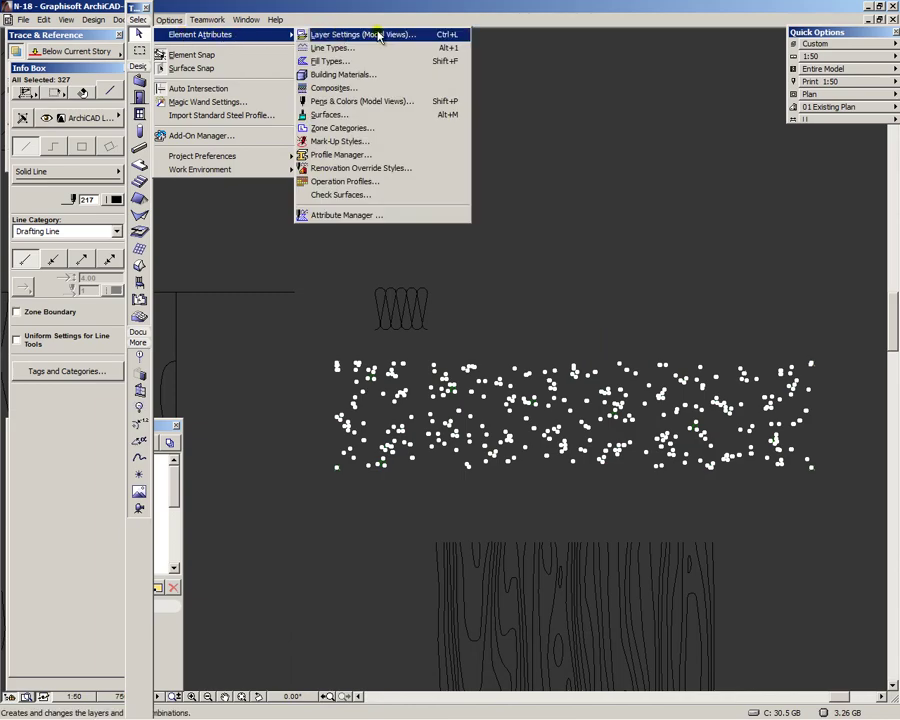
In Fill Types, create a new Symbol fill named 'Grass (triangles)'
left_click(367, 63)
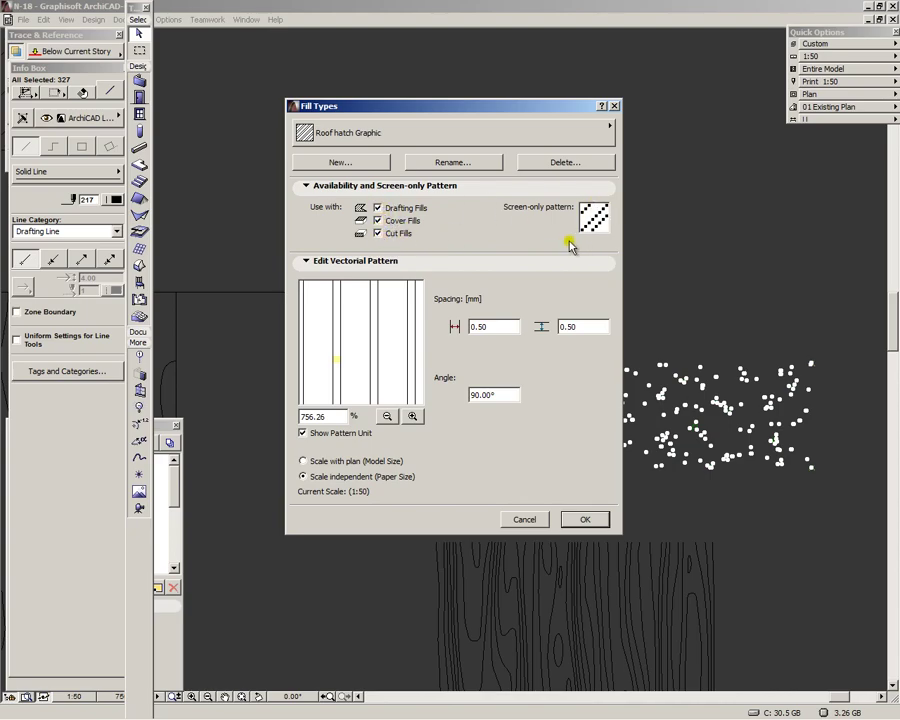
left_click(357, 163)
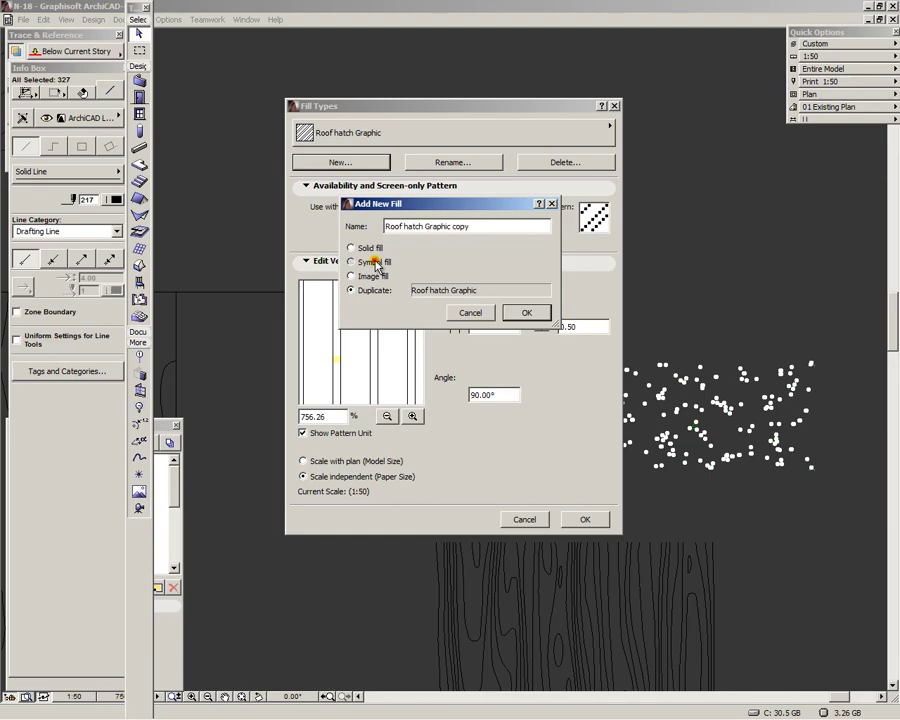
left_click(374, 263)
left_click(440, 227)
double_click(443, 227)
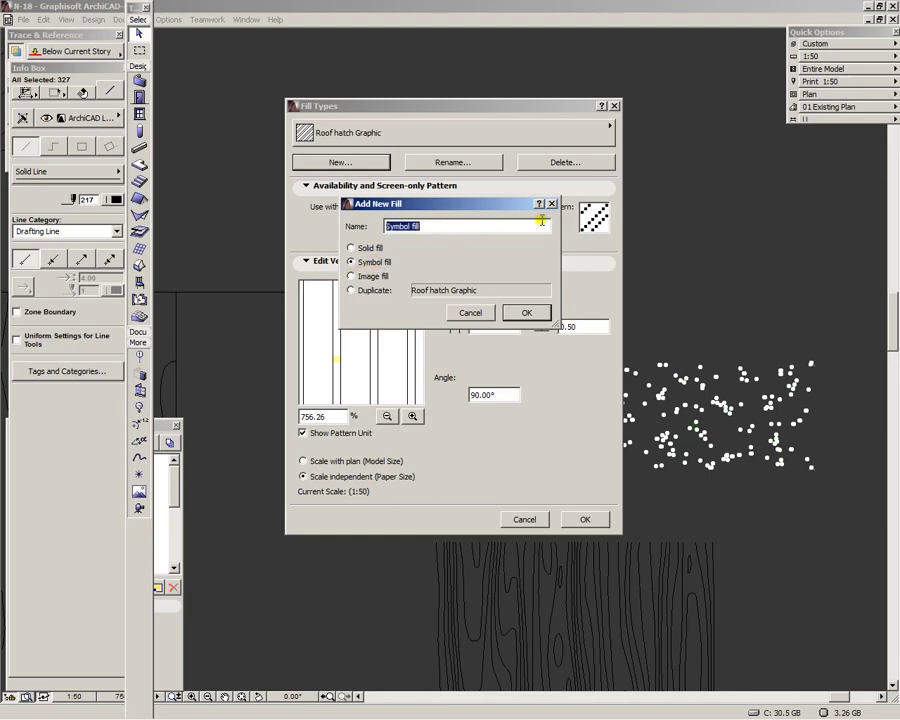
type("Grass (triangles")
key("Return")
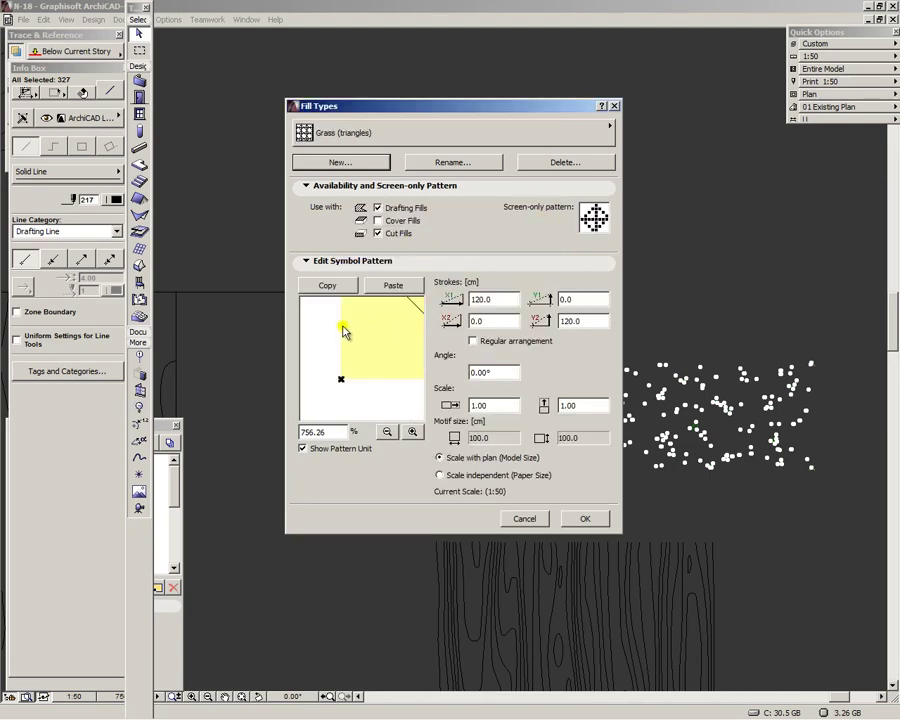
Set the preview to 100% and reduce the screen-only pattern to a few scattered dots
left_click(386, 431)
left_click(386, 431)
left_click(386, 431)
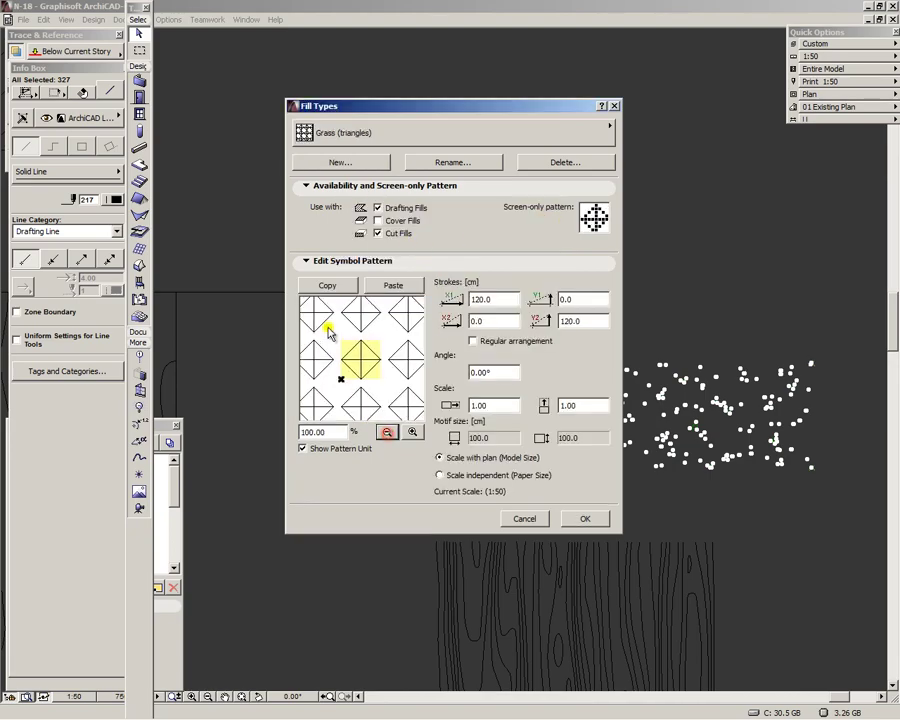
left_click(595, 210)
mouse_move(595, 213)
left_mouse_down()
mouse_move(604, 236)
mouse_move(590, 196)
mouse_move(591, 235)
left_mouse_up()
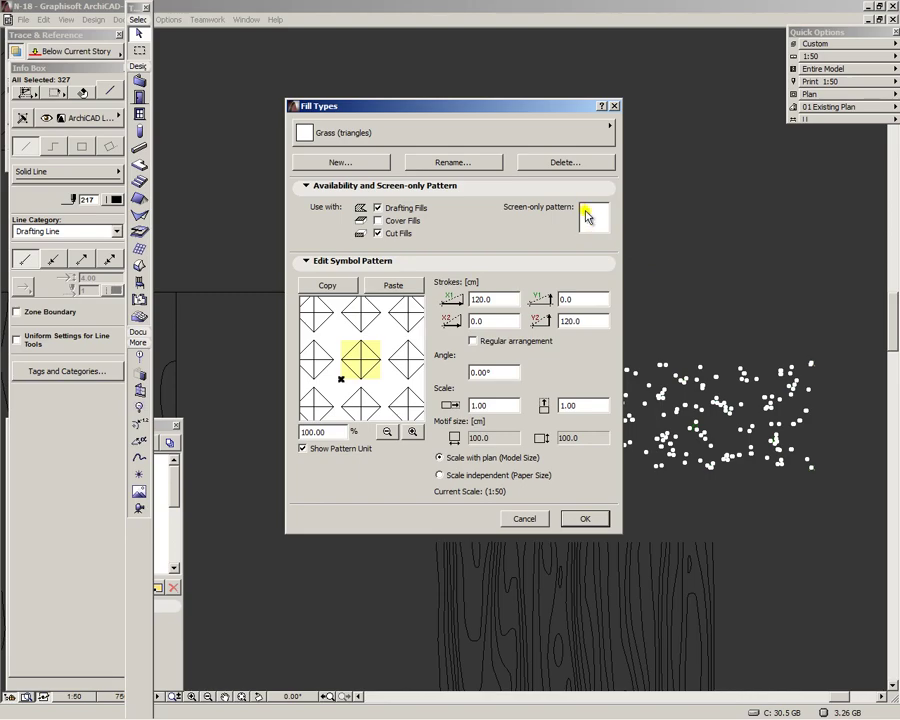
left_click(586, 210)
left_click(594, 224)
left_click(603, 213)
left_click(594, 217)
left_click(590, 208)
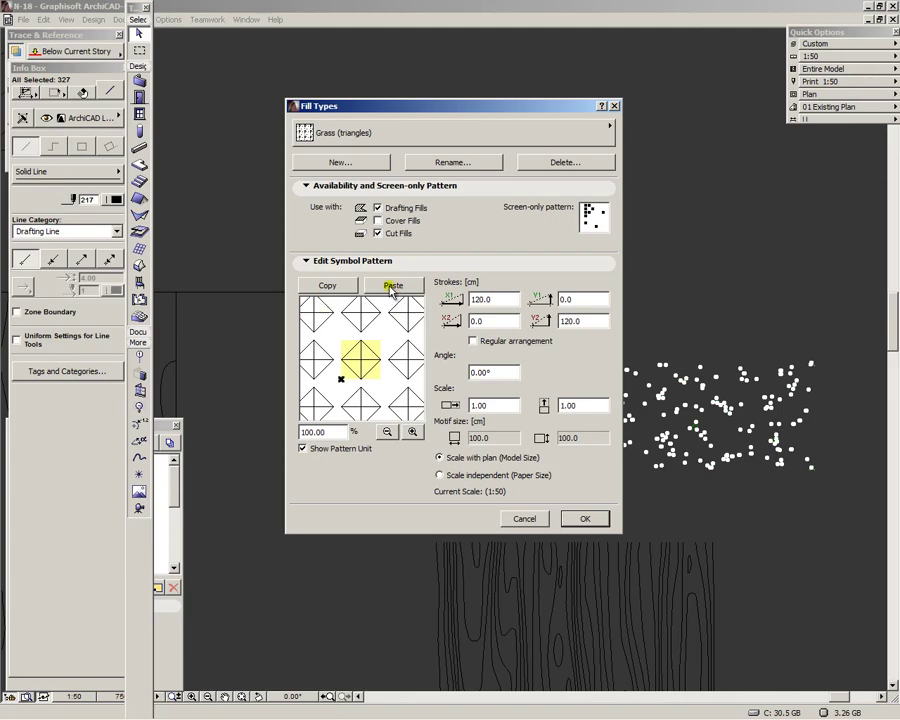
Enable cover fills and paste the copied triangle drawing as the pattern motif
left_click(377, 220)
left_click(403, 289)
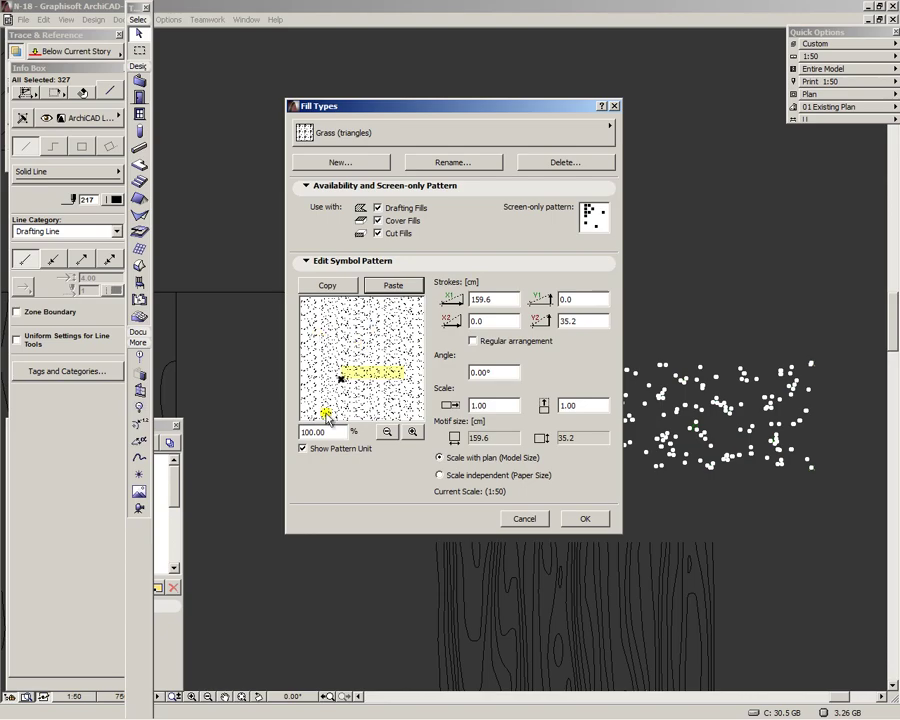
left_click(411, 432)
left_click(411, 432)
left_click(411, 432)
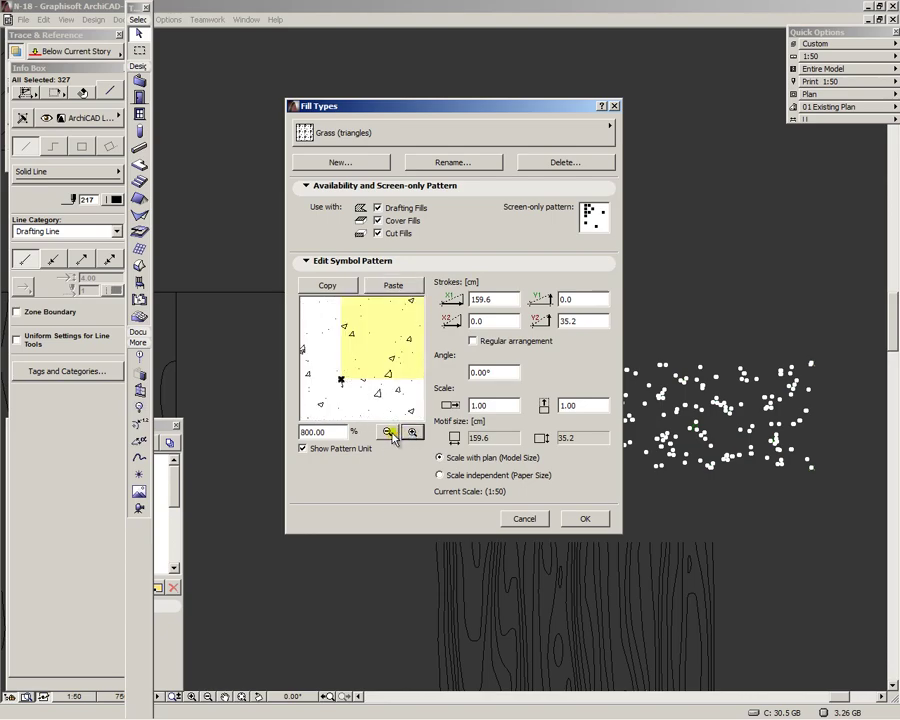
left_click(388, 432)
left_click(388, 432)
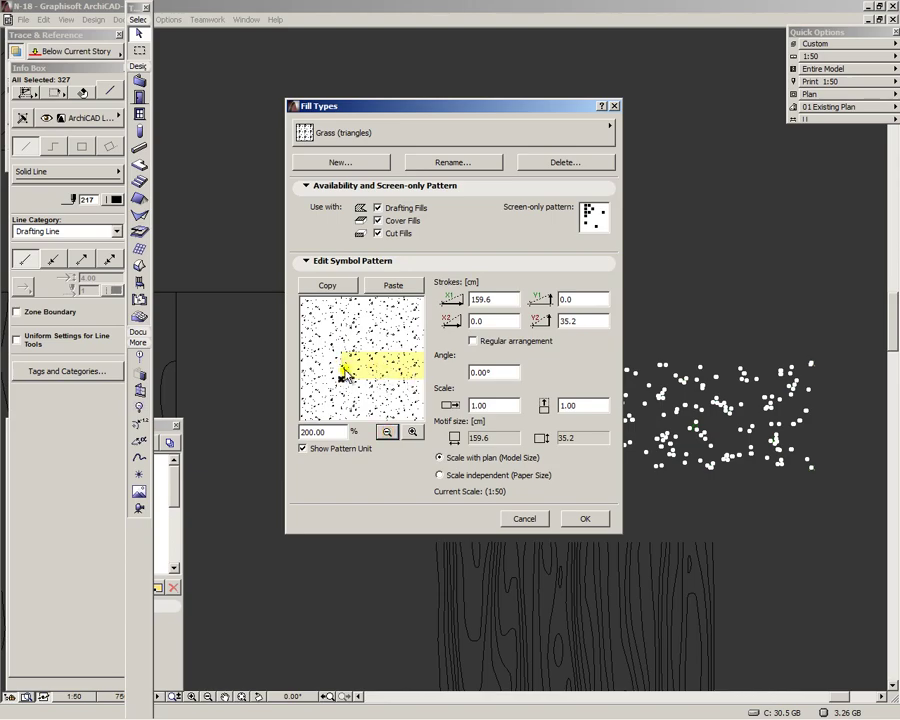
left_click(388, 432)
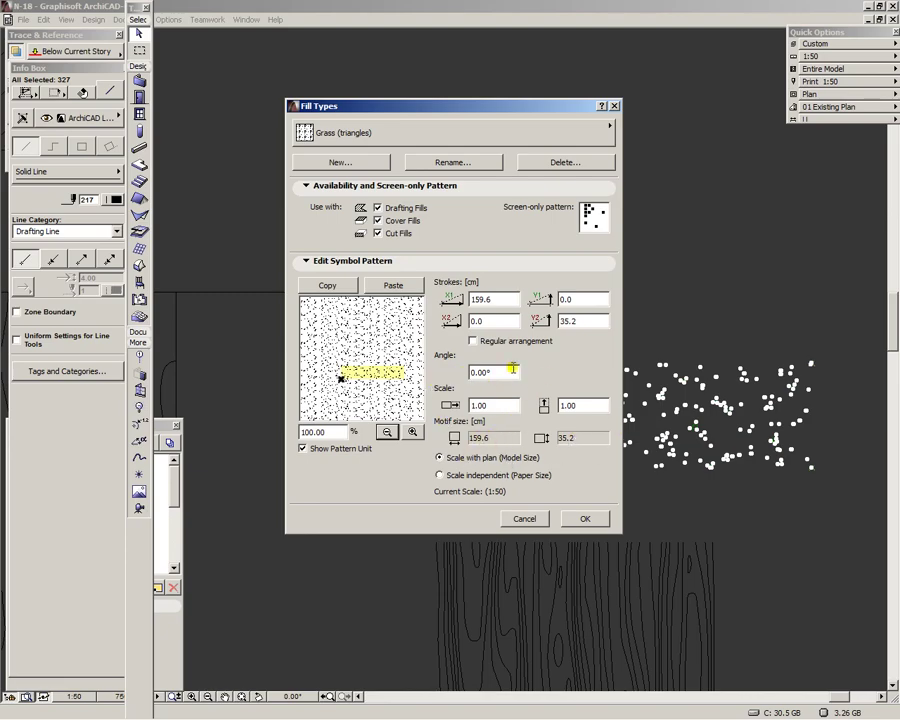
Set the pattern strokes to X1 150 and Y2 35.0 and confirm the fill type
double_click(497, 299)
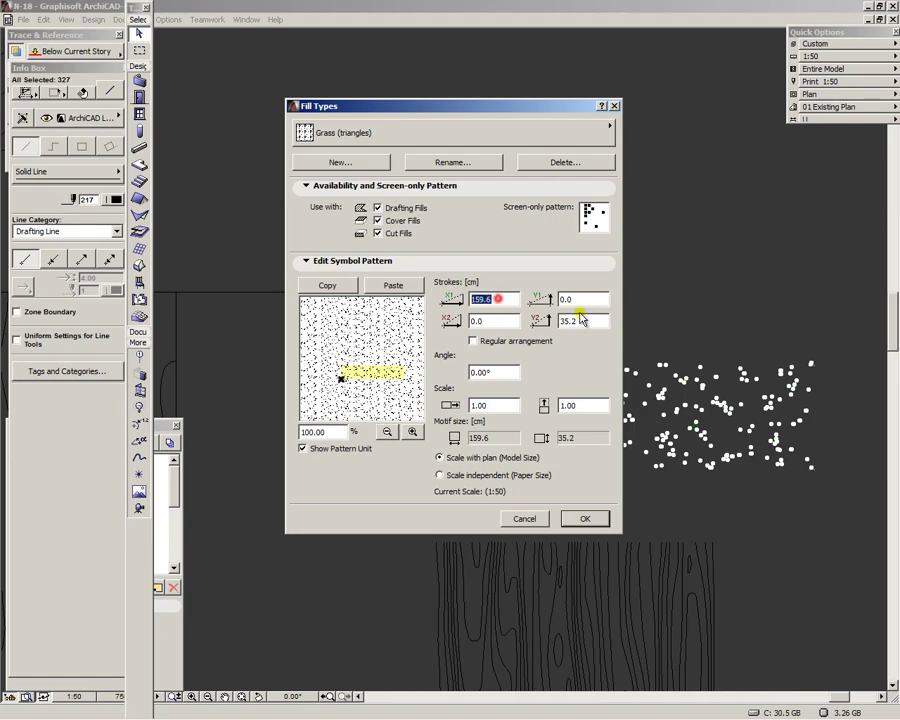
double_click(497, 299)
type("150")
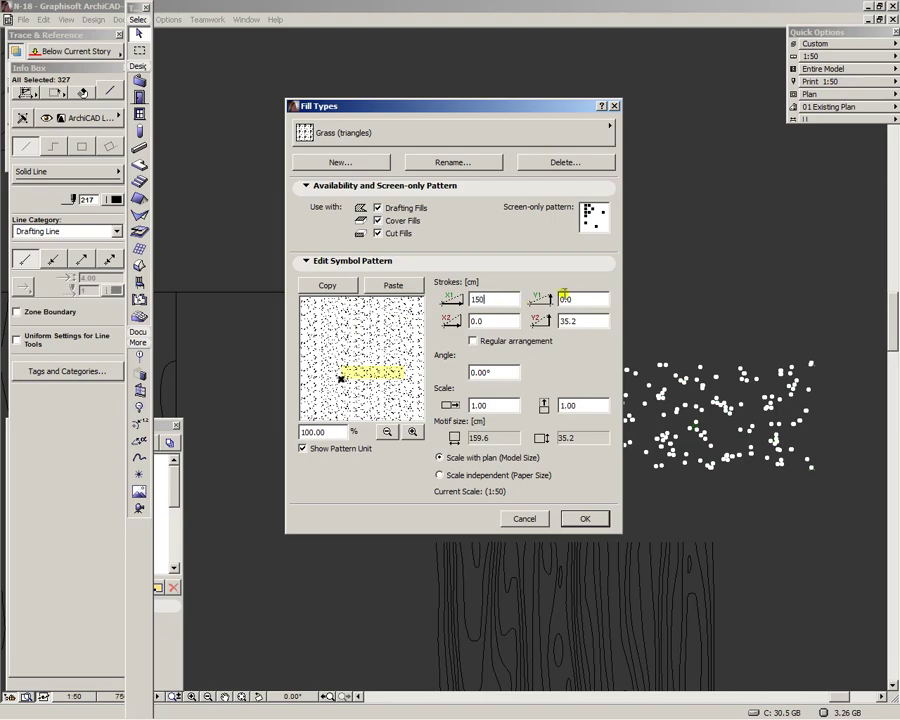
left_click(576, 300)
double_click(570, 320)
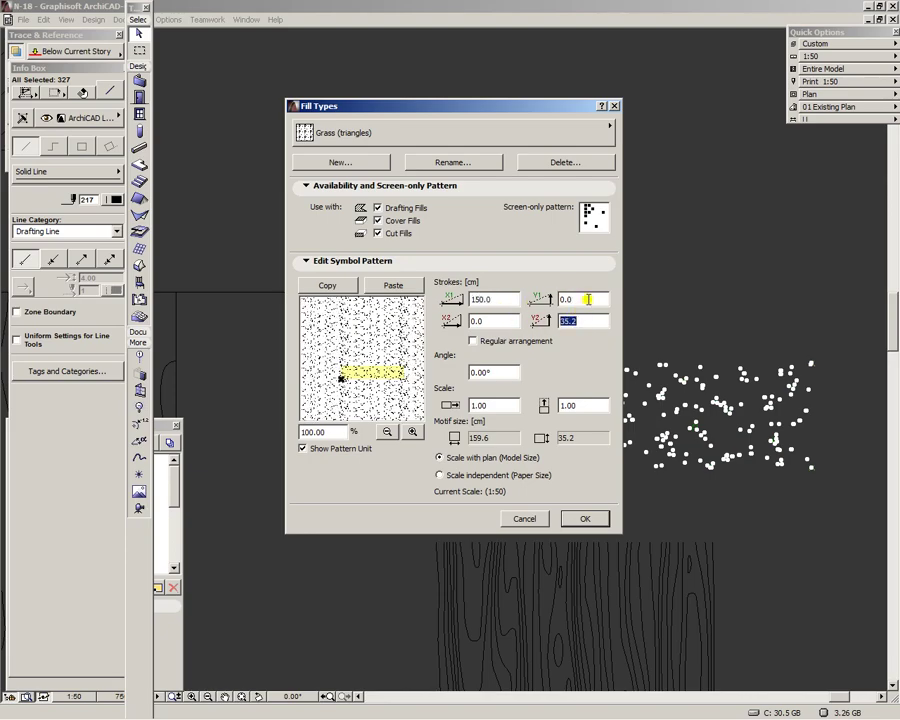
type("35.0")
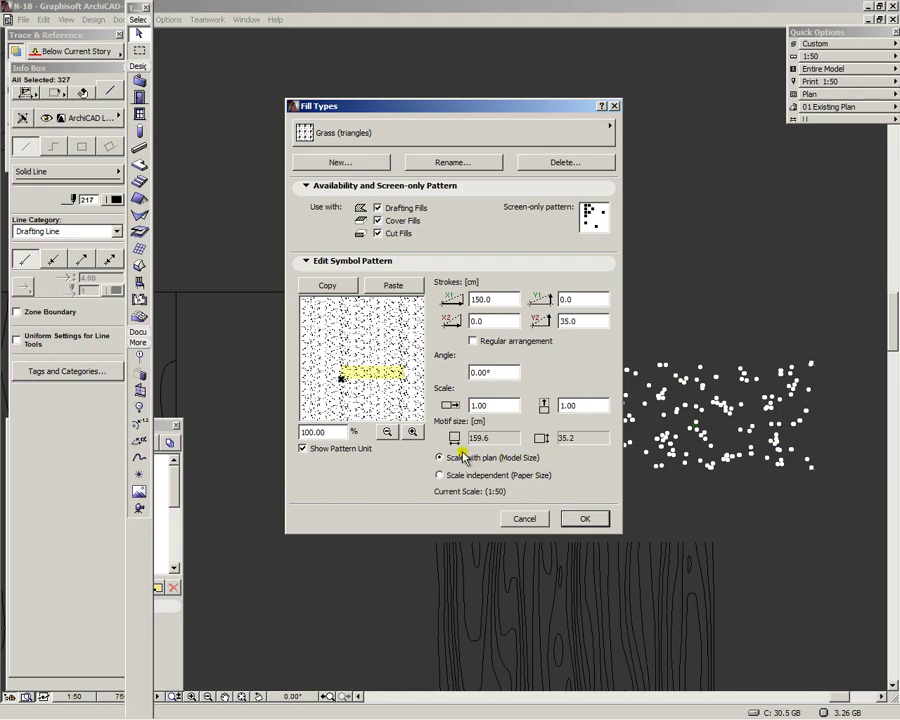
left_click(587, 519)
key("Escape")
scroll(612, 272, "down", 3)
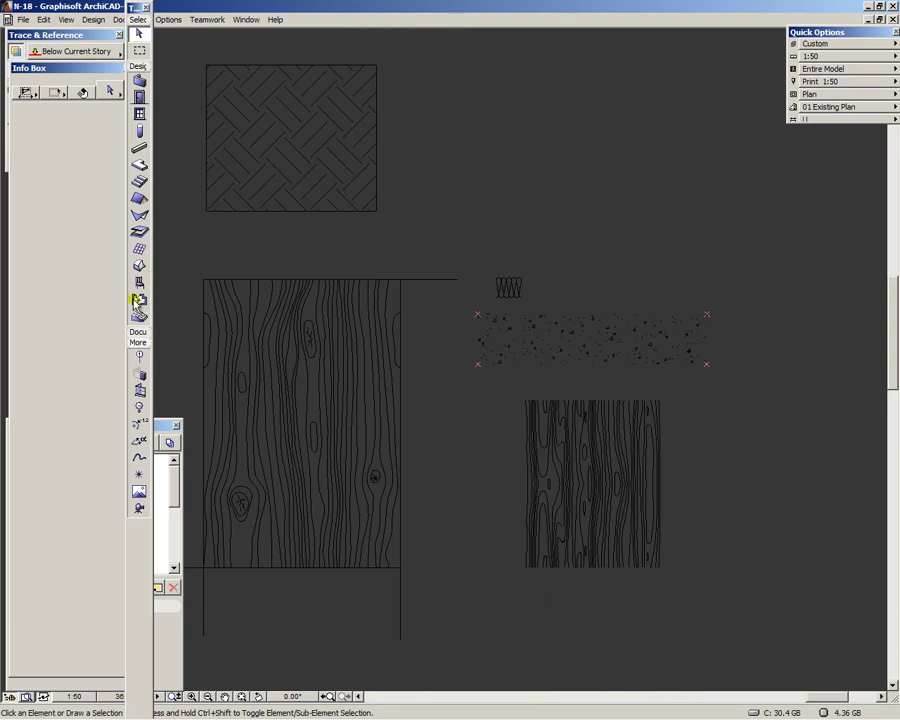
Draw a rectangular fill from the Document tools and bring up its Info Box pattern list
left_click(137, 331)
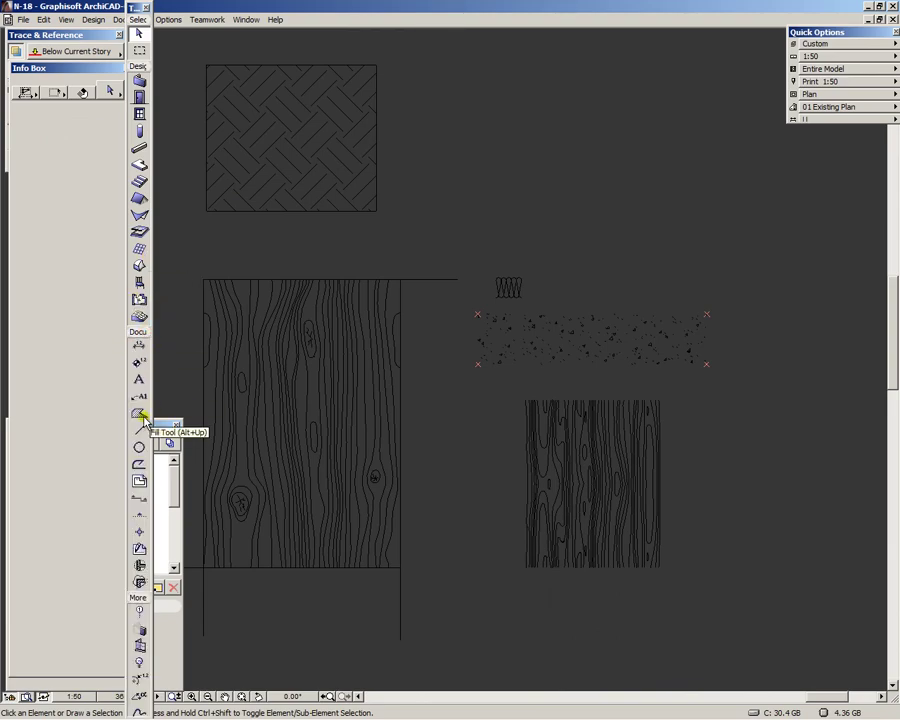
left_click(140, 414)
scroll(230, 380, "down", 3)
left_click(366, 201)
left_click(500, 295)
scroll(496, 296, "up", 3)
left_click(482, 252, "shift")
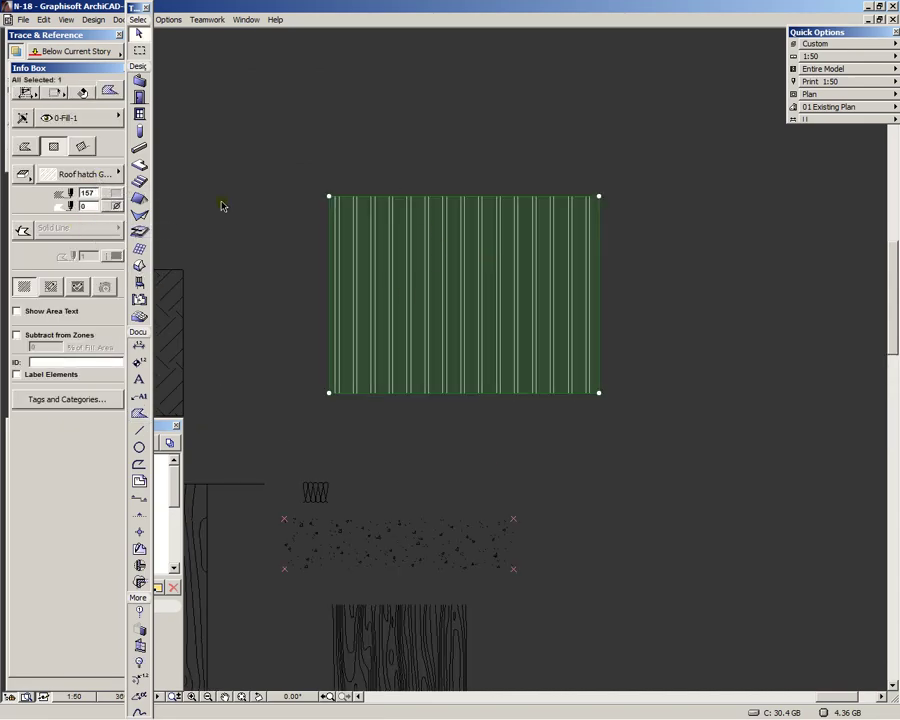
left_click(105, 175)
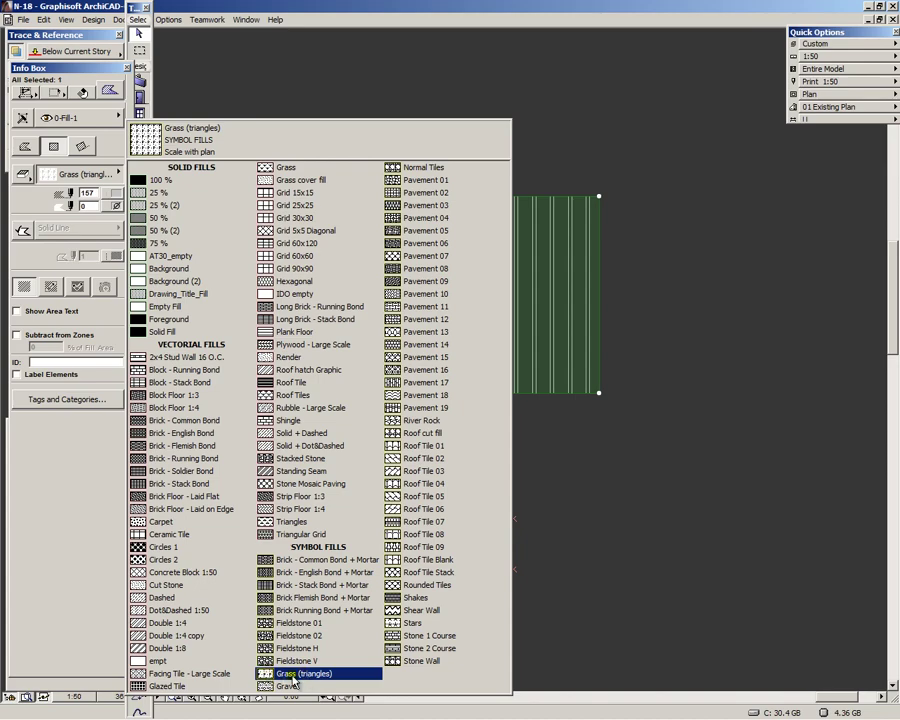
Apply Grass (triangles) to the new fill and zoom to inspect the motif
left_click(305, 676)
key("Escape")
scroll(346, 256, "up", 5)
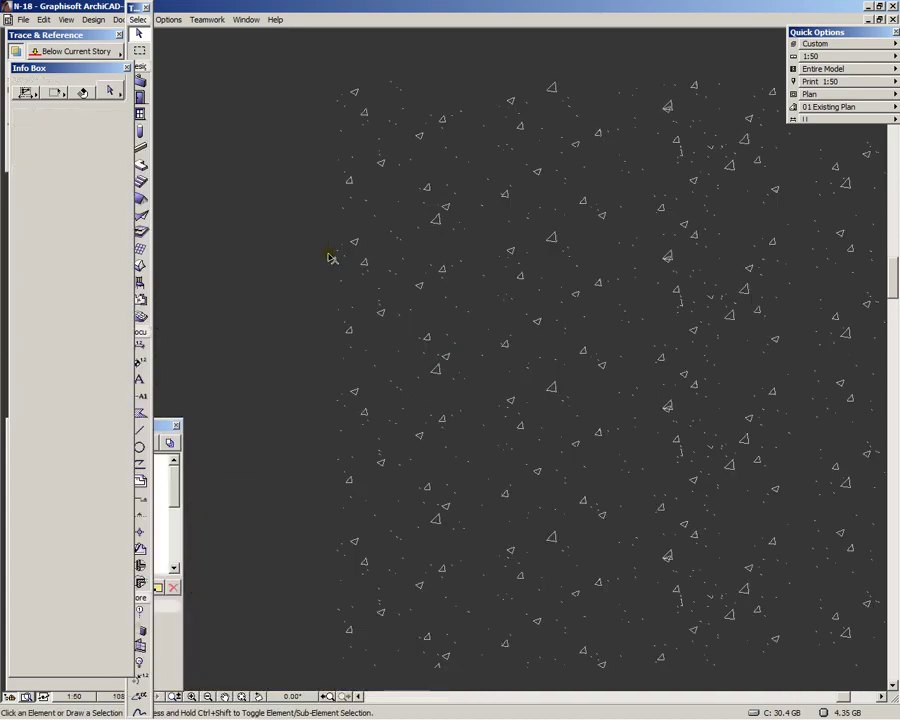
scroll(494, 277, "down", 3)
scroll(611, 308, "up", 6)
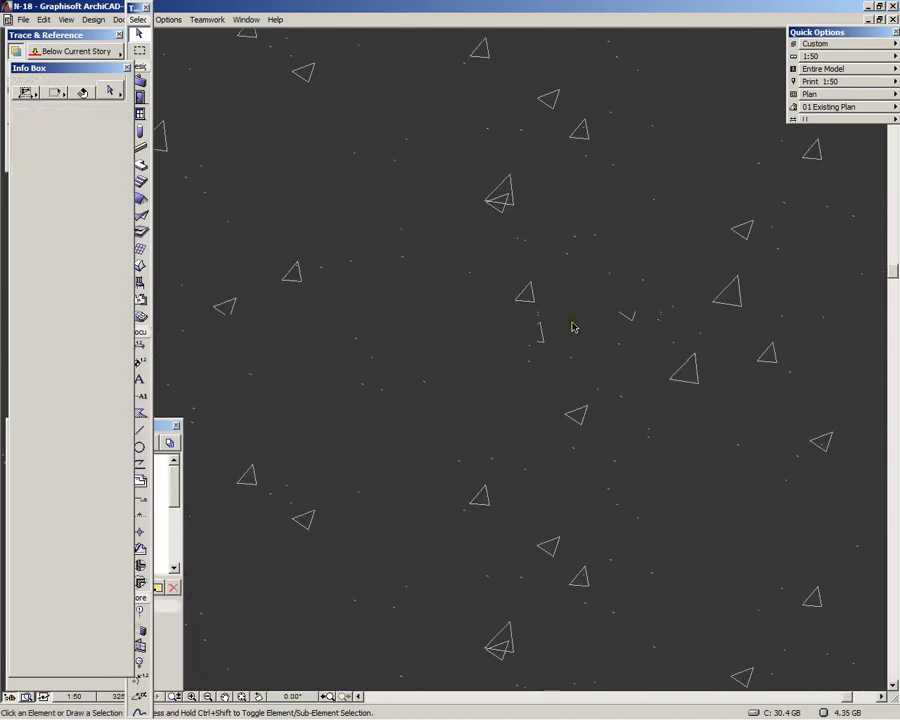
scroll(479, 323, "down", 5)
scroll(494, 316, "up", 3)
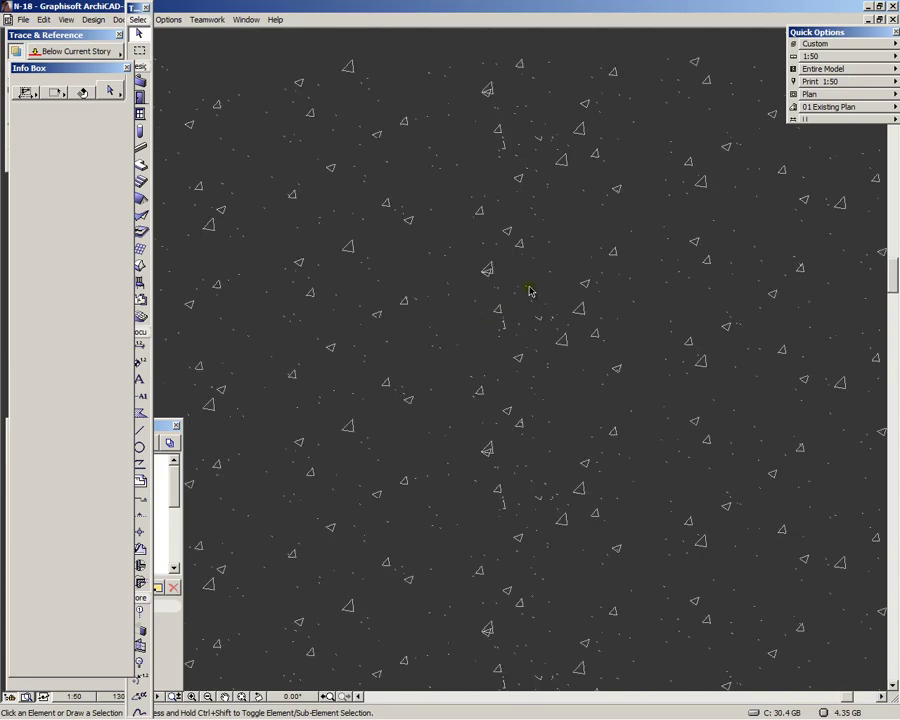
scroll(514, 266, "down", 2)
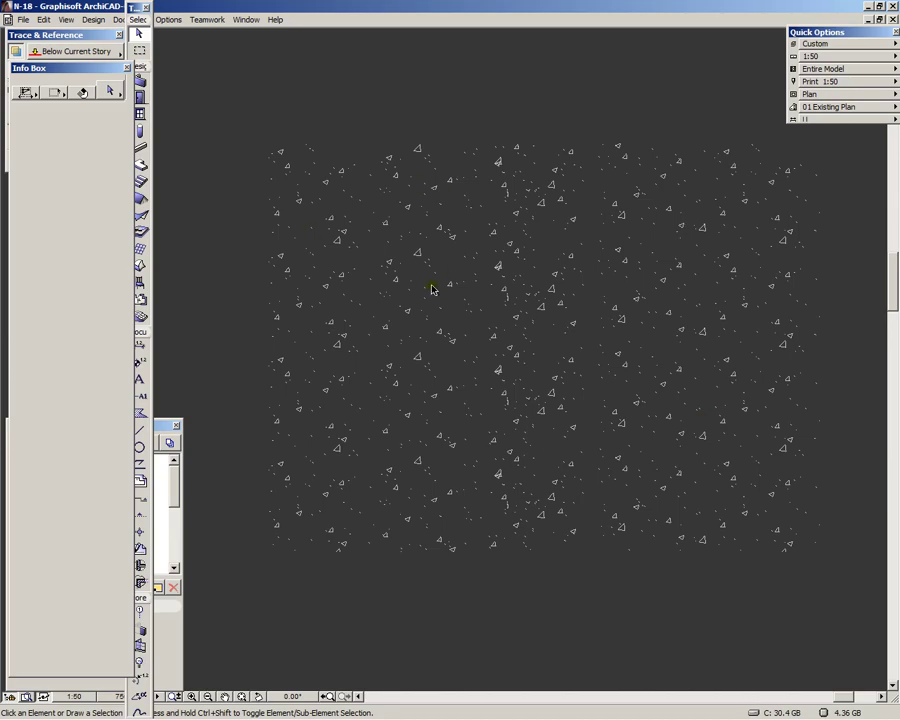
scroll(440, 284, "down", 2)
Marquee-select the grass-patterned fill
left_click(320, 183)
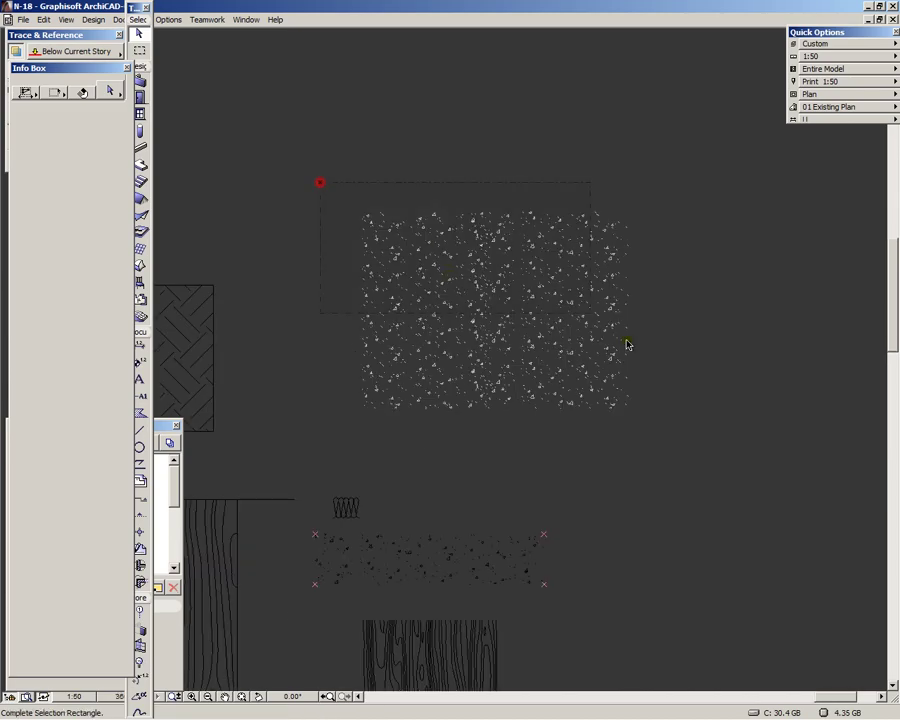
left_click(663, 435)
scroll(492, 322, "up", 3)
left_click(490, 321)
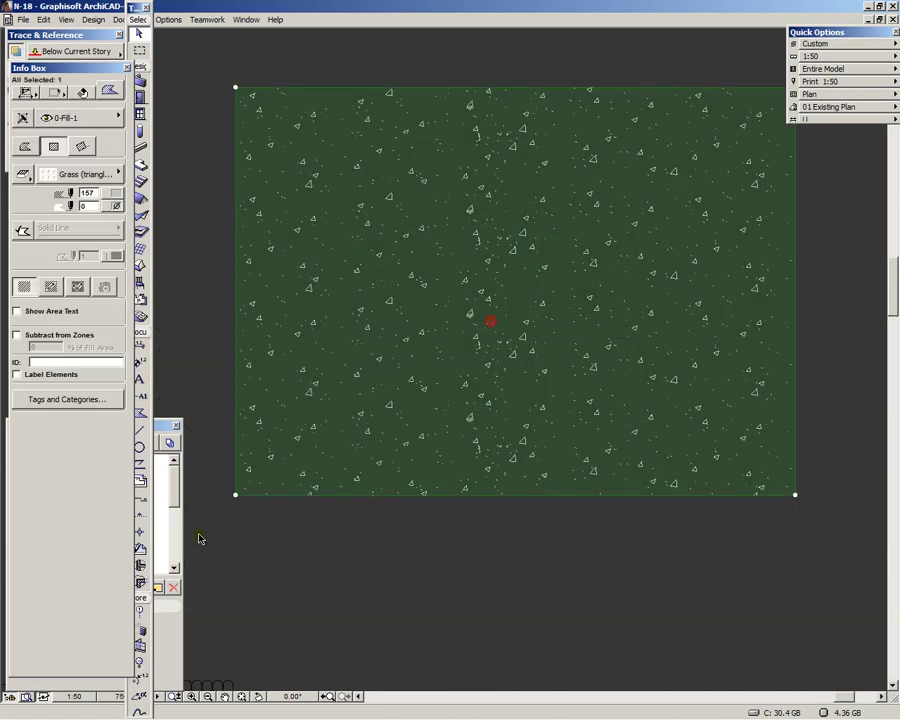
Set the floor plan drawing scale to 1:100
key("Escape")
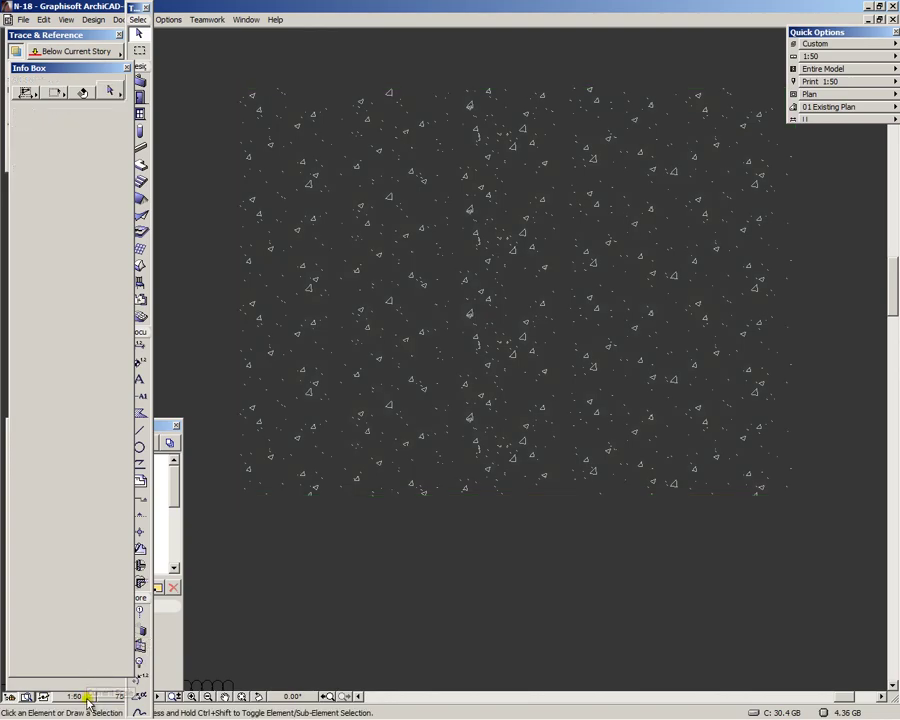
left_click(86, 698)
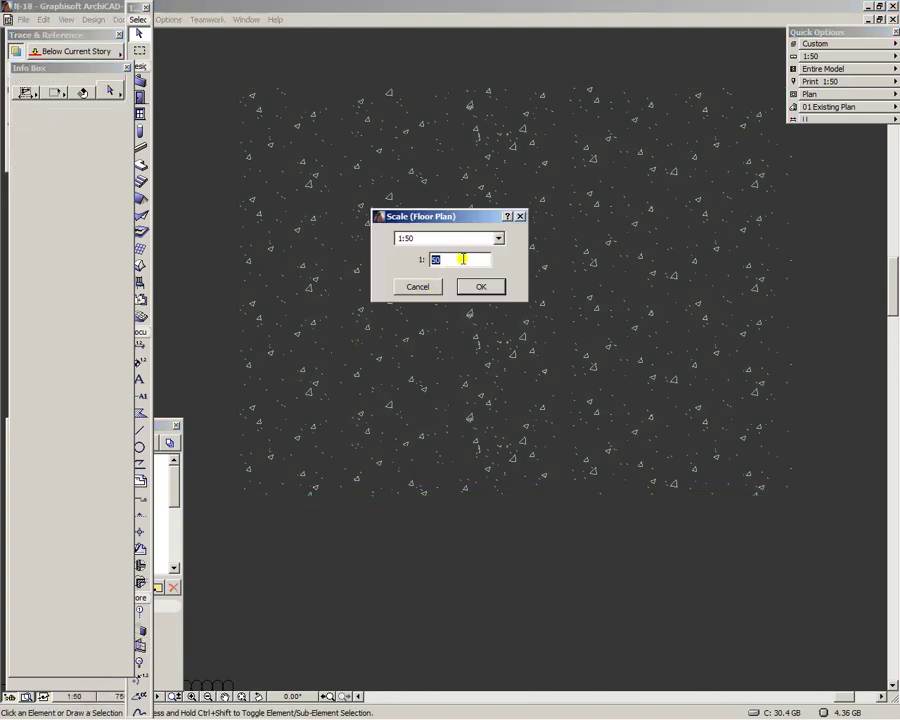
type("100")
left_click(481, 288)
scroll(481, 307, "up", 5)
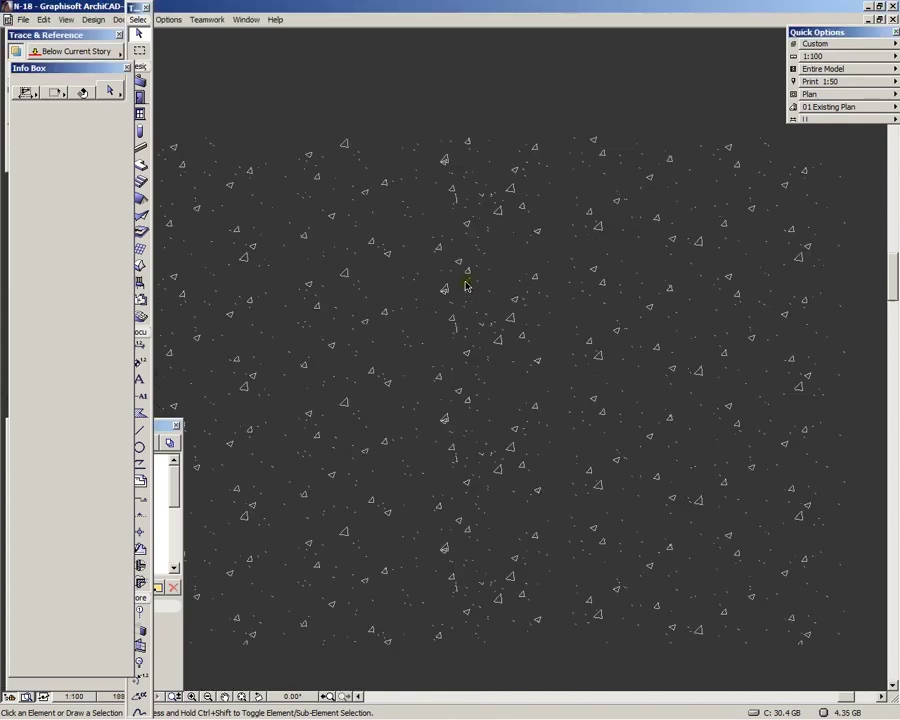
Select the grass fill and change the plan scale to 1:20
left_click(591, 38)
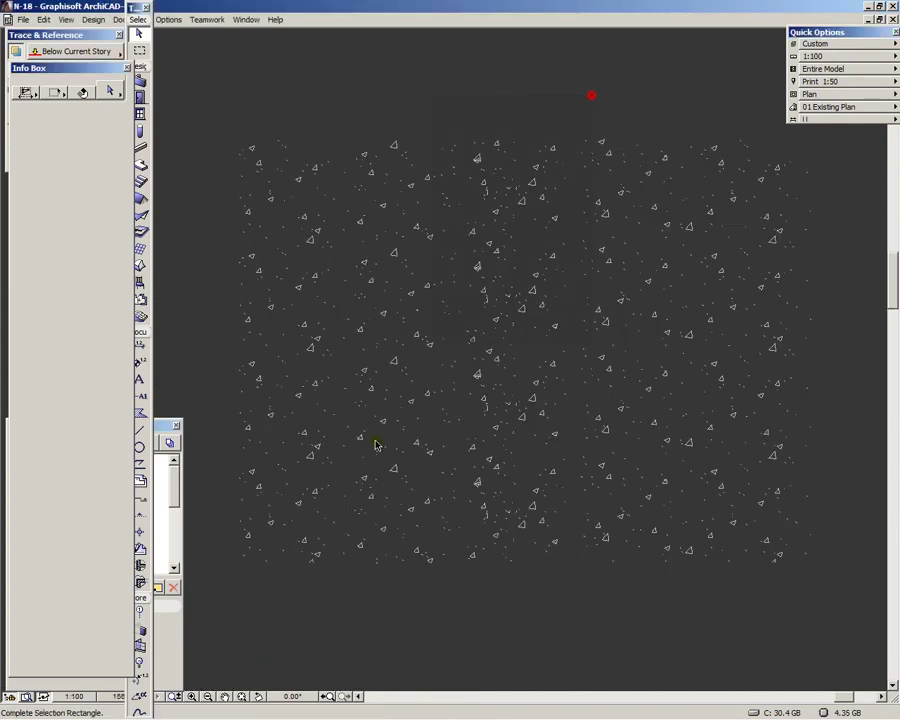
left_click(375, 444)
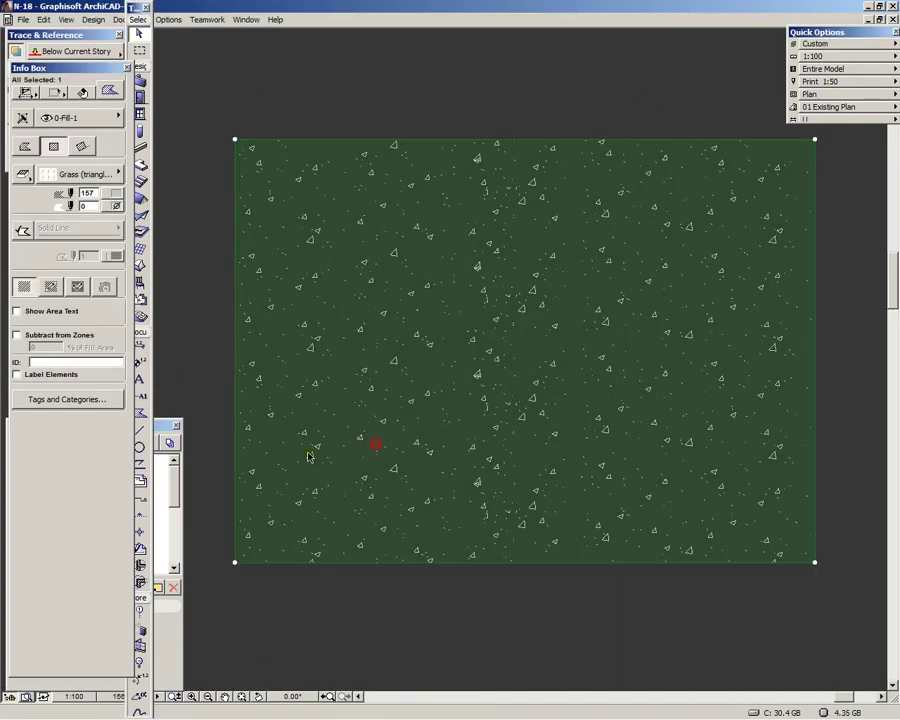
left_click(80, 696)
type("20")
left_click(494, 287)
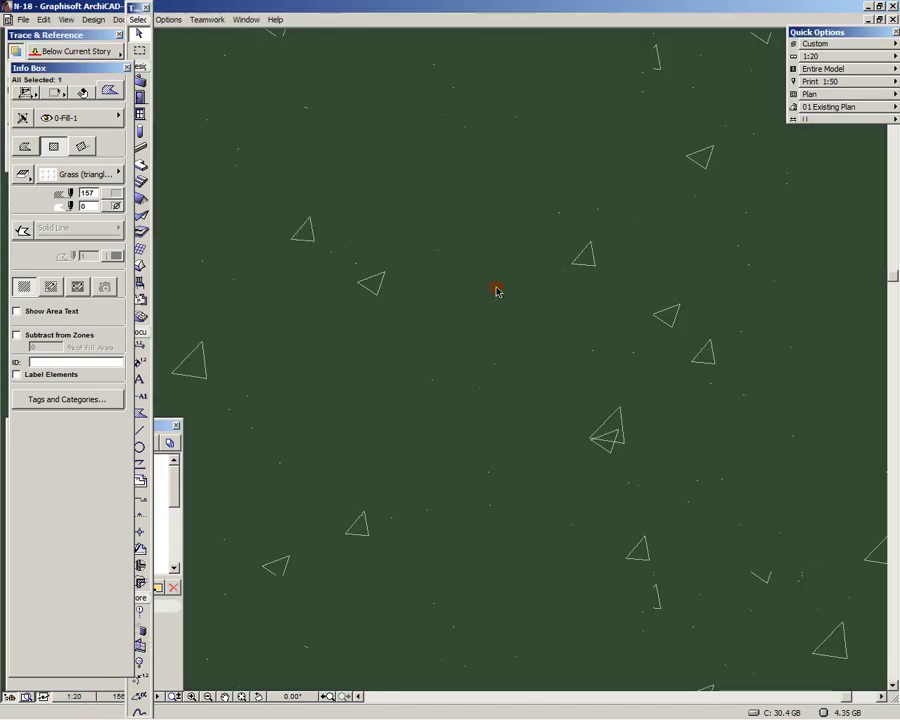
scroll(500, 300, "down", 10)
key("Escape")
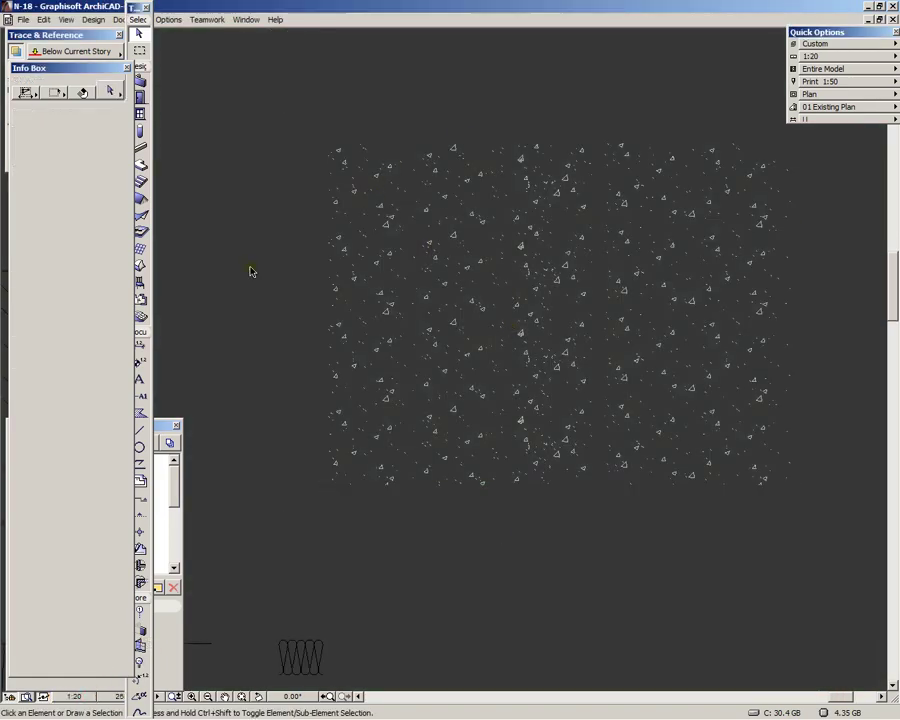
Select and deselect the grass fill, zooming to check its appearance at 1:20
left_click(588, 84)
left_click(537, 264)
key("Escape")
scroll(480, 210, "down", 5)
scroll(505, 228, "up", 5)
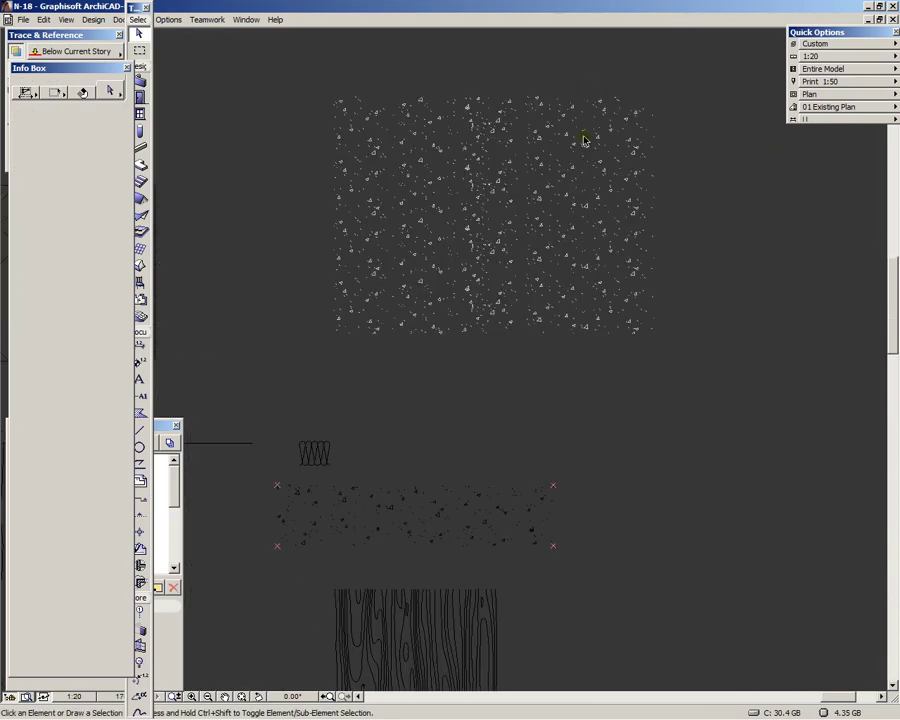
left_click(555, 78)
left_click(438, 202)
Set the Grass (triangles) fill type to Scale independent (Paper Size) and confirm
key("Escape")
left_click(168, 20)
mouse_move(225, 33)
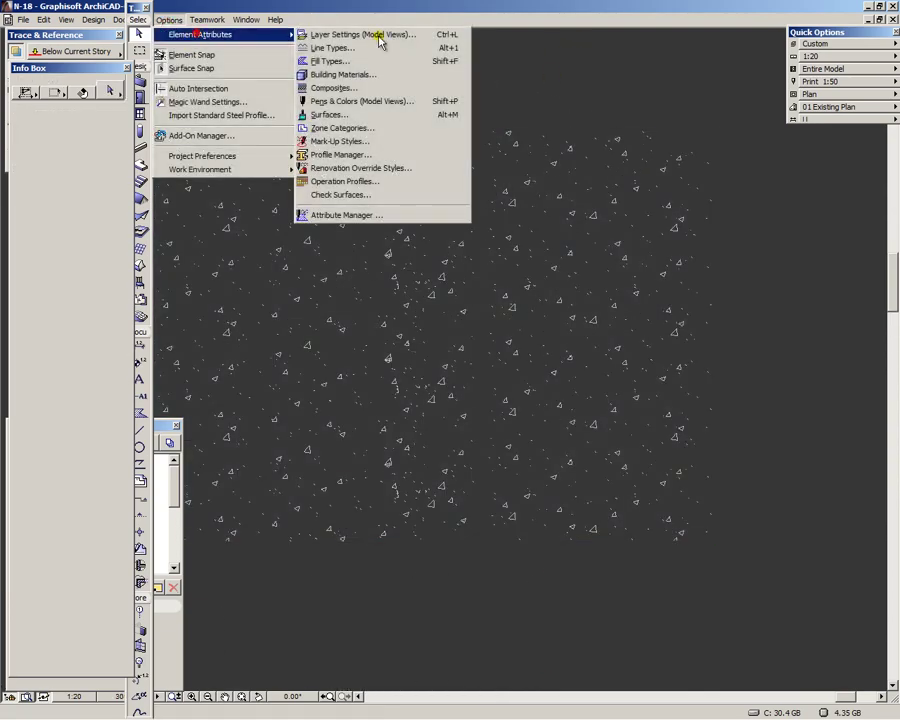
left_click(367, 62)
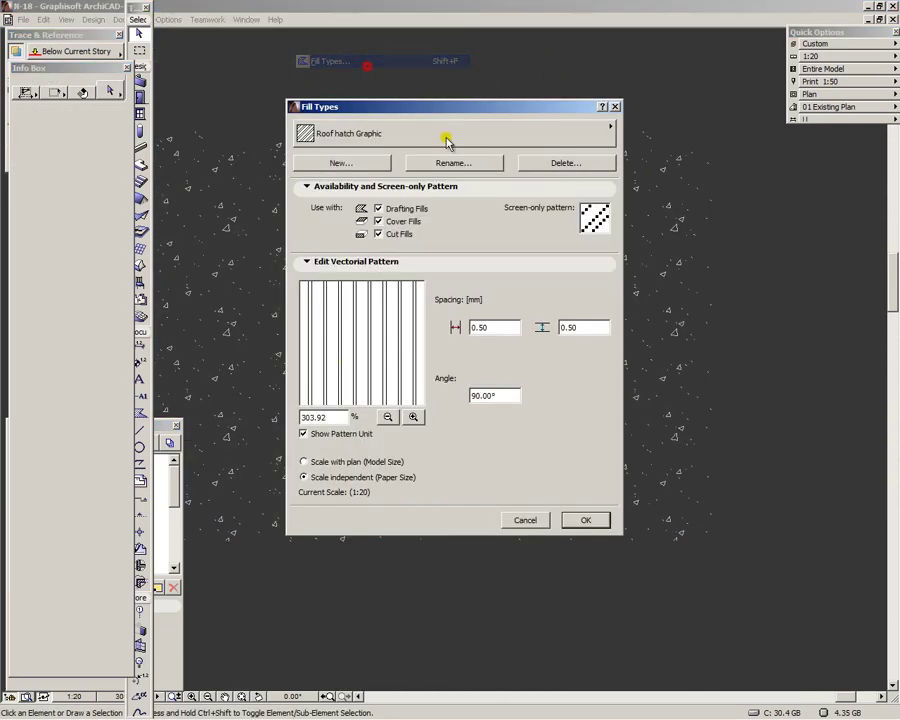
left_click(385, 134)
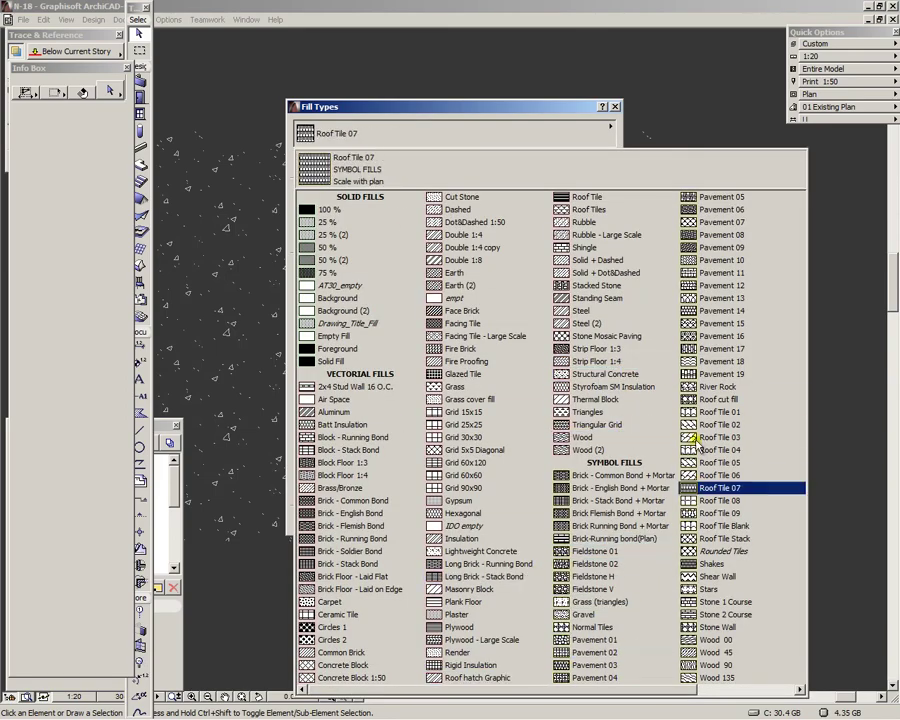
left_click(663, 605)
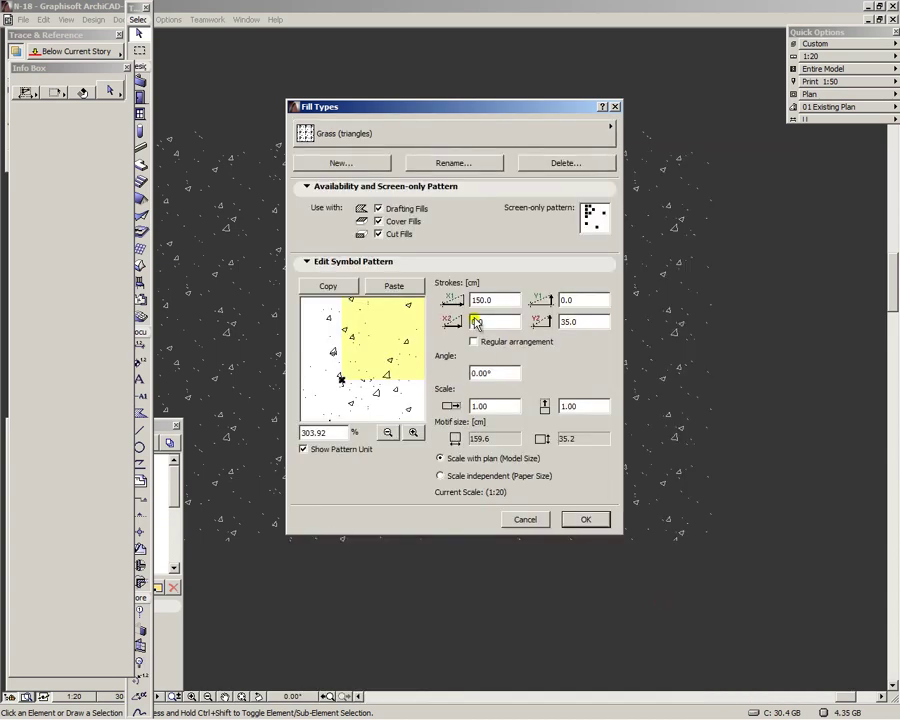
left_click(460, 477)
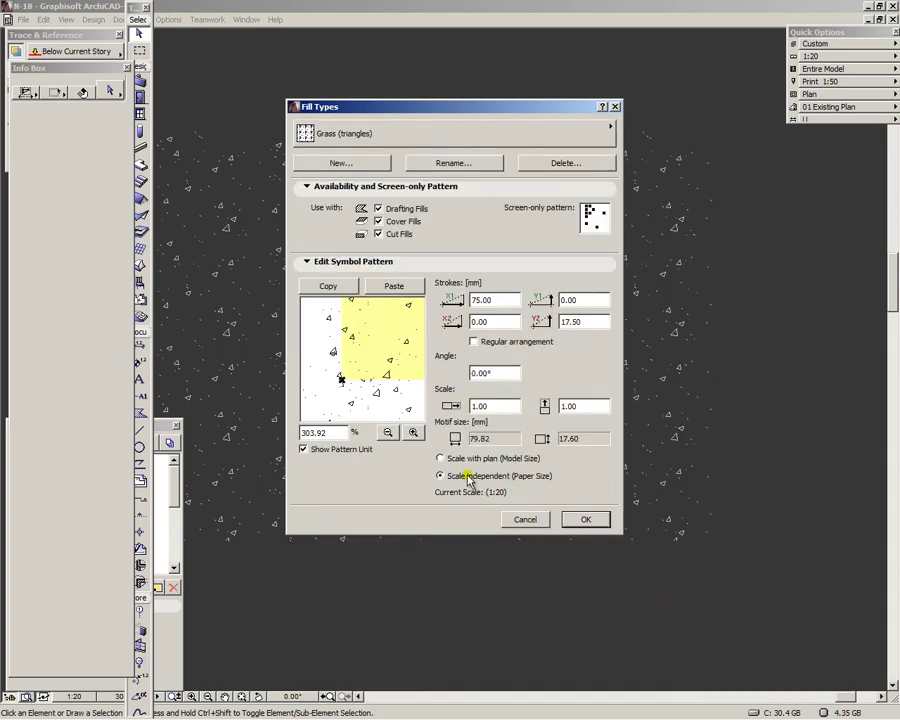
left_click(601, 525)
Select the grass fill and change the floor plan scale to 1:50
left_click(558, 369)
left_click(426, 283)
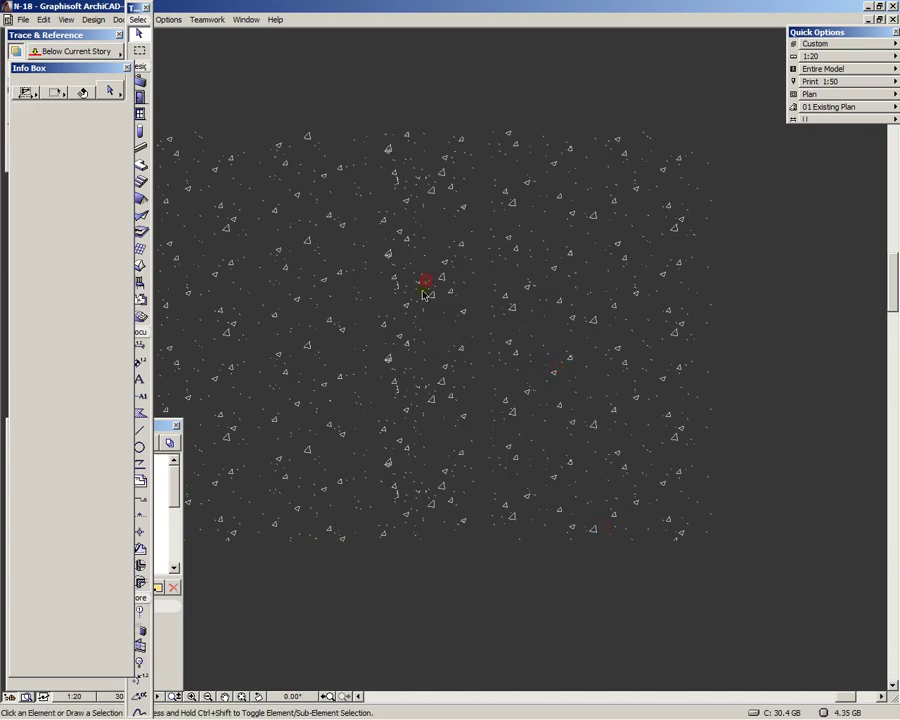
left_click(423, 293)
scroll(666, 336, "down", 3)
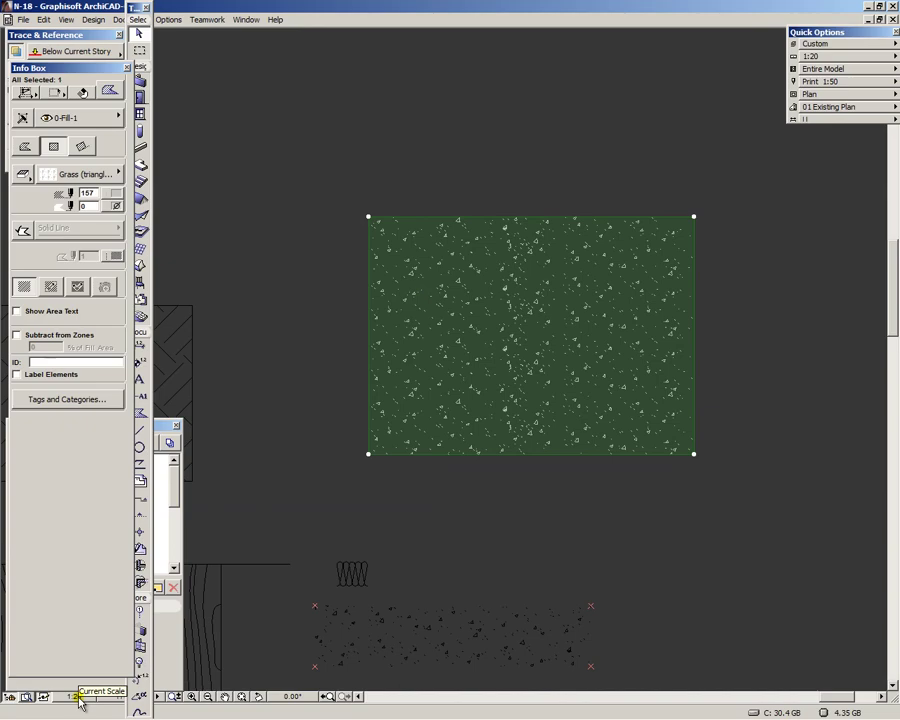
left_click(80, 698)
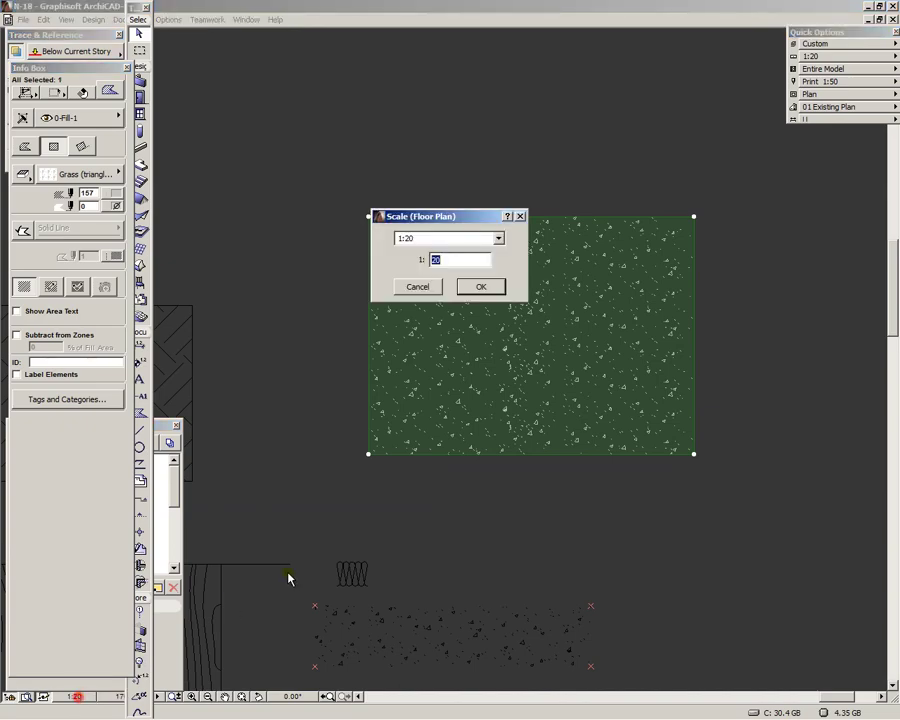
left_click(502, 287)
Deselect the fill and zoom to inspect the grass triangles at 1:50
scroll(482, 328, "up", 3)
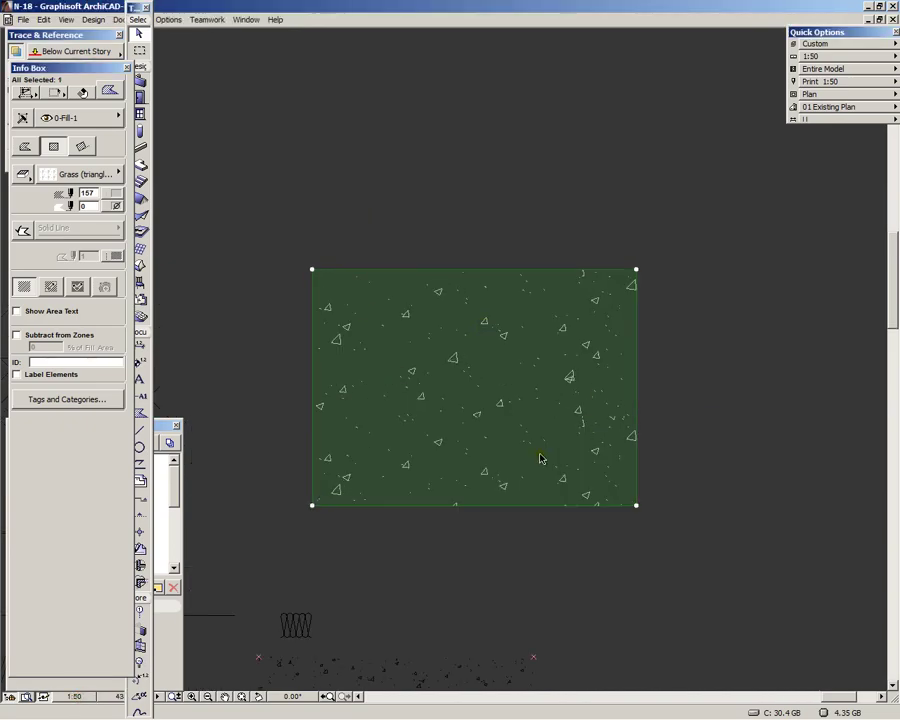
scroll(514, 401, "up", 1)
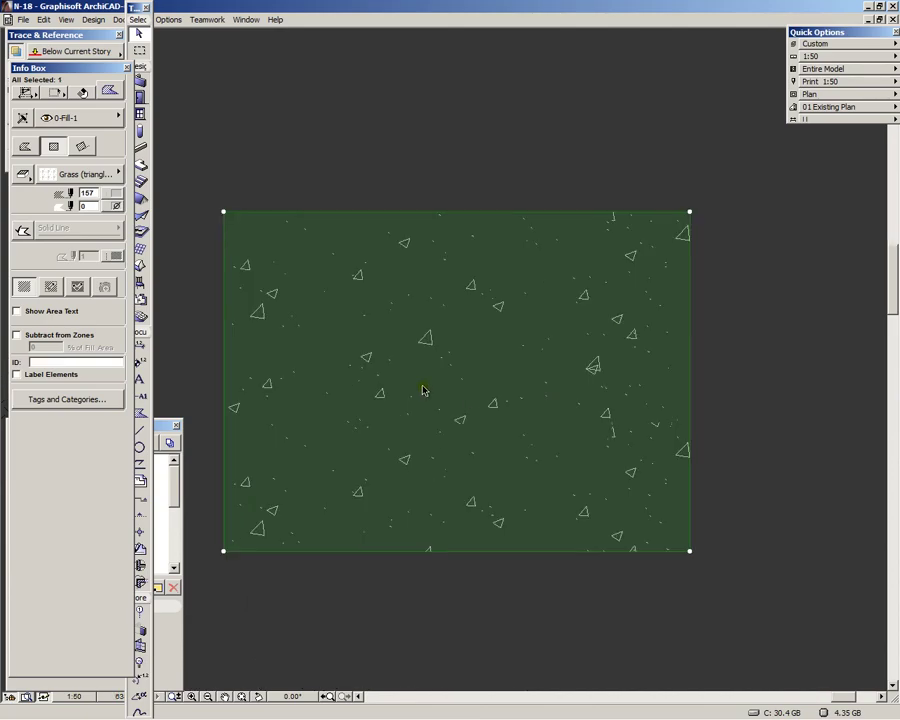
scroll(556, 348, "down", 1)
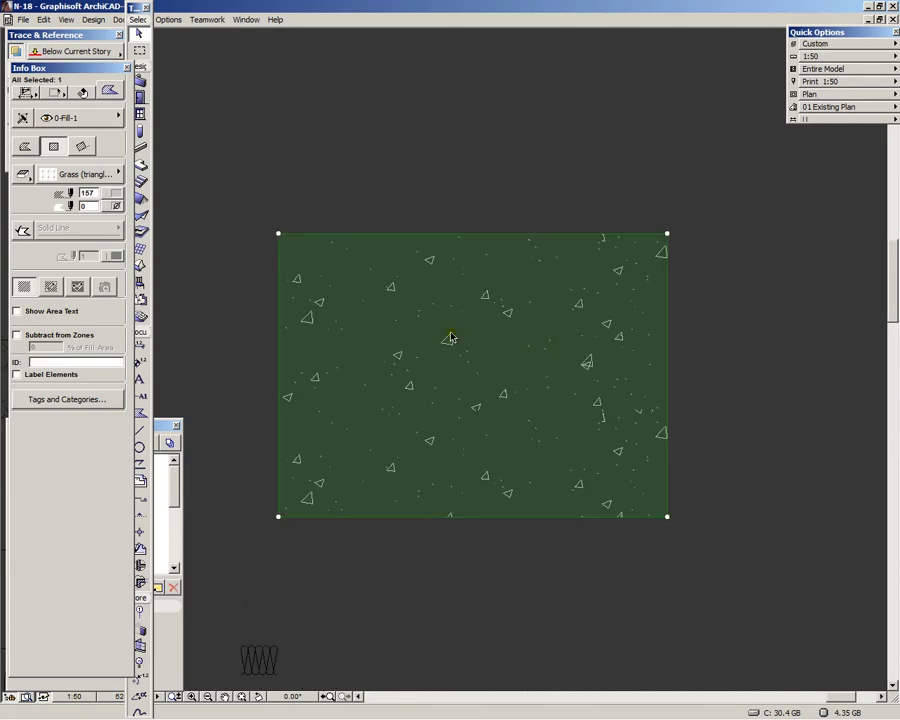
left_click(707, 233)
scroll(707, 233, "down", 3)
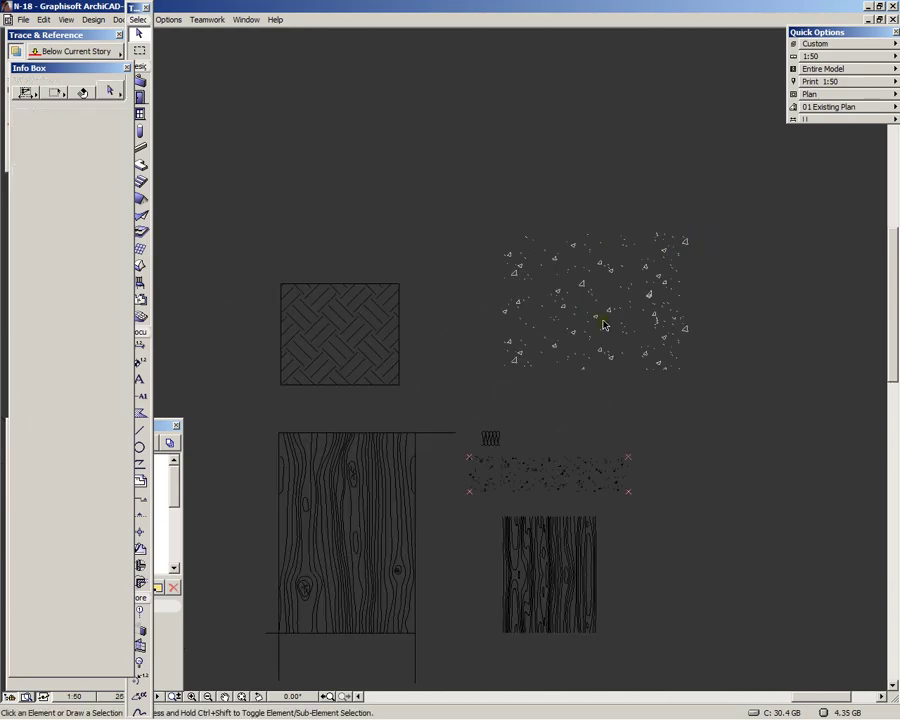
scroll(632, 416, "down", 2)
scroll(614, 448, "up", 6)
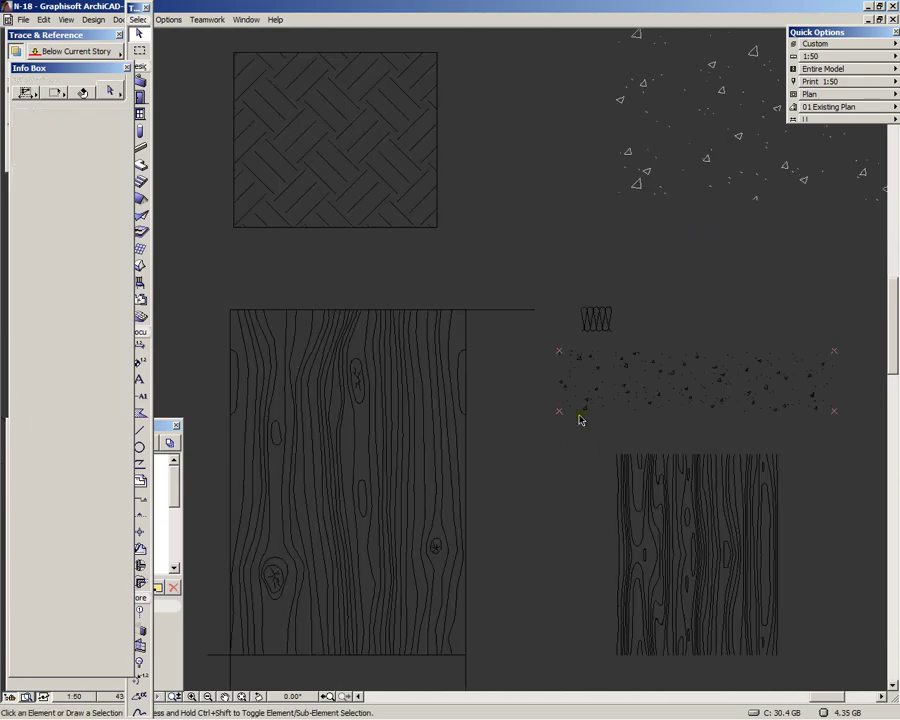
Marquee-select the loop insulation drawing and move it down into open space
scroll(676, 292, "down", 4)
scroll(603, 215, "up", 5)
scroll(597, 255, "down", 4)
scroll(528, 256, "up", 2)
left_click(511, 261)
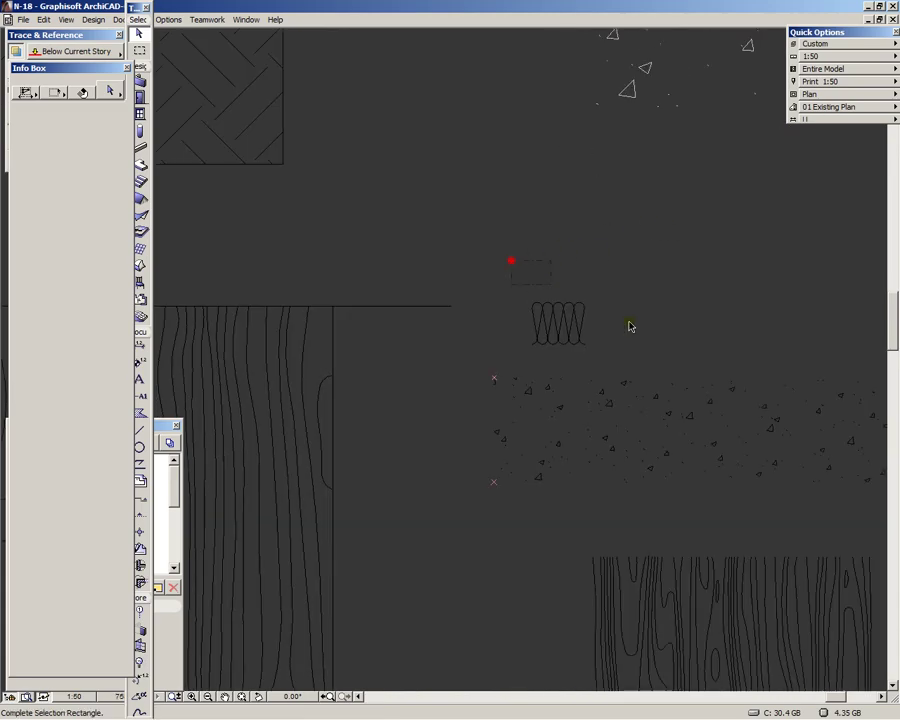
left_click(661, 362)
left_click(570, 324)
scroll(649, 356, "down", 3)
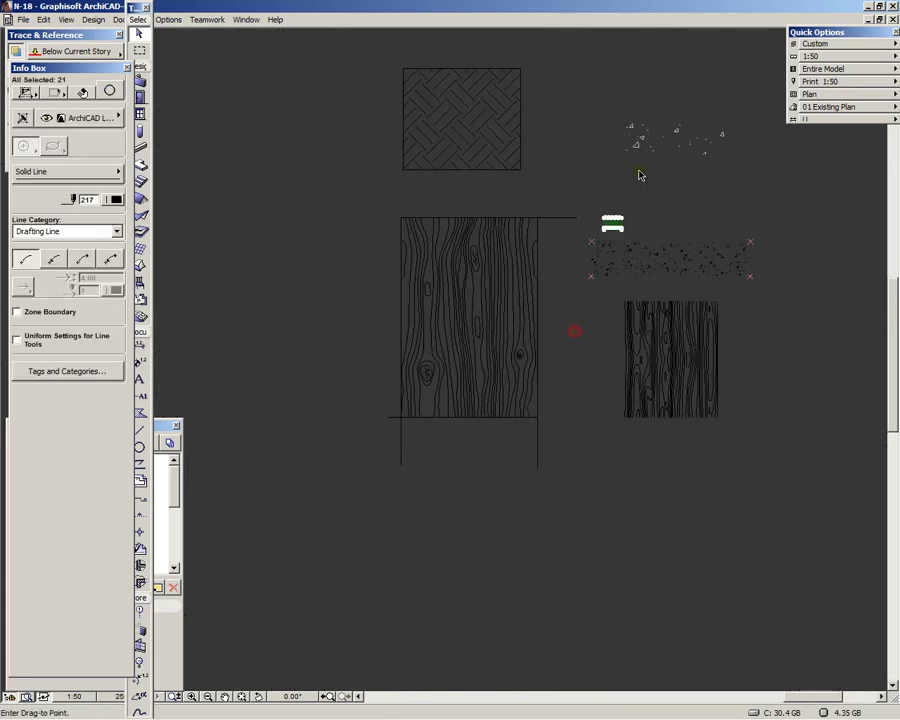
left_click(623, 358)
scroll(638, 393, "up", 2)
Draw a horizontal line beneath the loop drawing and open its line type list
key("l")
left_click(487, 414)
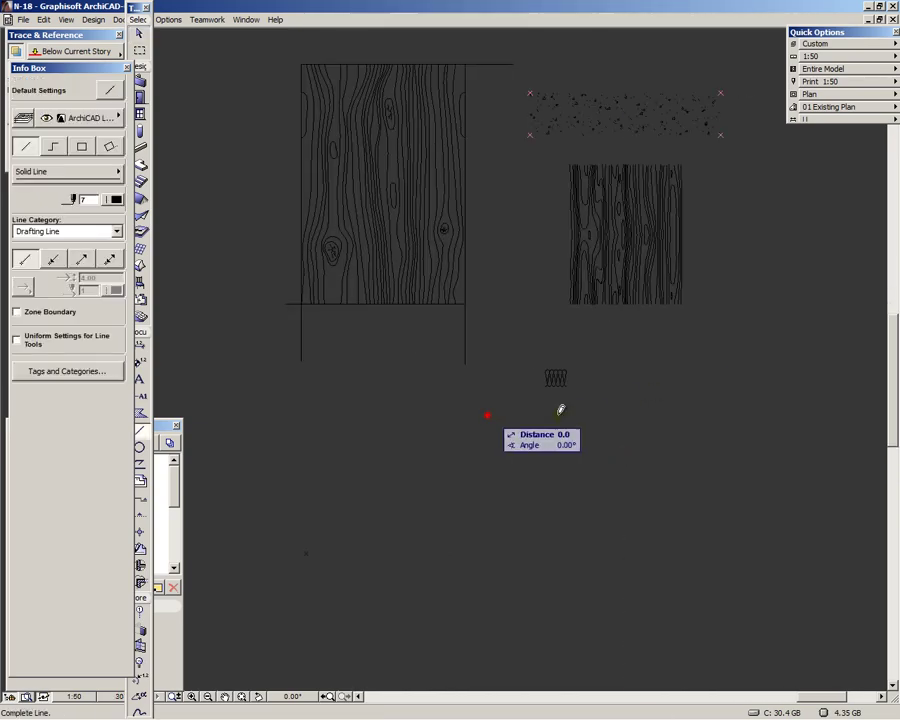
left_click(805, 414)
key("ctrl+a")
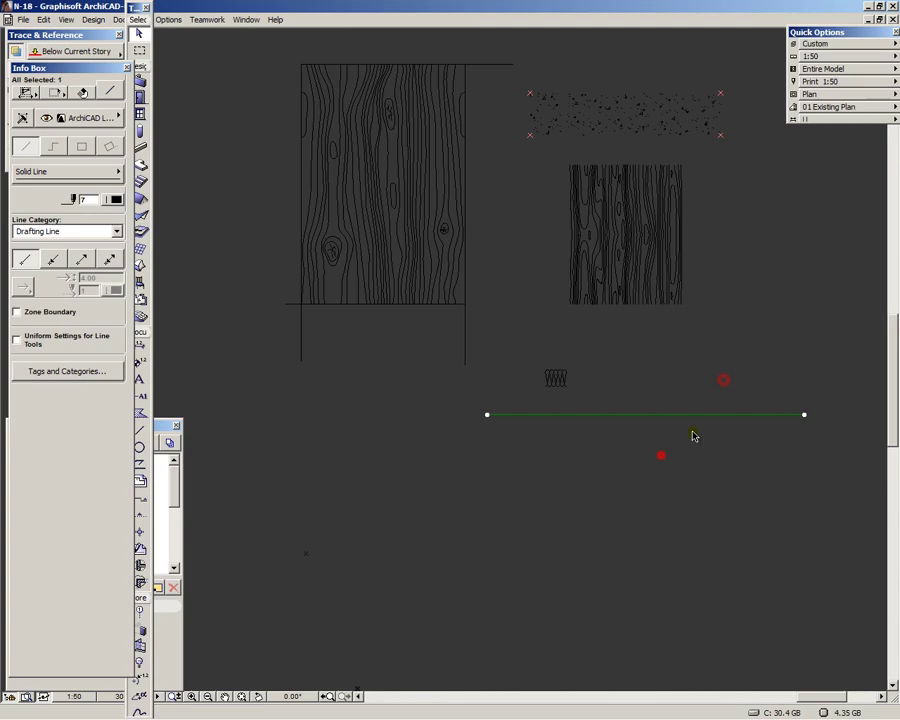
left_click(88, 171)
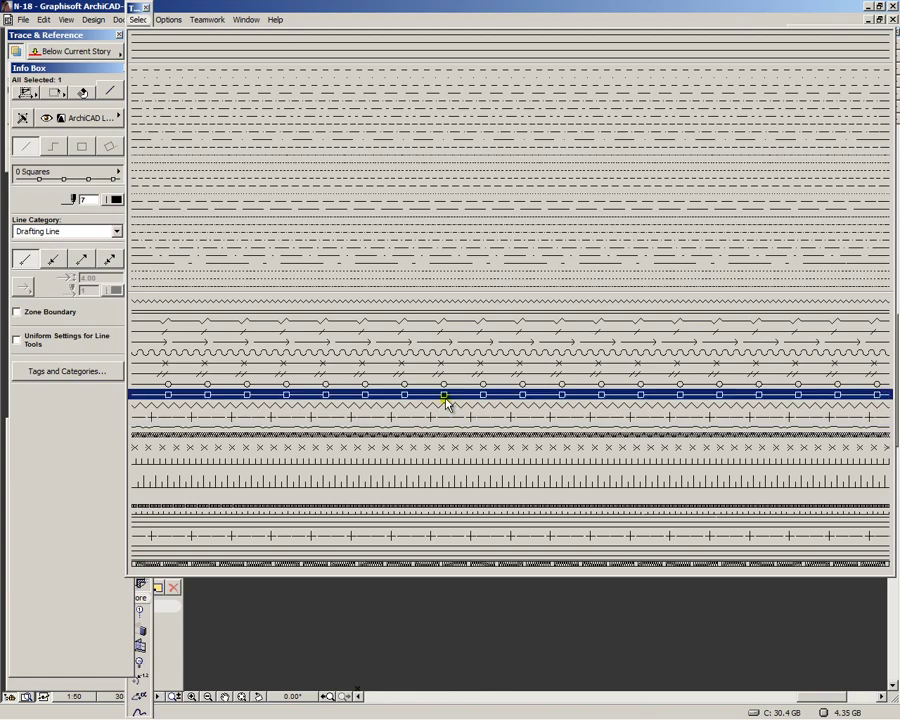
Apply the 0 Crossed 2 line type to the new line
left_click(439, 536)
scroll(587, 399, "up", 4)
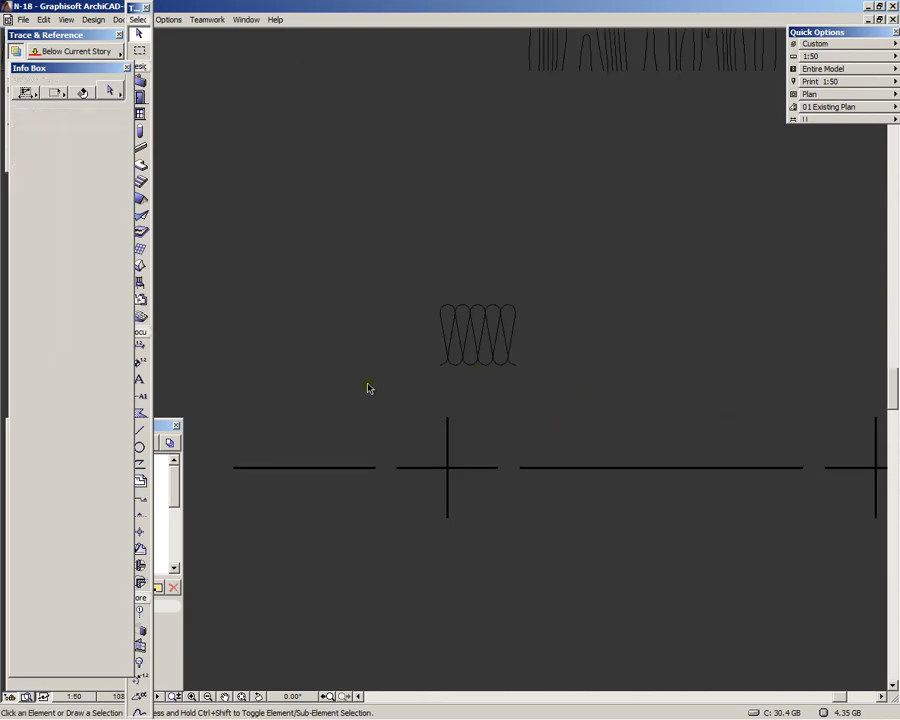
scroll(367, 387, "down", 3)
Reselect the crossed line, review its line type options, then deselect it
left_click(683, 376)
left_click(529, 452)
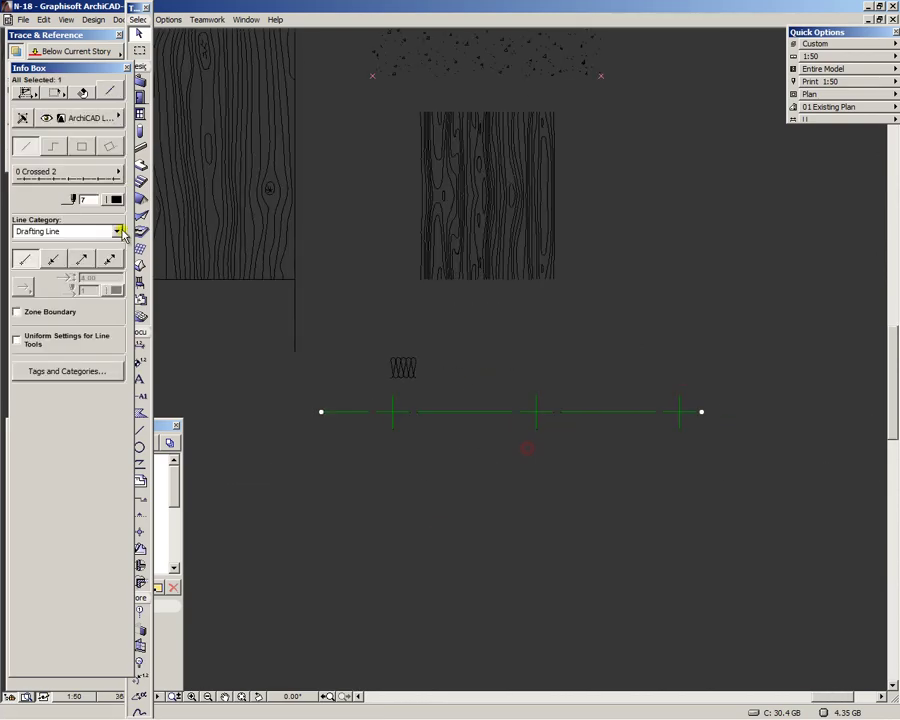
left_click(100, 171)
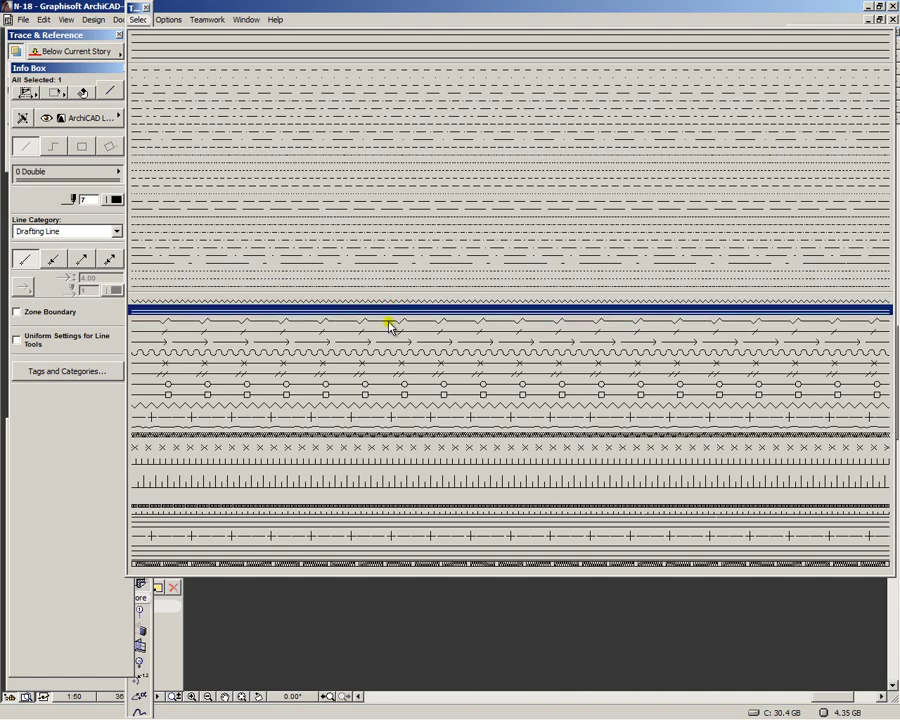
left_click(466, 291)
scroll(457, 314, "down", 2)
key("Escape")
scroll(424, 348, "up", 4)
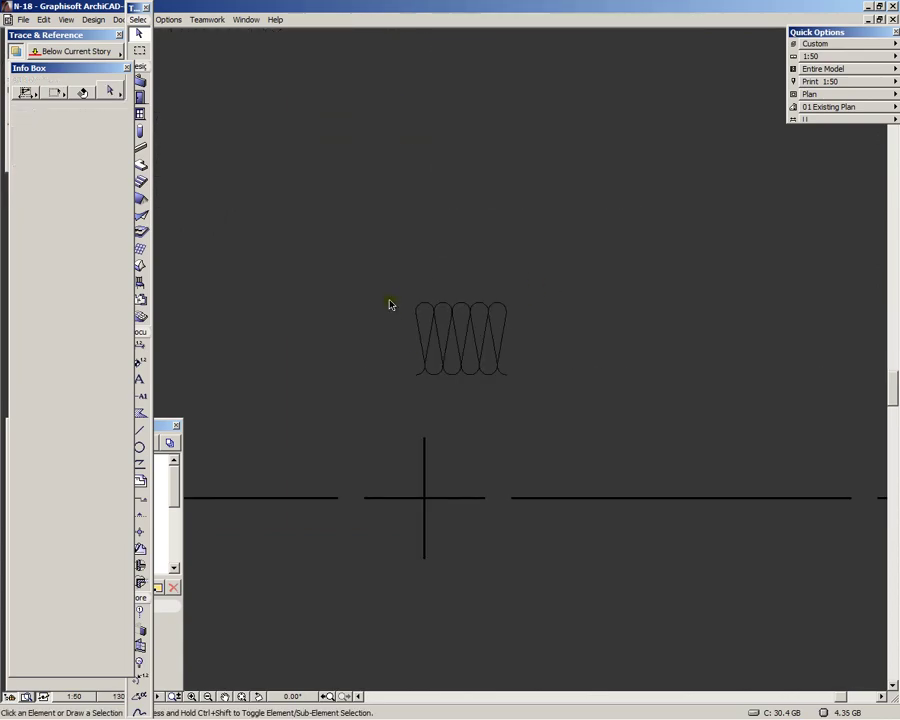
Marquee-select the whole loop insulation drawing, then clear the selection
scroll(480, 311, "down", 2)
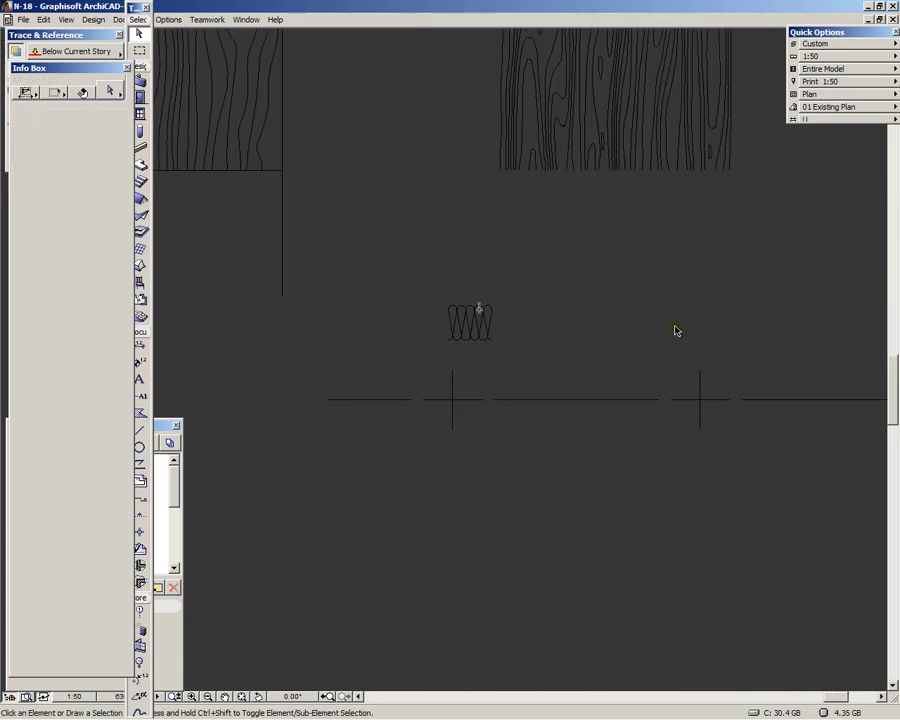
scroll(443, 310, "up", 2)
left_click(444, 263)
left_click(614, 402)
key("Escape")
scroll(525, 362, "up", 2)
Select the six bottom arcs, then the top arc of the first loop
left_click(322, 382)
left_click(738, 466)
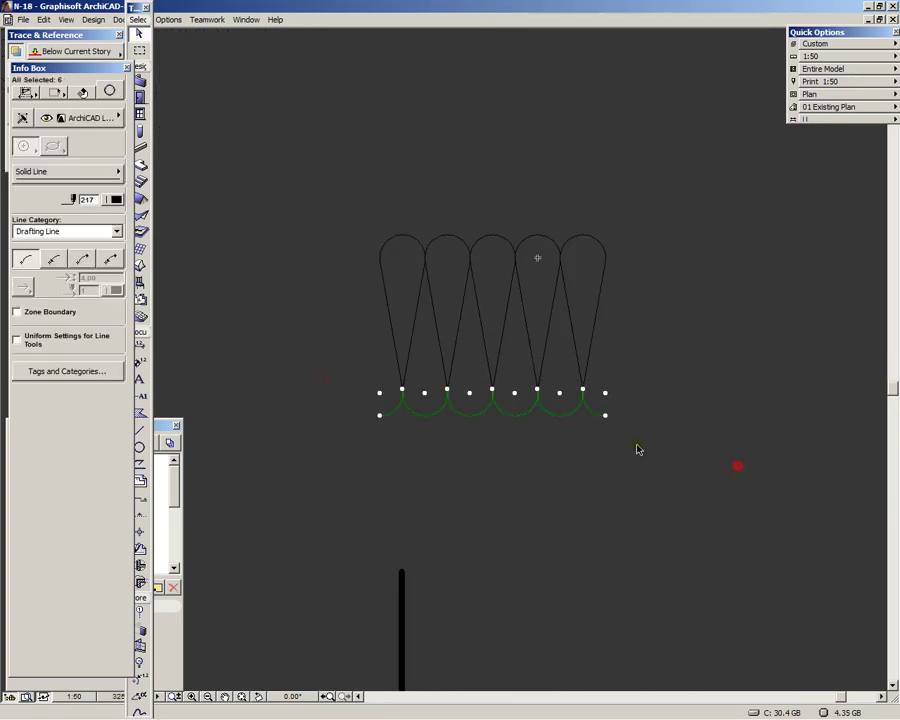
left_click(347, 254)
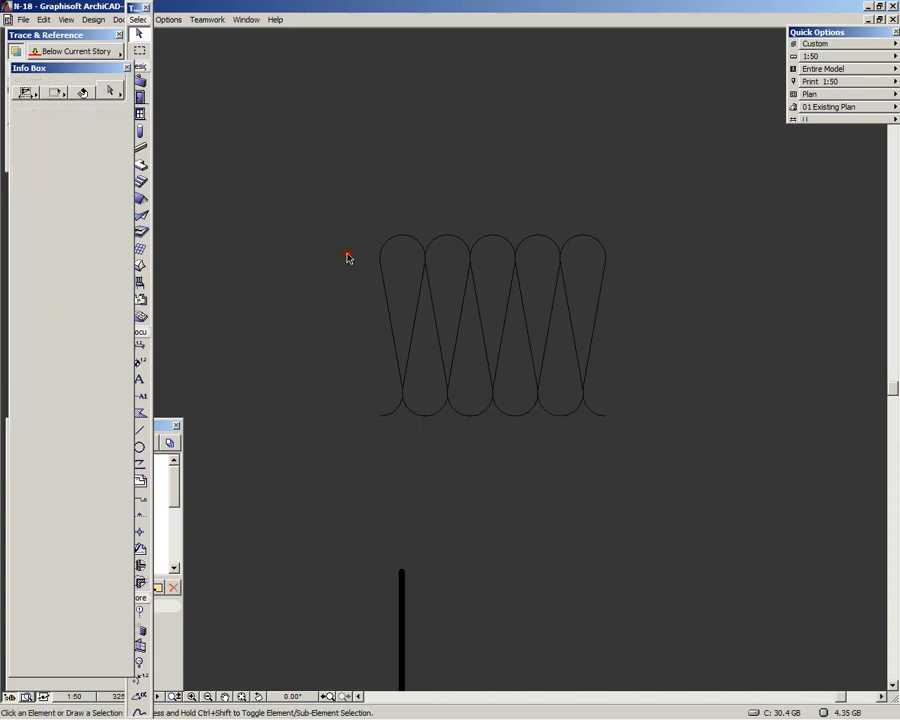
left_click(412, 331)
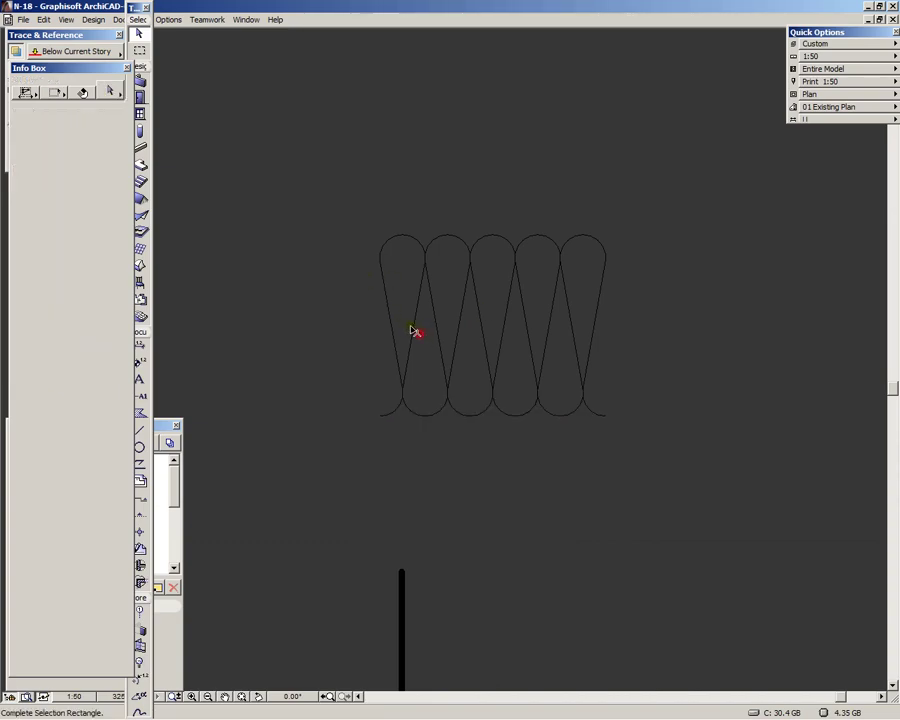
left_click(406, 263)
left_click(406, 228)
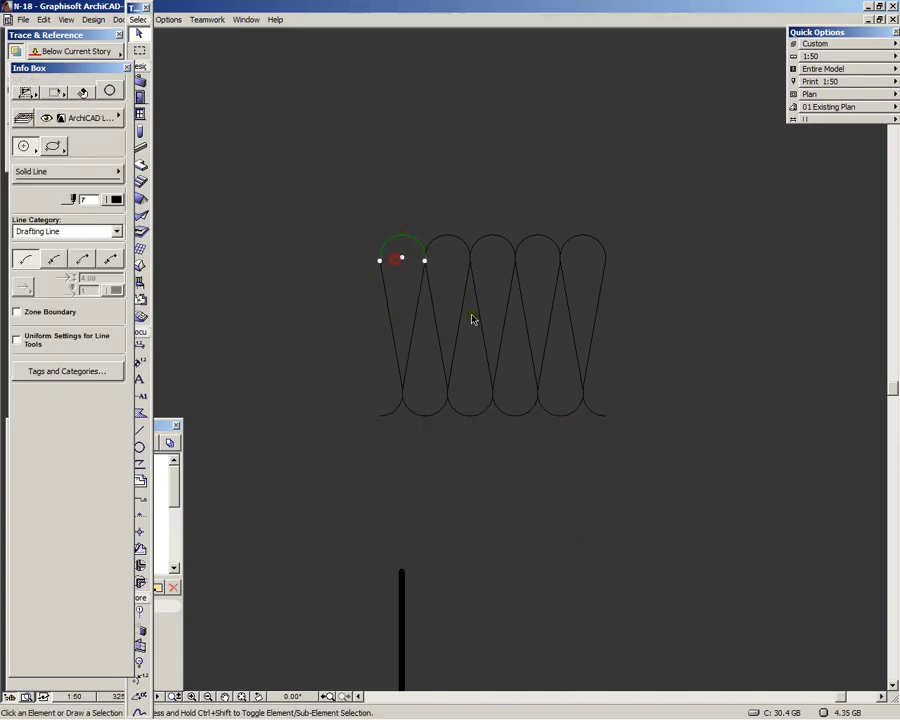
scroll(508, 339, "down", 2)
scroll(415, 397, "up", 2)
Draw vertical lines along the left and right sides of the loops
key("l")
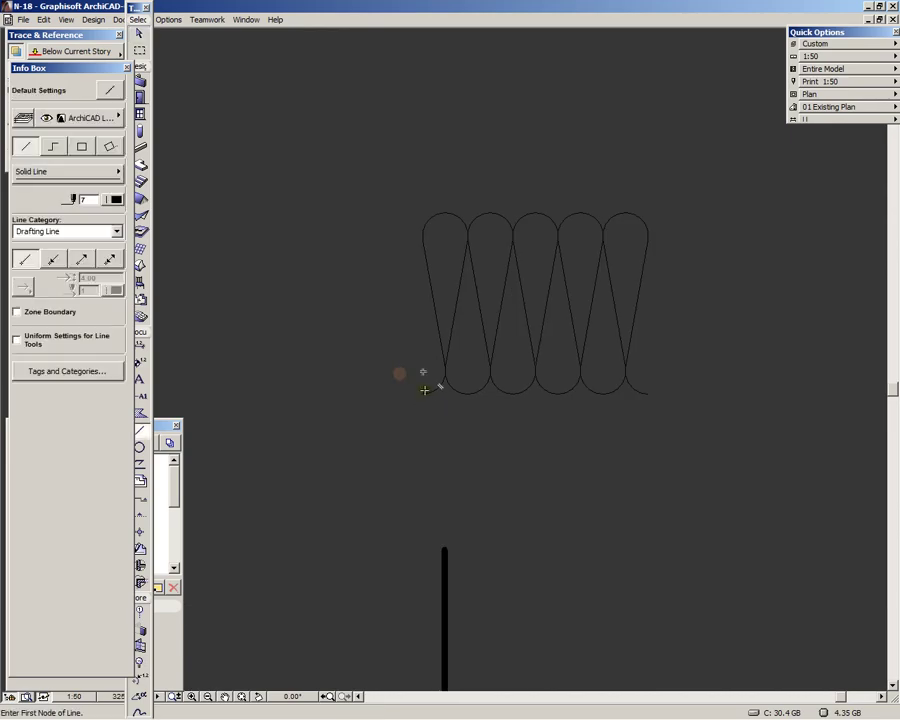
left_click(422, 393)
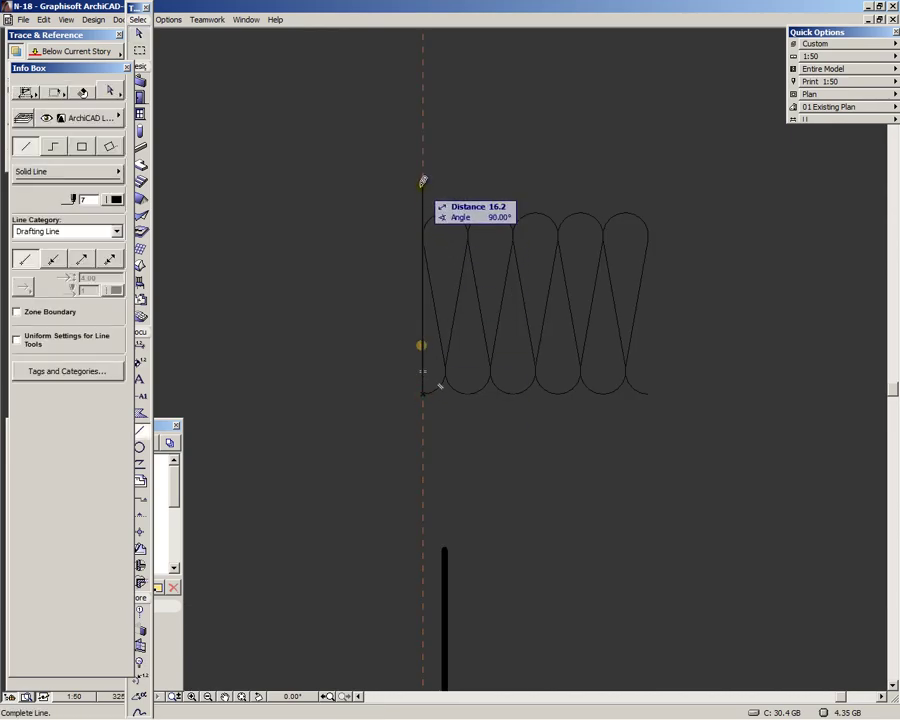
left_click(422, 185)
left_click(652, 393)
left_click(641, 146)
key("shift+F1")
left_click(683, 196)
left_click(332, 134)
key("Escape")
Draw a top line and intersect it with the right and left lines into corners
key("l")
left_click(445, 212)
left_click(712, 212)
key("shift+F1")
left_click(680, 214)
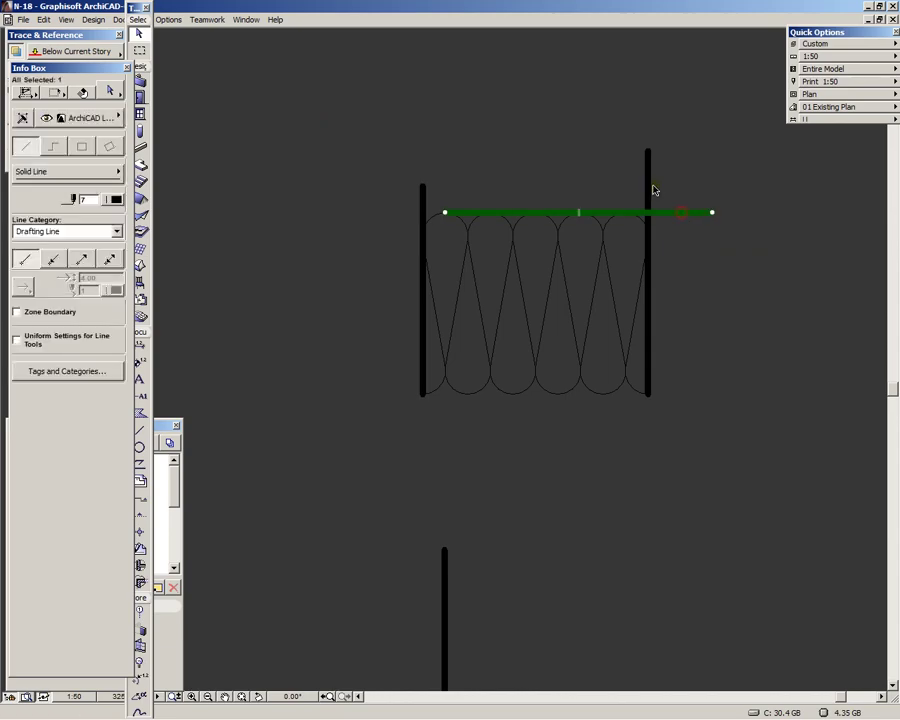
left_click(649, 227, "shift")
key("ctrl+shift+i")
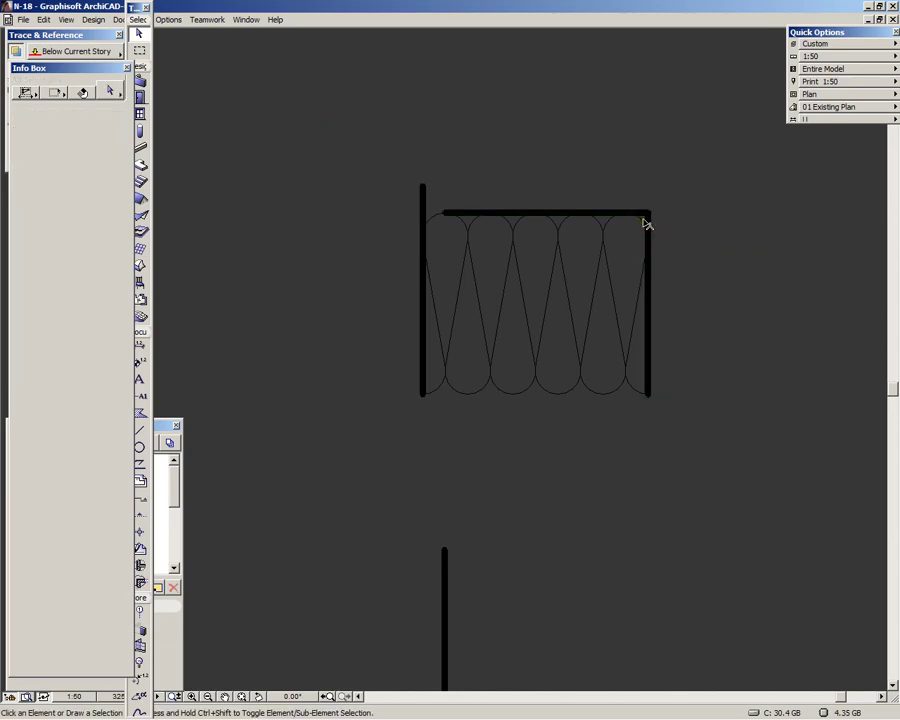
left_click(606, 213)
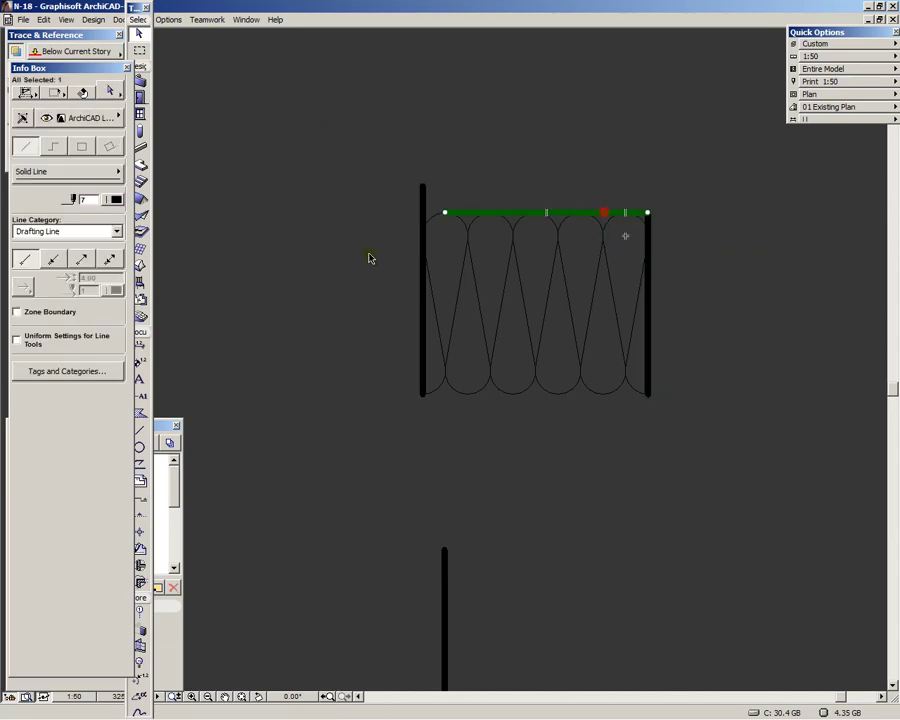
left_click(423, 278, "shift")
key("ctrl+shift+i")
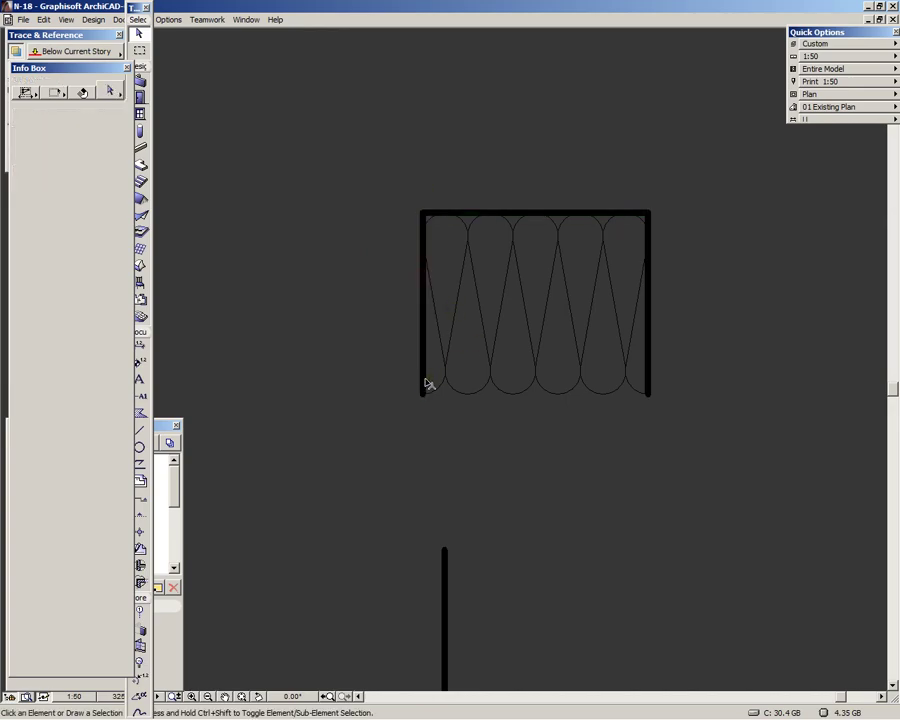
Add a bottom line and join it with the right line into a corner
left_click(423, 392)
left_click(713, 393)
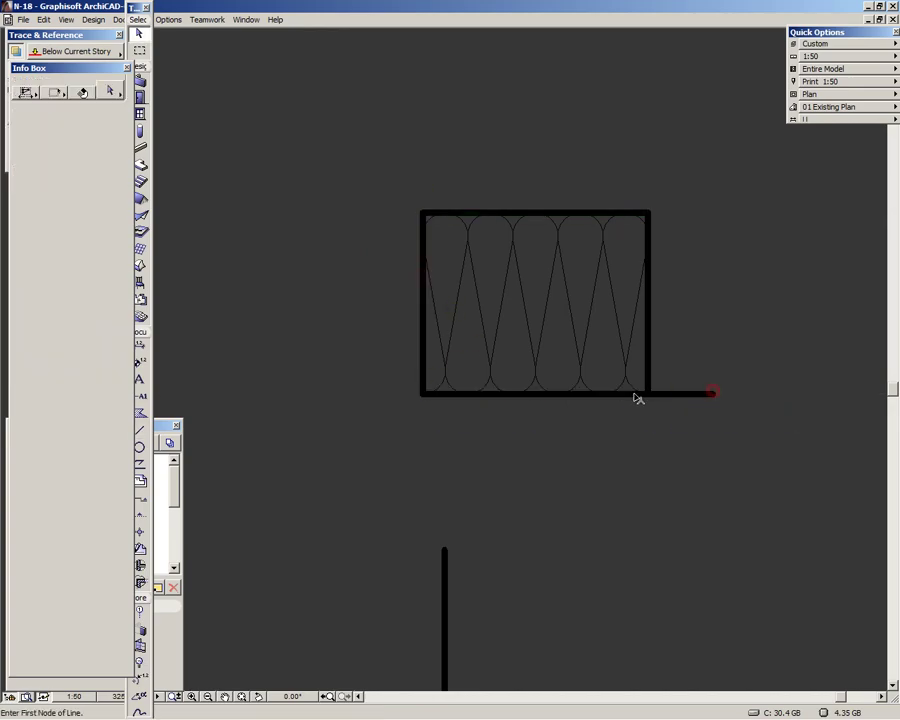
left_click(634, 394, "shift")
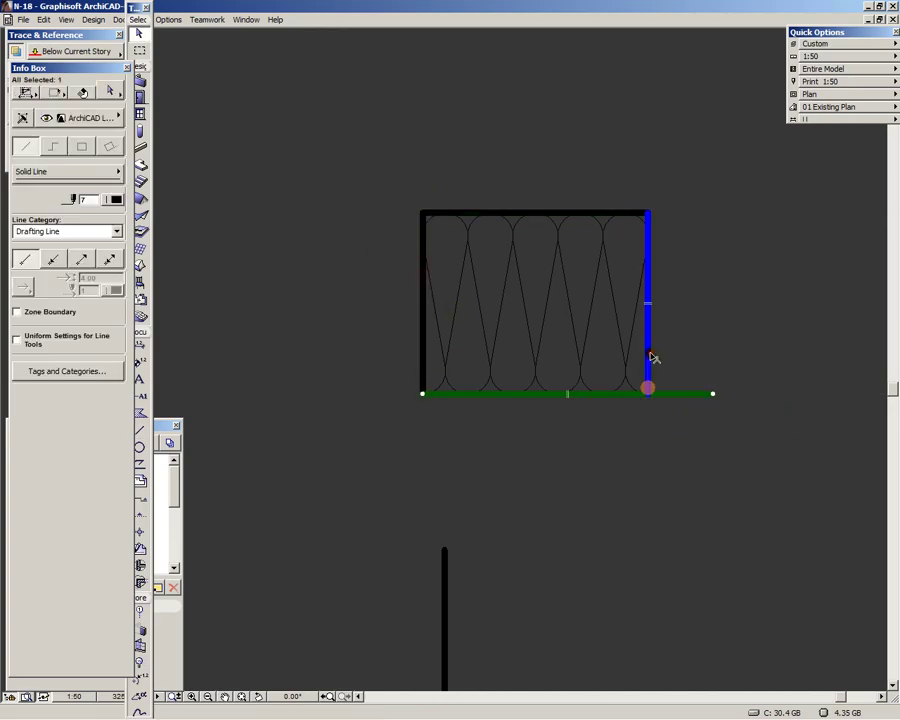
left_click(648, 356, "shift")
key("ctrl+shift+i")
scroll(712, 350, "down", 3)
Place hotspots at the loop's bottom ends and delete the four frame lines
scroll(660, 320, "up", 3)
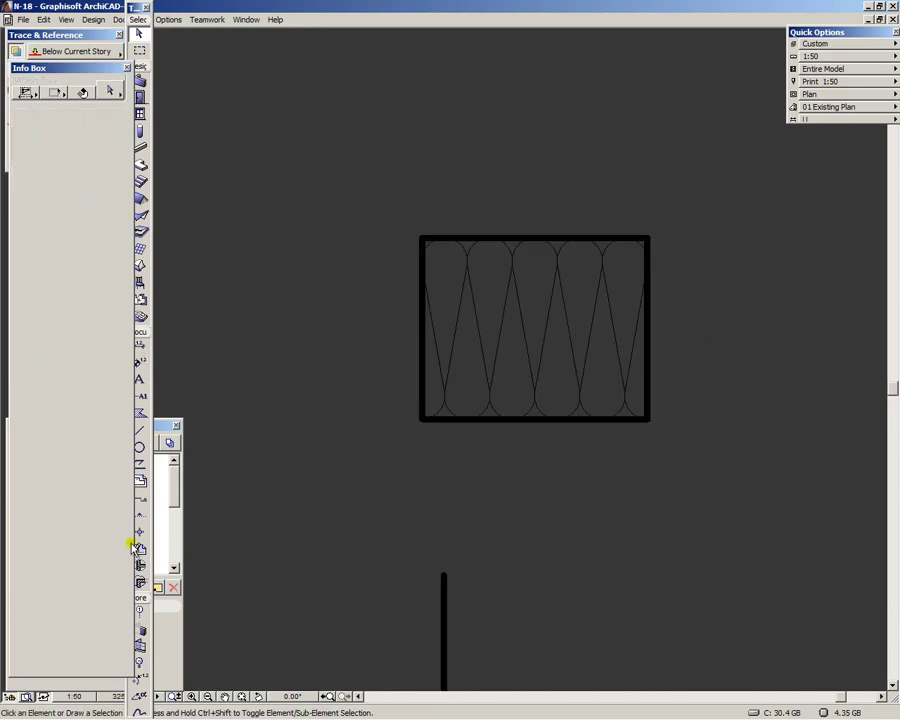
left_click(142, 333)
left_click(141, 474)
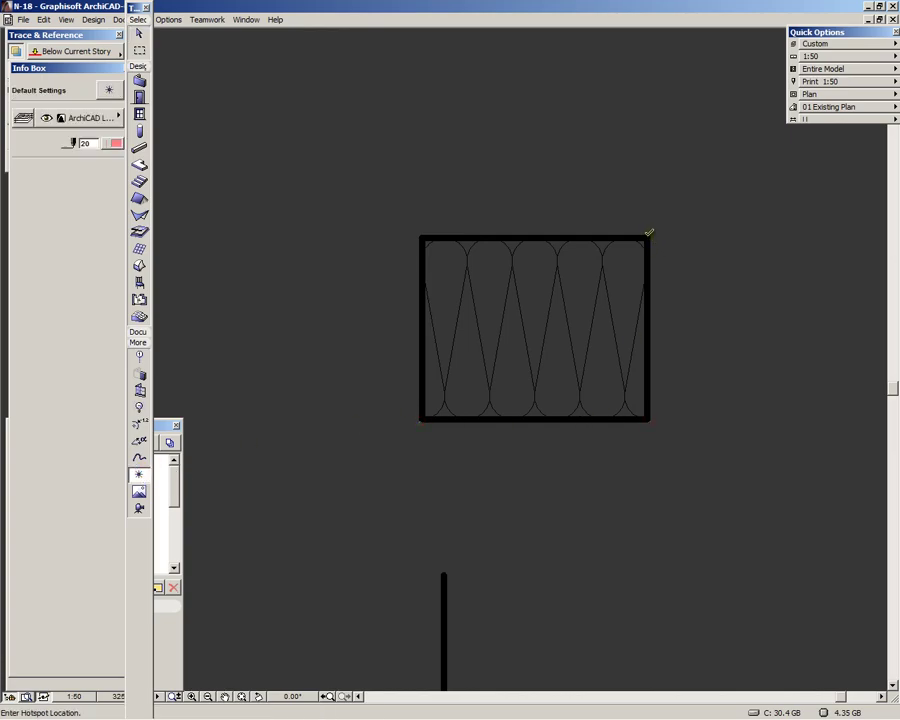
left_click(646, 246, "shift")
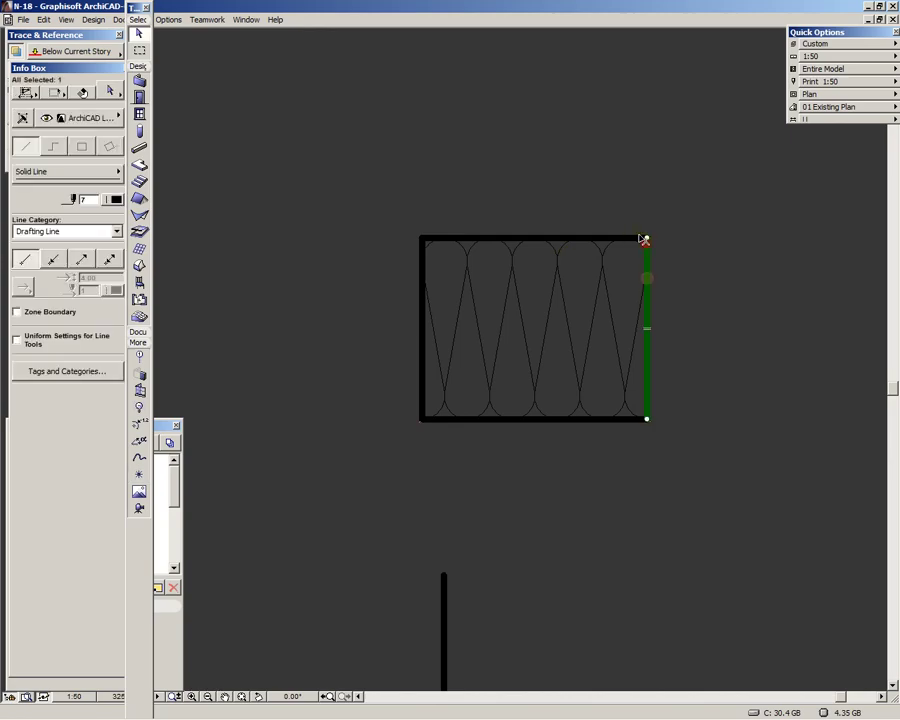
left_click(638, 239, "shift")
left_click(424, 285, "shift")
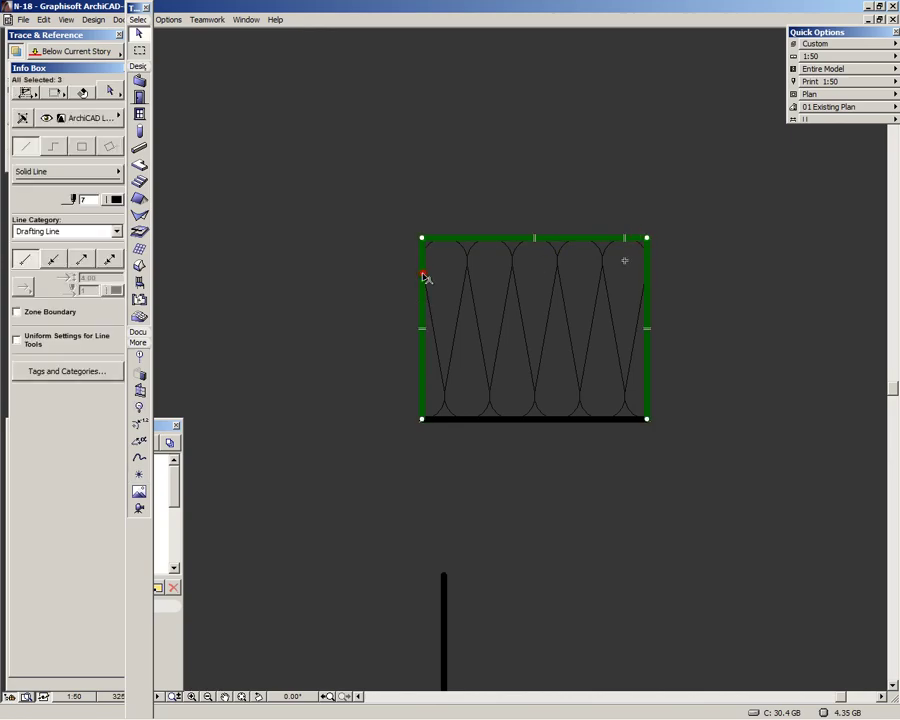
left_click(548, 420, "shift")
key("Delete")
Move the 0 Crossed 2 sample line lower on the plan
scroll(480, 360, "down", 5)
scroll(457, 394, "down", 1)
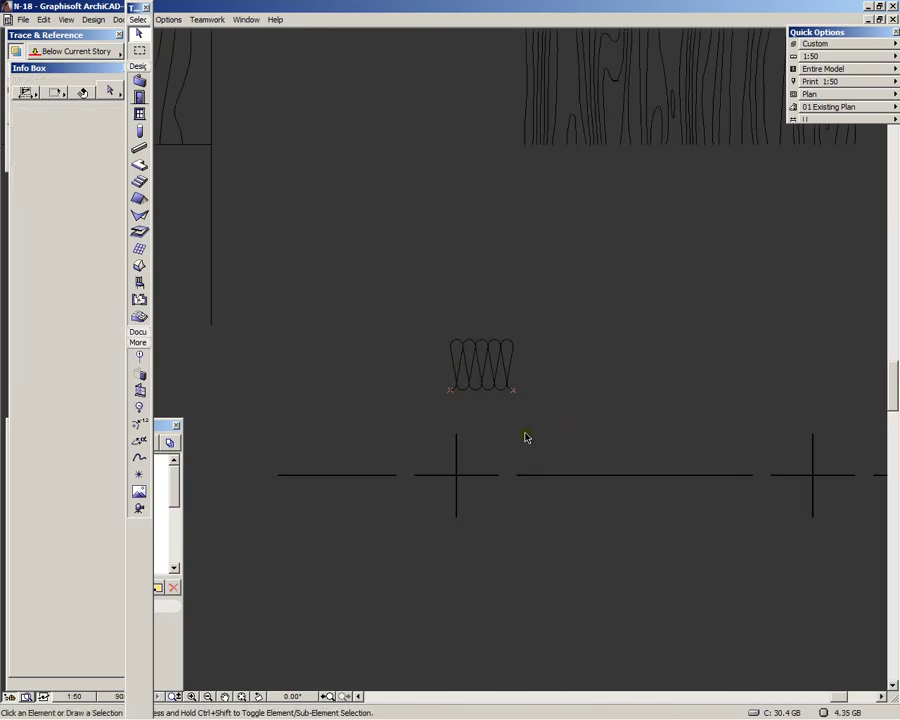
left_click(526, 433)
left_click(458, 521)
left_click(542, 474)
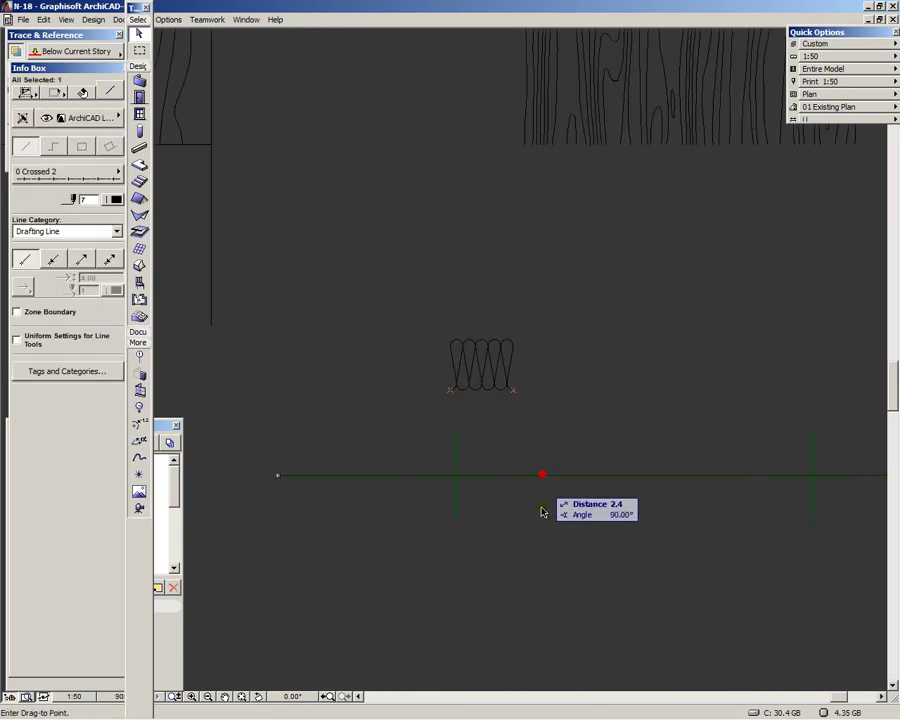
left_click(542, 593)
scroll(536, 378, "down", 4)
scroll(516, 355, "down", 2)
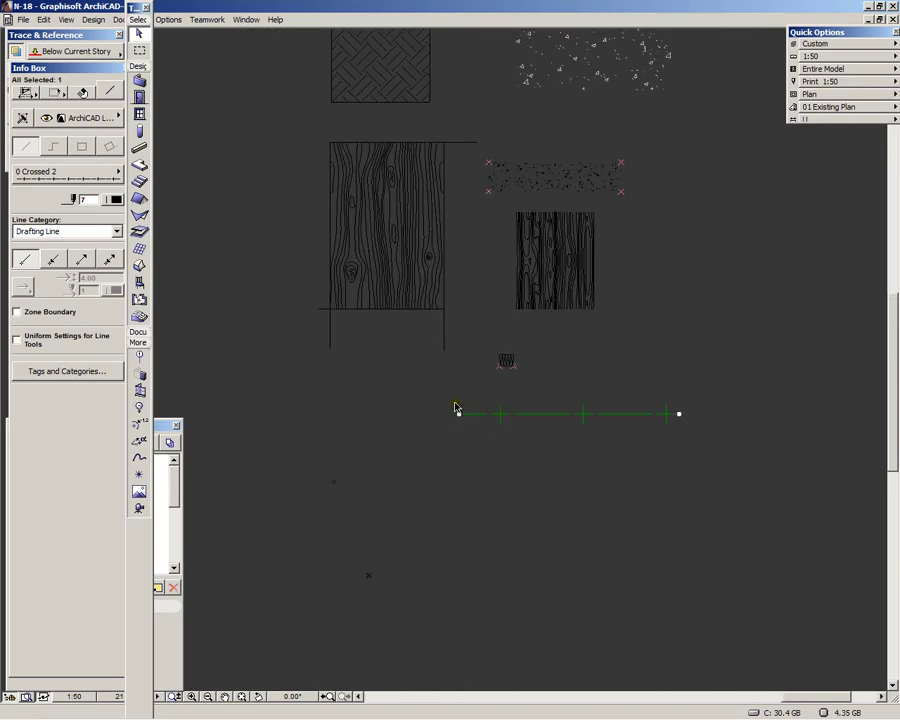
key("Escape")
scroll(497, 362, "up", 8)
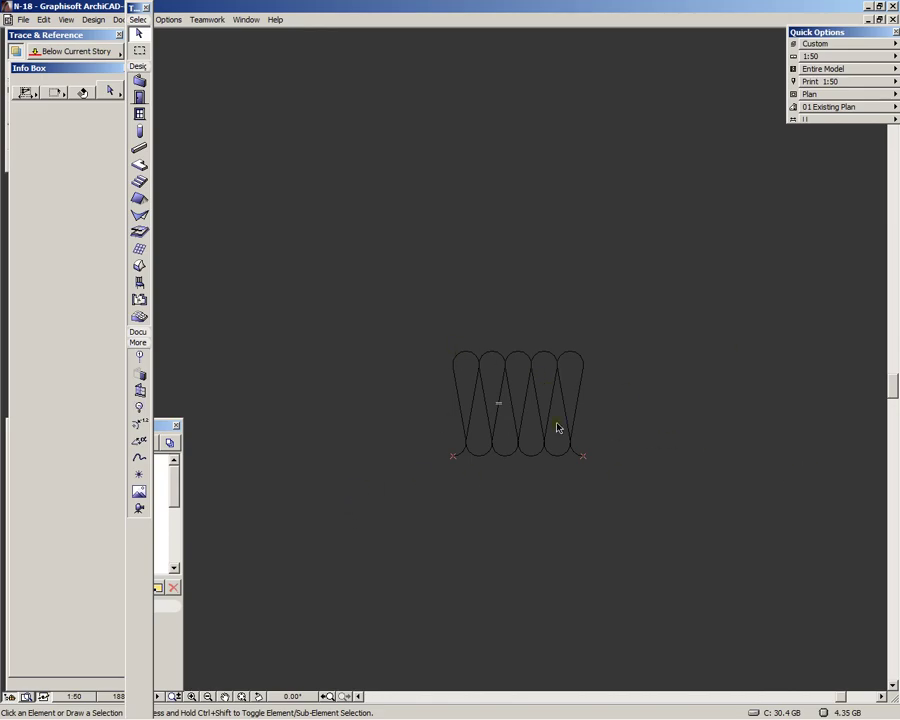
Marquee-select all 23 loop pattern elements including hotspots and copy them
key("l")
key("shift")
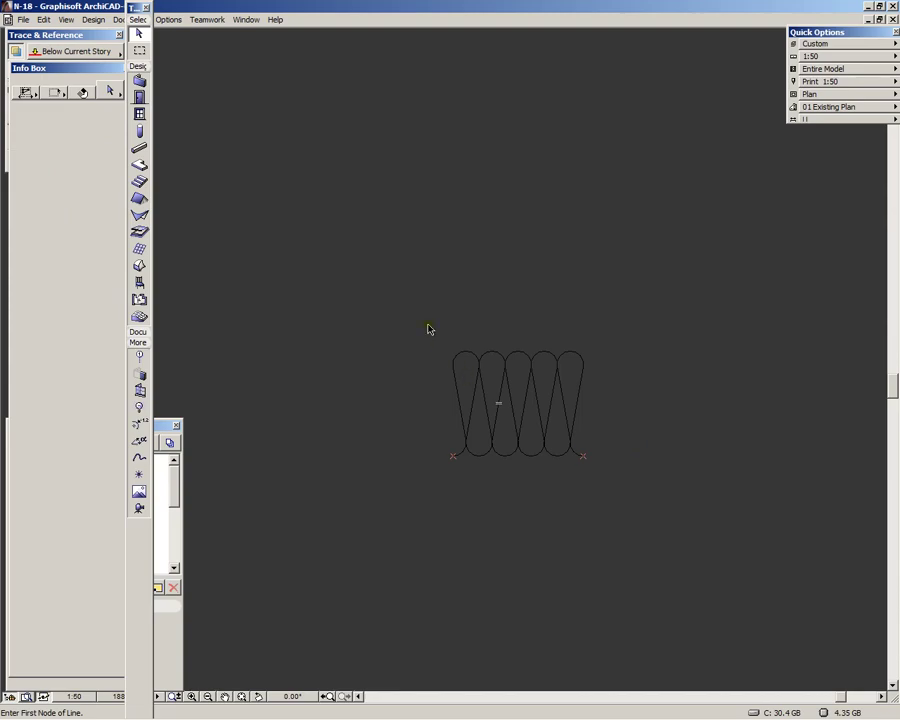
left_click(401, 299, "shift")
left_click(700, 516, "shift")
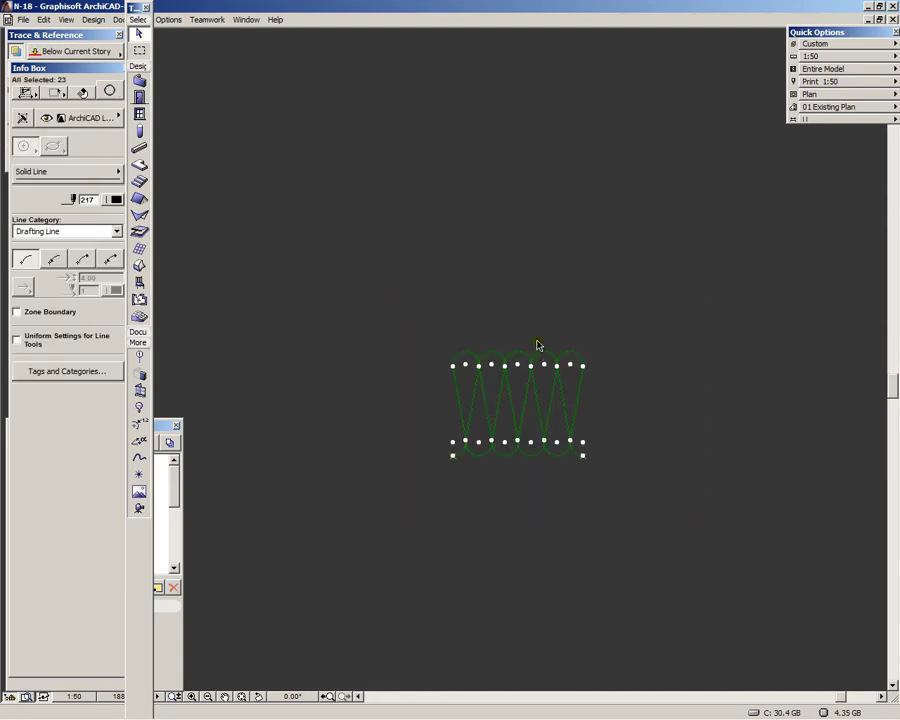
key("ctrl+c")
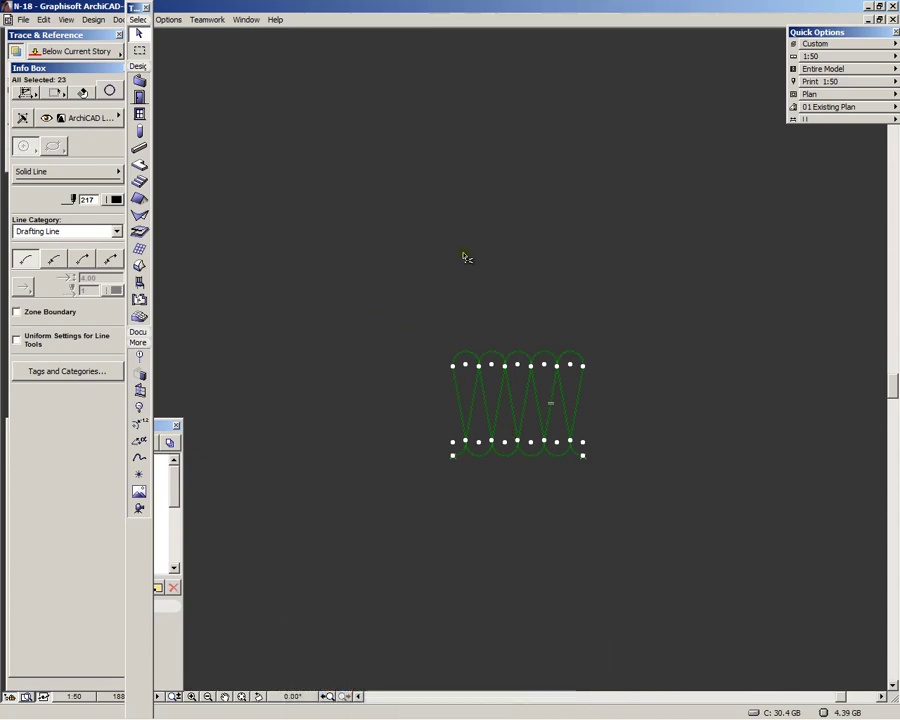
In Line Types, create a new Symbol line type named 'Insulation - Watt'
left_click(169, 19)
mouse_move(190, 34)
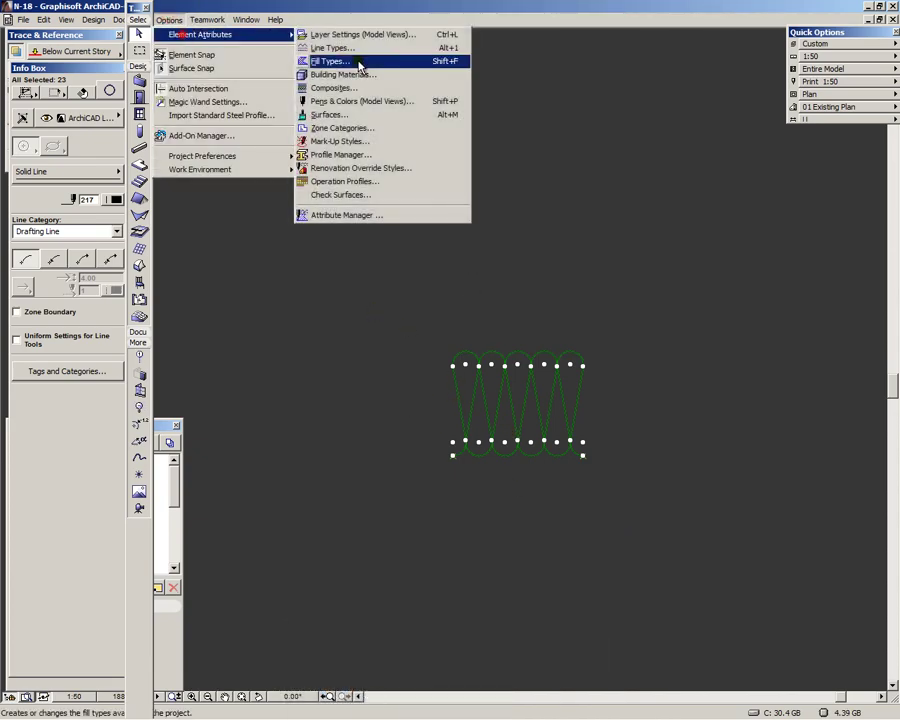
left_click(363, 49)
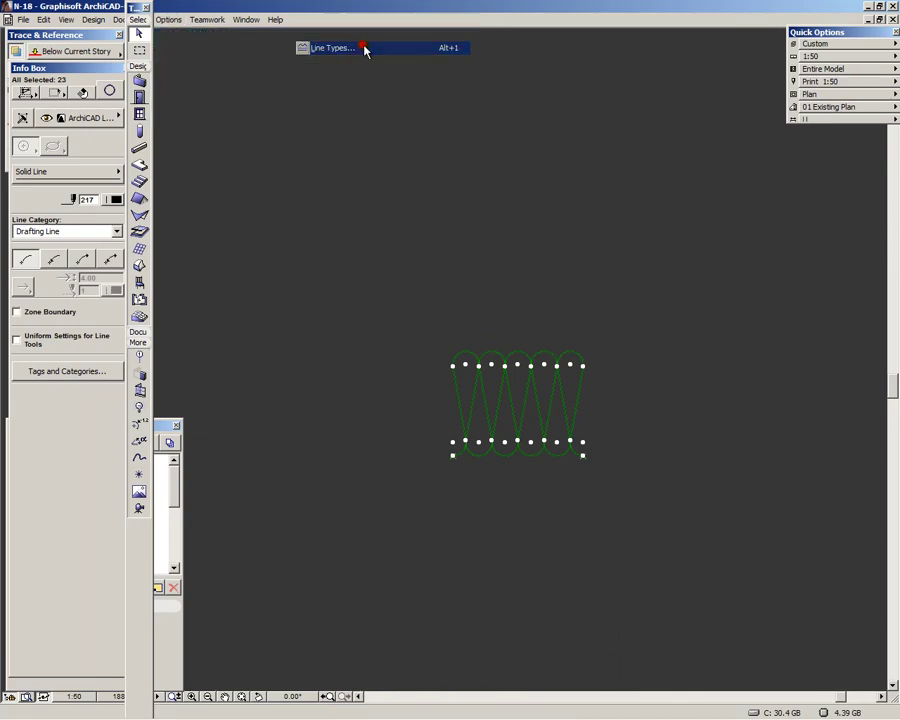
left_click(355, 158)
left_click(347, 195)
left_click(470, 230)
double_click(470, 230)
left_click(368, 265)
double_click(436, 229)
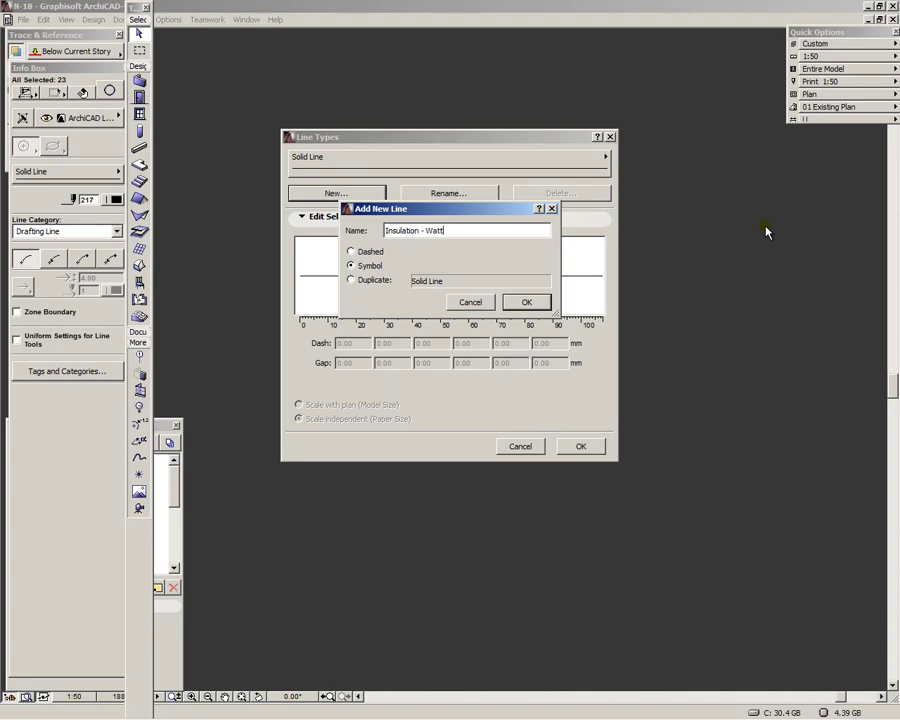
left_click(525, 303)
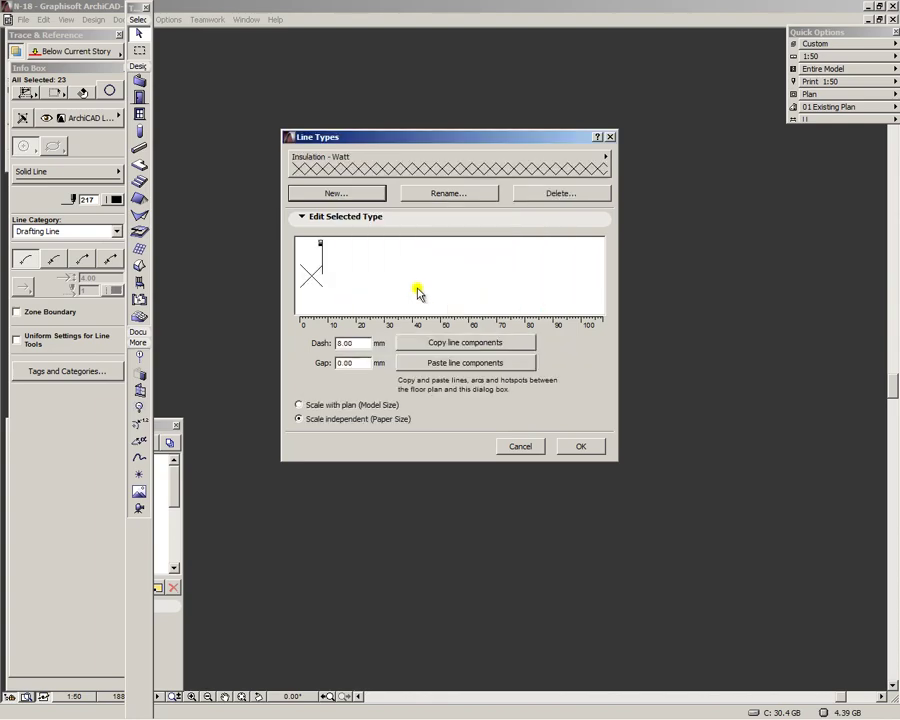
Paste the loop components, set Scale with plan (Model Size) and gap 0, then confirm
left_click(453, 364)
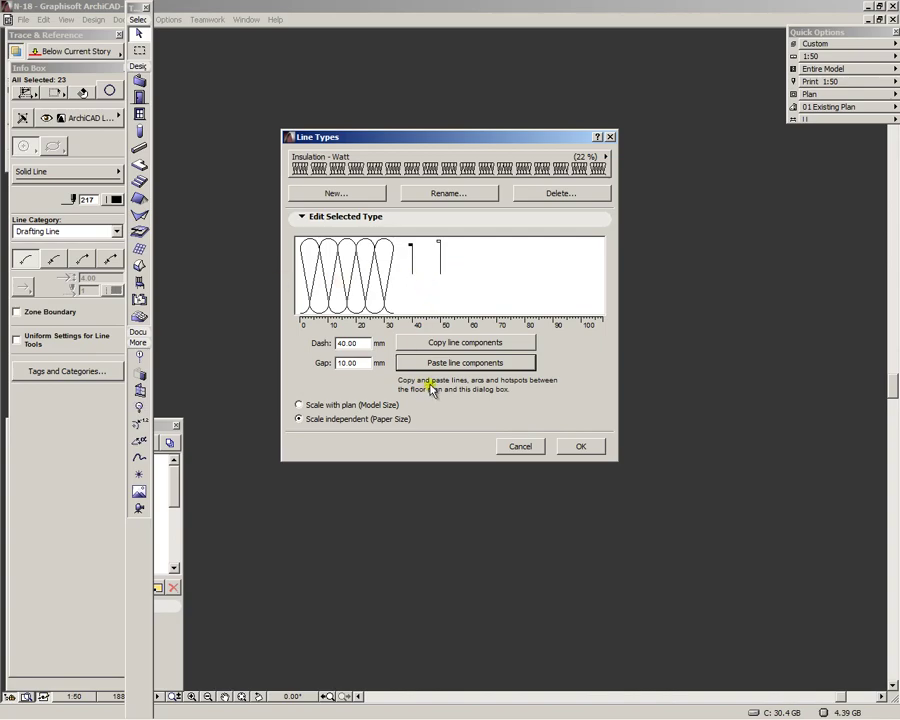
left_click(302, 405)
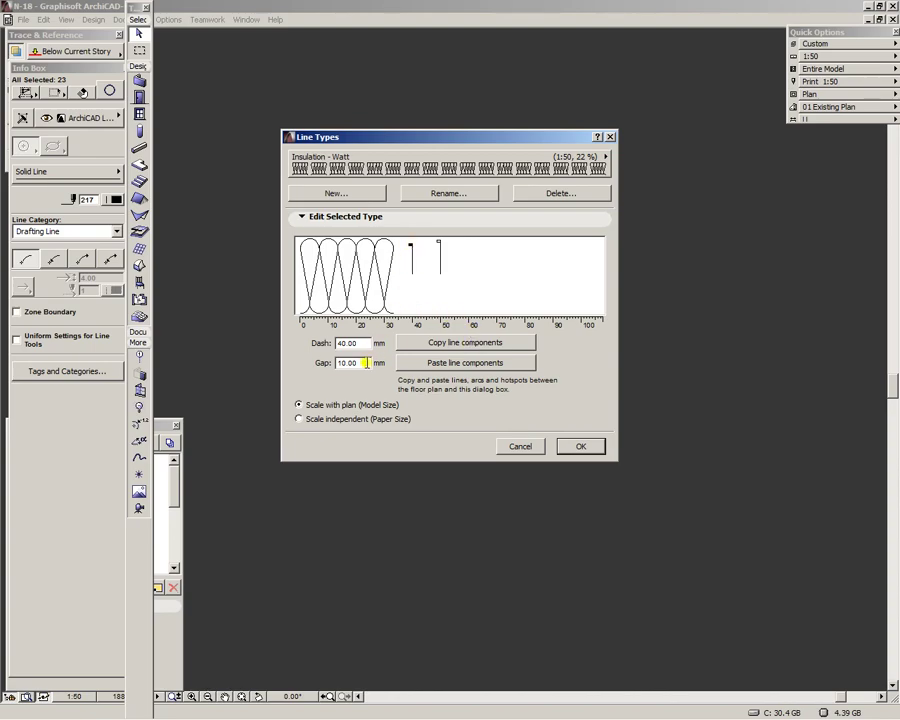
left_click_drag(366, 362, 319, 360)
type("0")
left_click(355, 344)
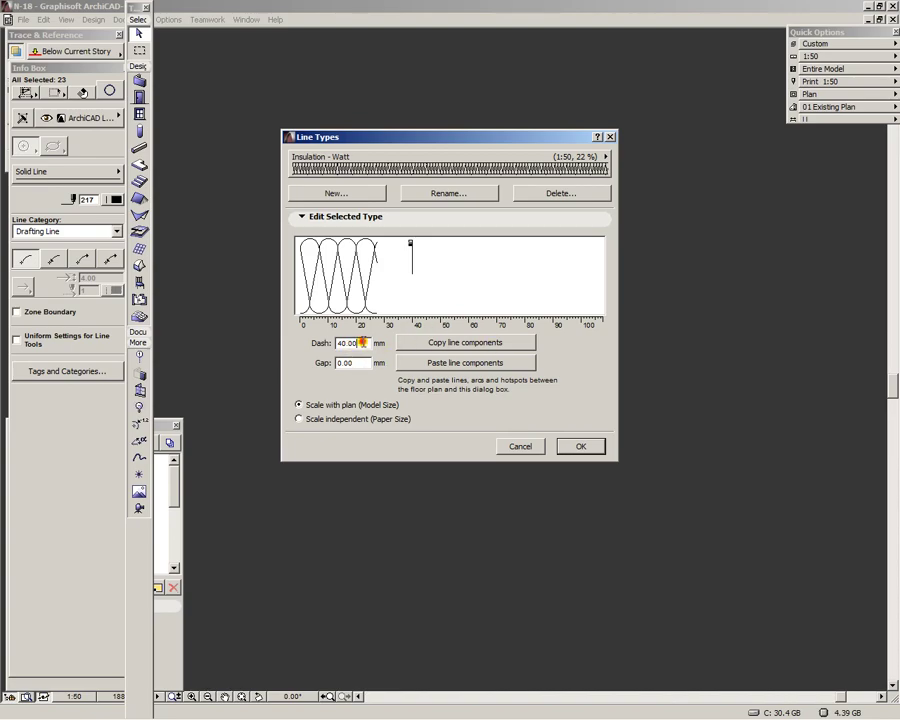
double_click(347, 343)
left_click(584, 447)
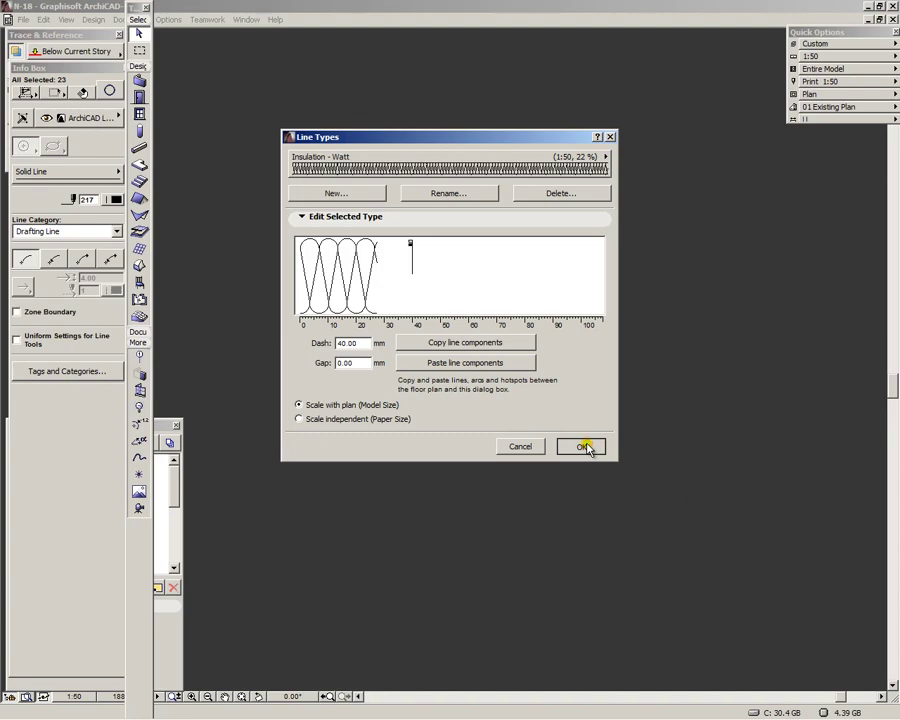
Apply the Insulation - Watt line type to the crossed sample line
key("Escape")
scroll(530, 440, "down", 5)
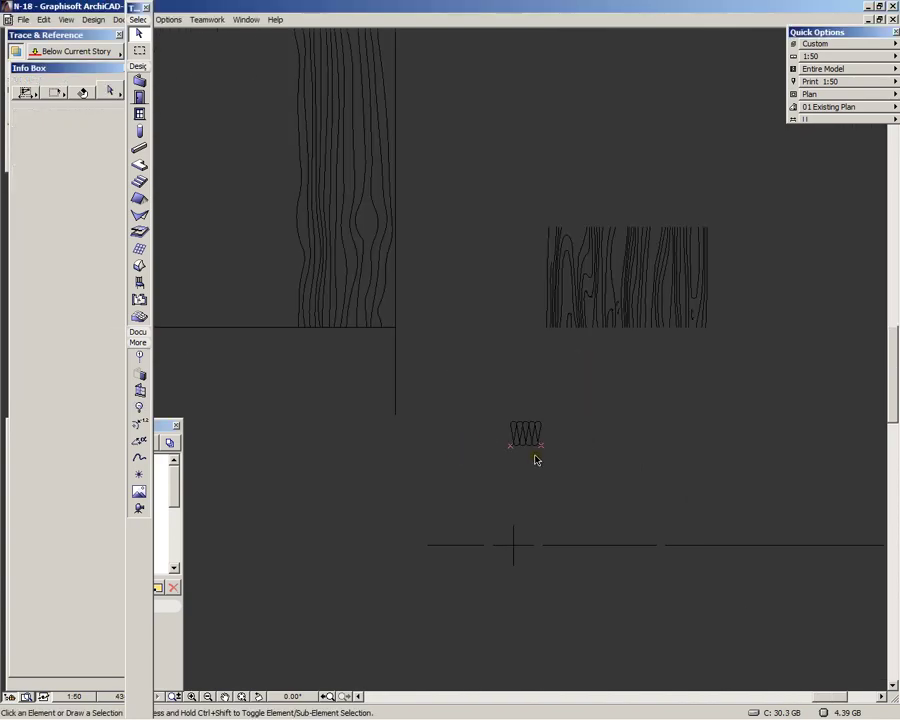
left_click(571, 515)
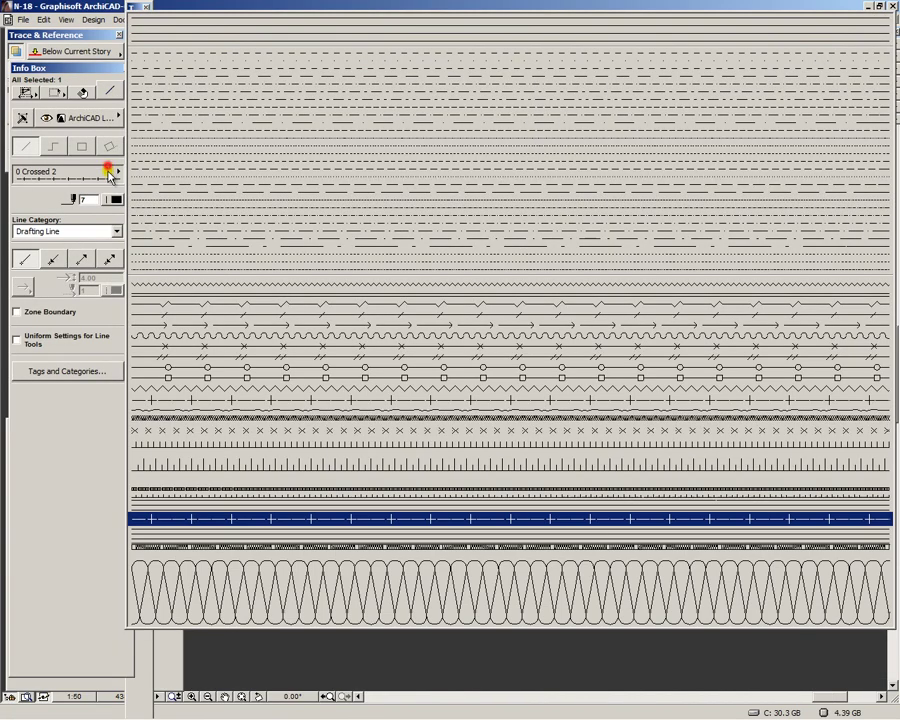
left_click(114, 172)
left_click(344, 582)
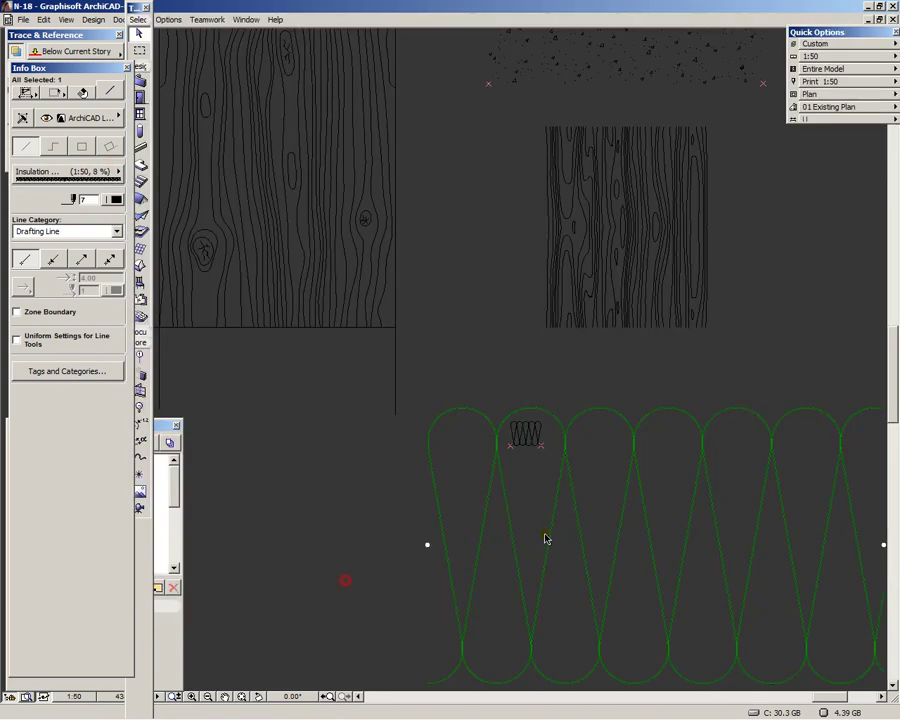
Stretch the insulation line's end farther right, then reselect and deselect it
scroll(328, 462, "down", 2)
left_click(545, 512)
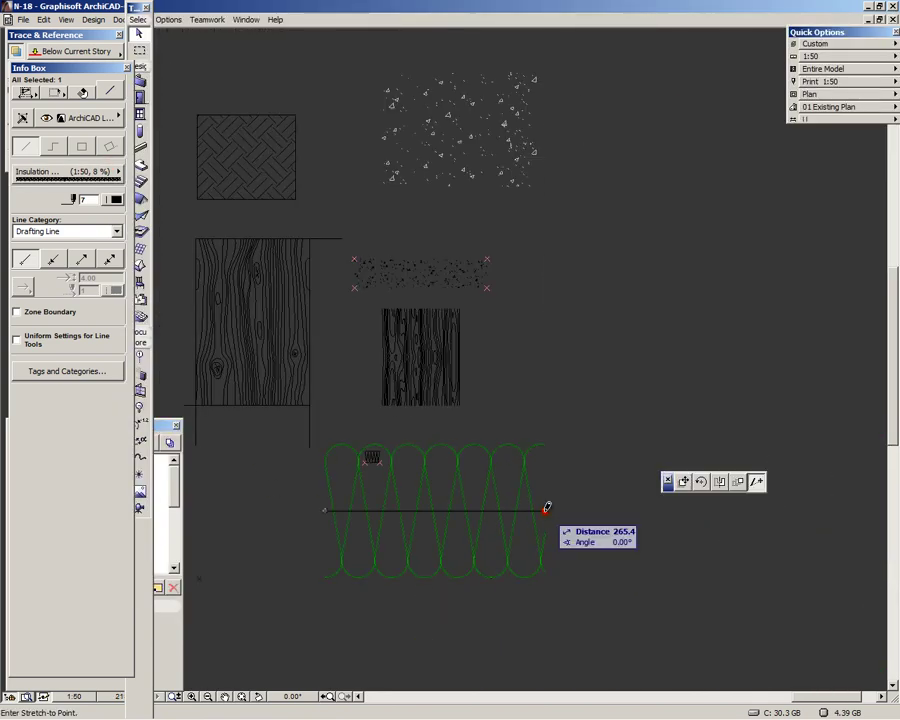
left_click(637, 508)
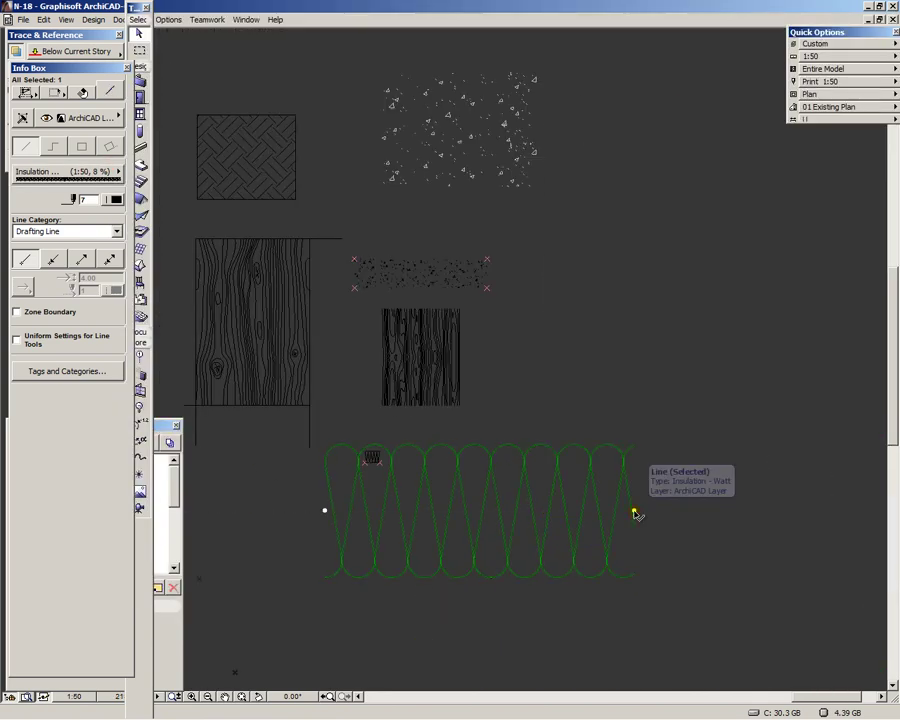
left_click(635, 510)
left_click(757, 510)
left_click(792, 506)
left_click_drag(792, 506, 592, 558)
left_click(586, 330)
scroll(518, 466, "up", 2)
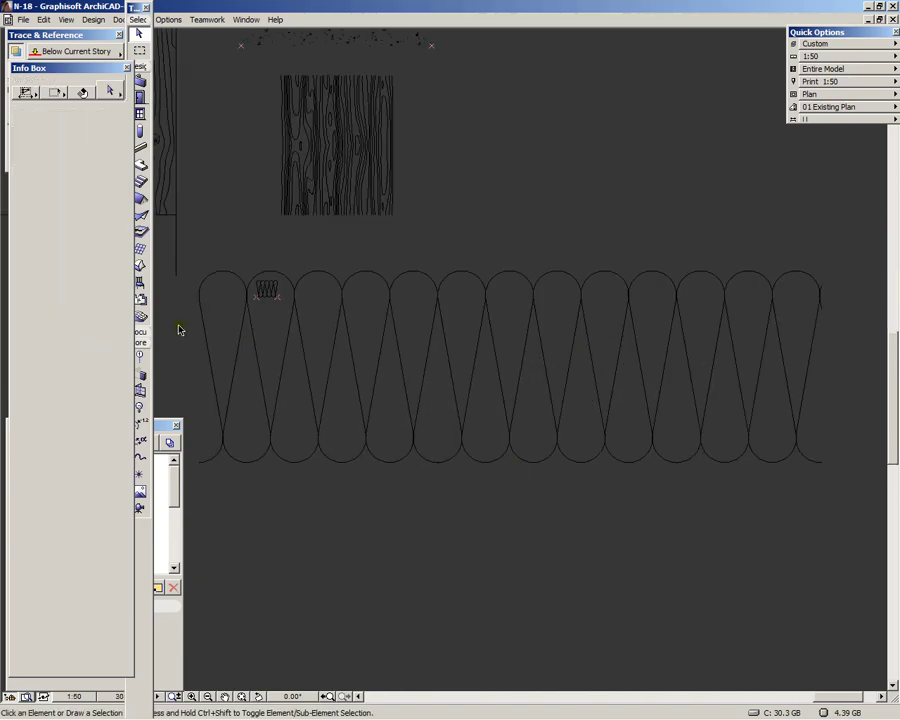
Switch to the Roof tool and select, then deselect, the existing roof
left_click(141, 203)
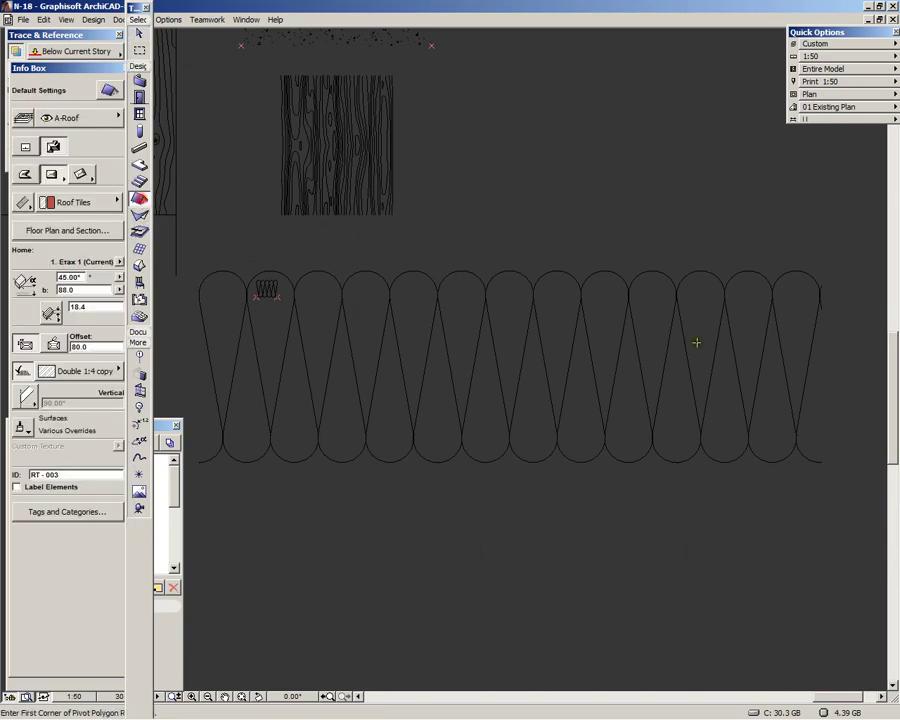
scroll(640, 370, "down", 2)
left_click(385, 446)
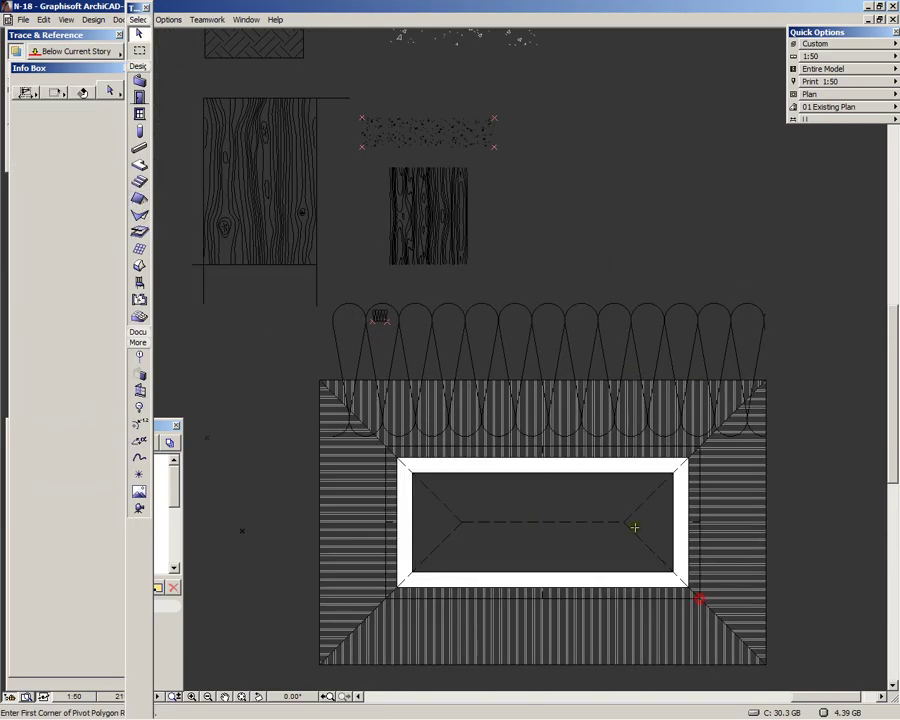
left_click(591, 542)
scroll(374, 636, "up", 3)
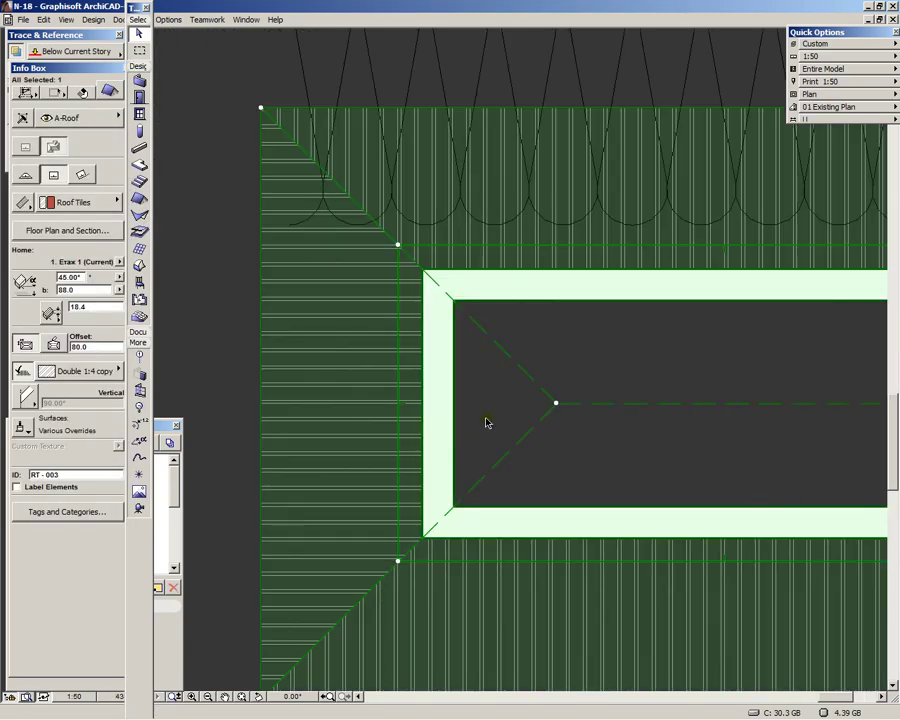
key("Escape")
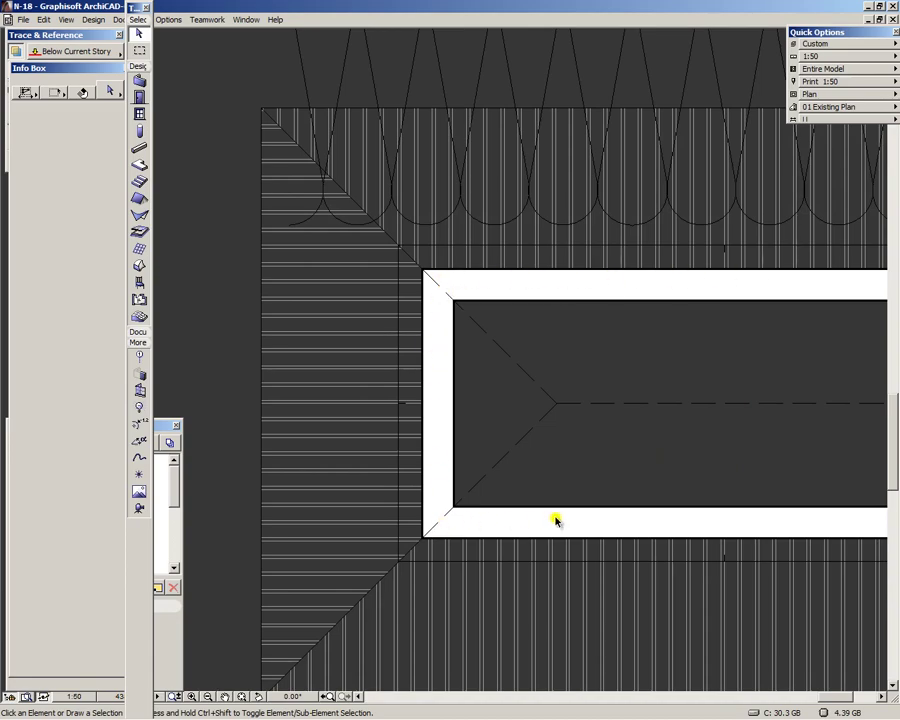
scroll(245, 450, "down", 3)
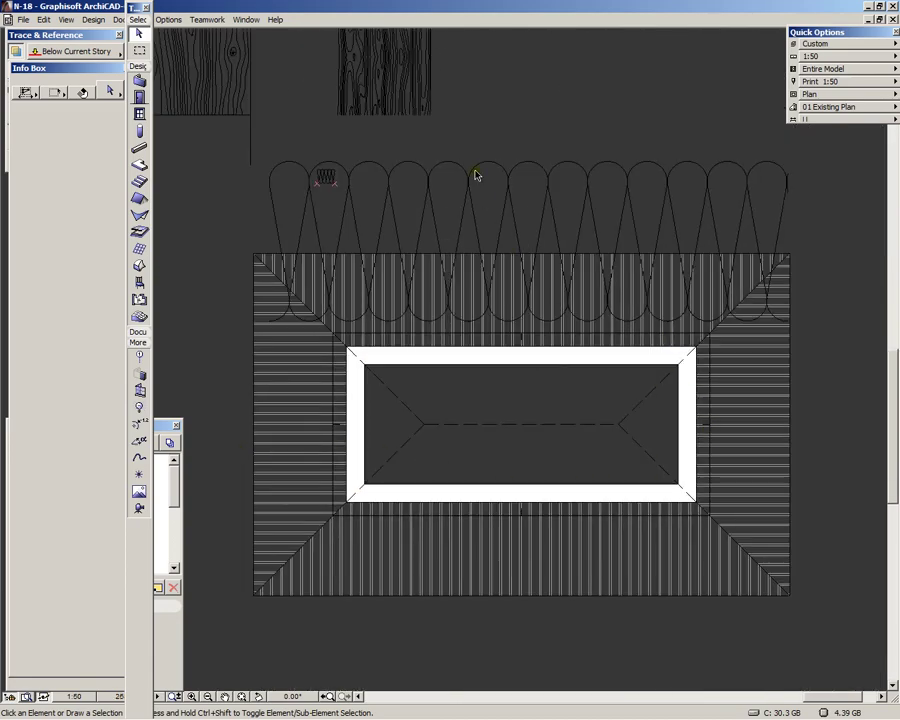
Marquee-select the roof and insulation, then remove the roof from the selection
left_click(516, 157)
left_click(457, 226)
left_click(705, 214)
left_click(698, 236)
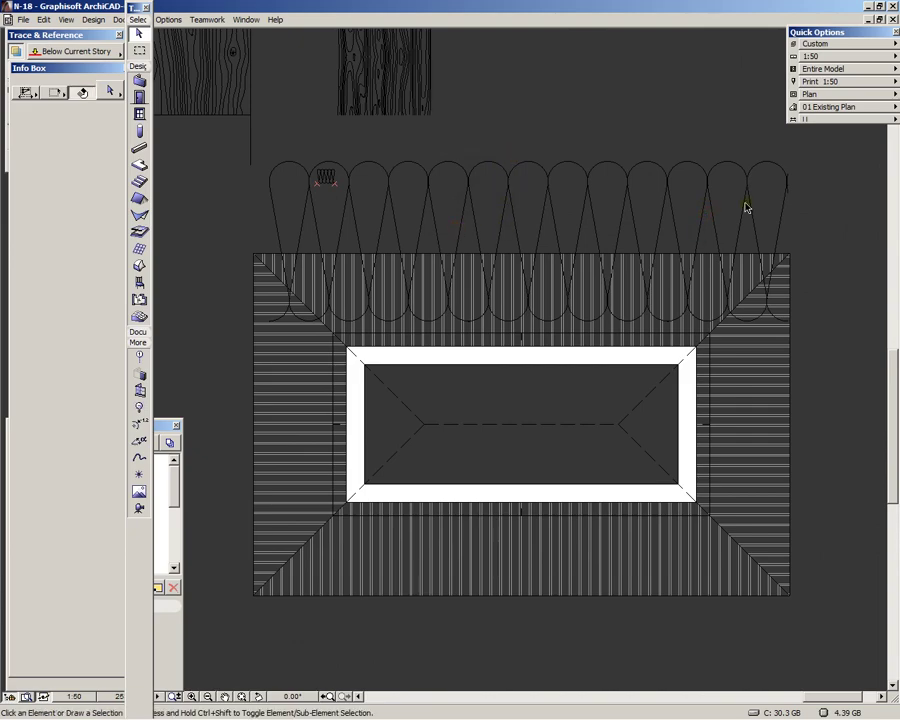
left_click(824, 277)
left_click(512, 92)
left_click(810, 253)
left_click(543, 156)
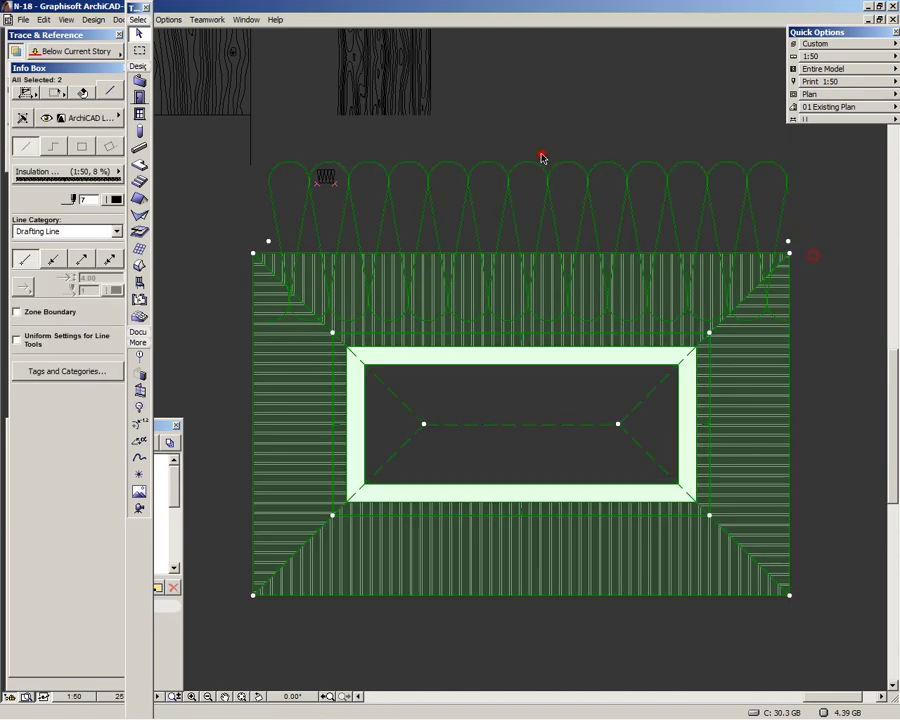
left_click(769, 359, "shift")
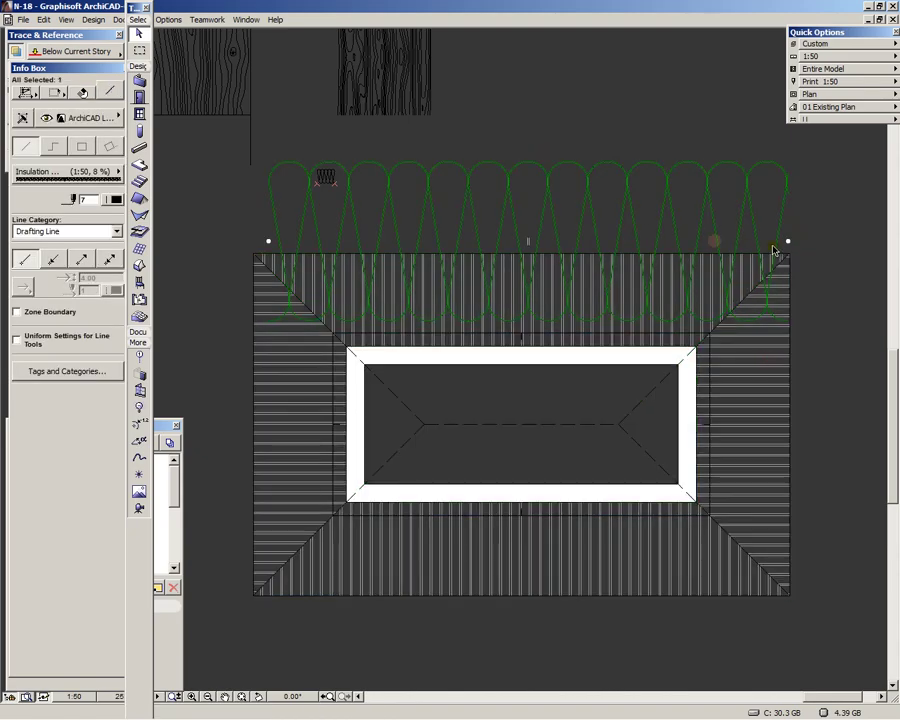
Drag the insulation line onto the opening's top-right corner
left_click_drag(775, 244, 692, 348)
scroll(635, 353, "up", 2)
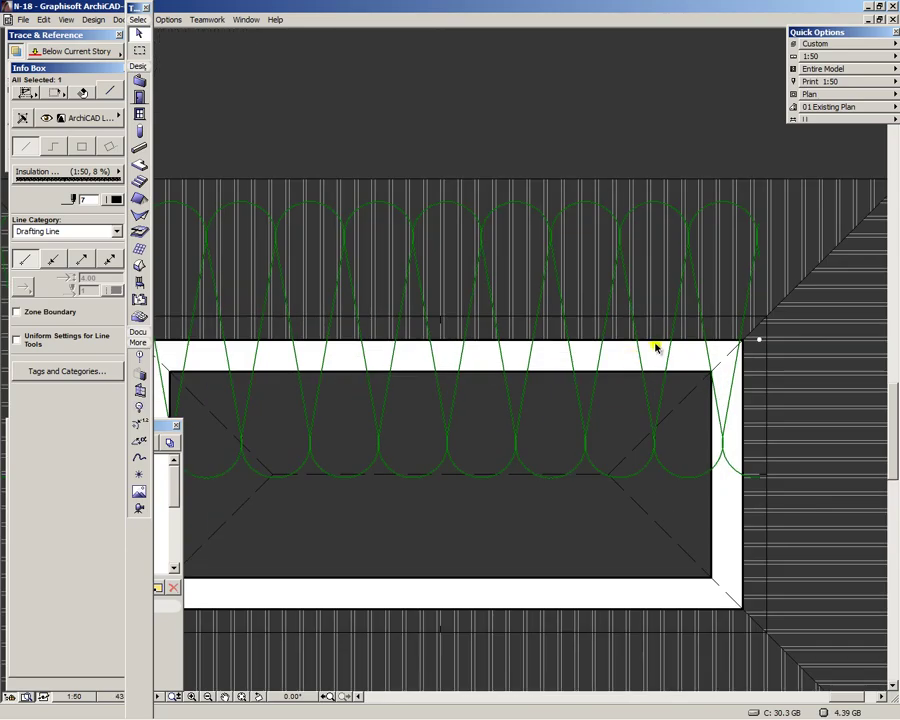
scroll(660, 345, "down", 2)
scroll(701, 344, "up", 2)
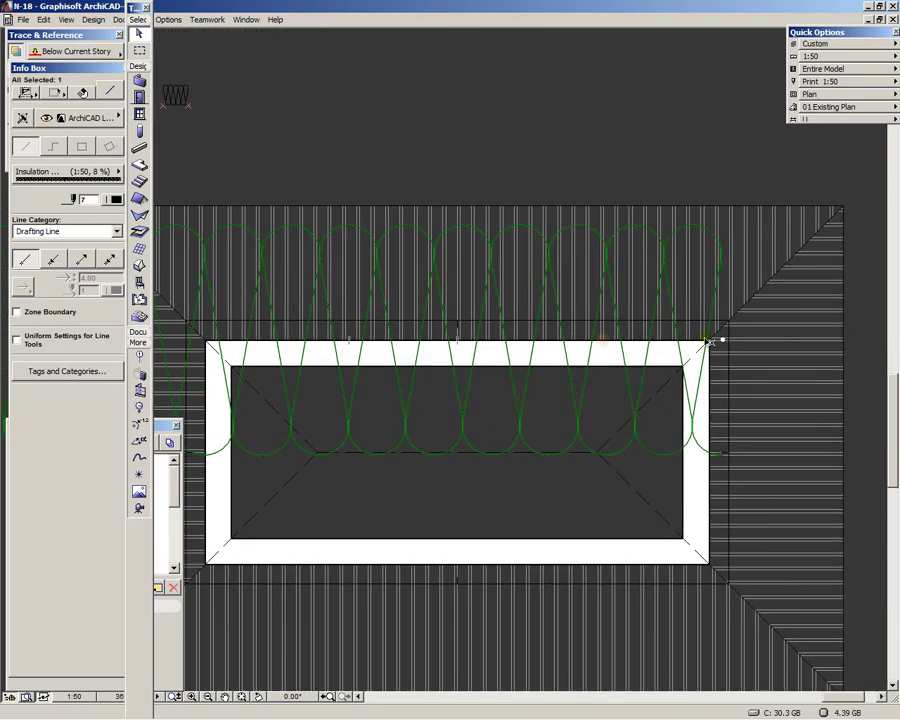
scroll(705, 342, "down", 2)
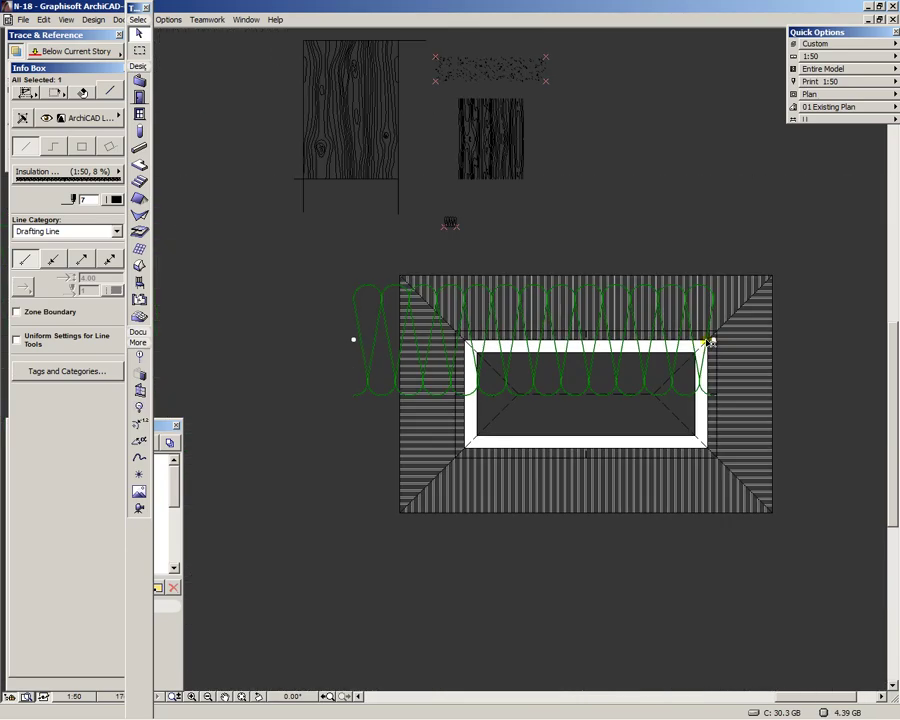
Change the Insulation - Watt line type's dash length to 8 mm
left_click(168, 19)
mouse_move(197, 37)
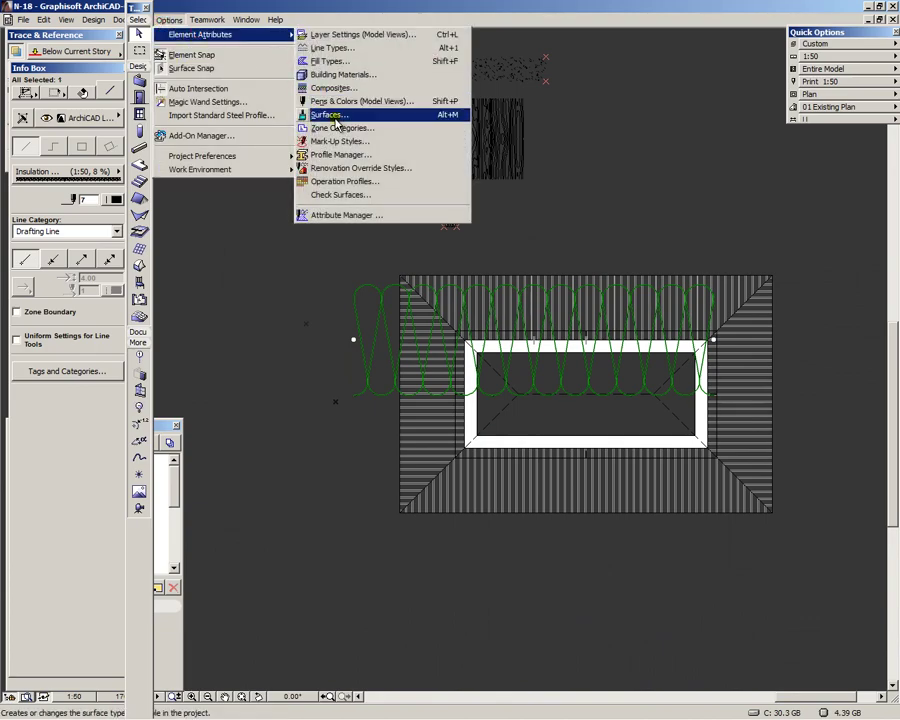
left_click(333, 48)
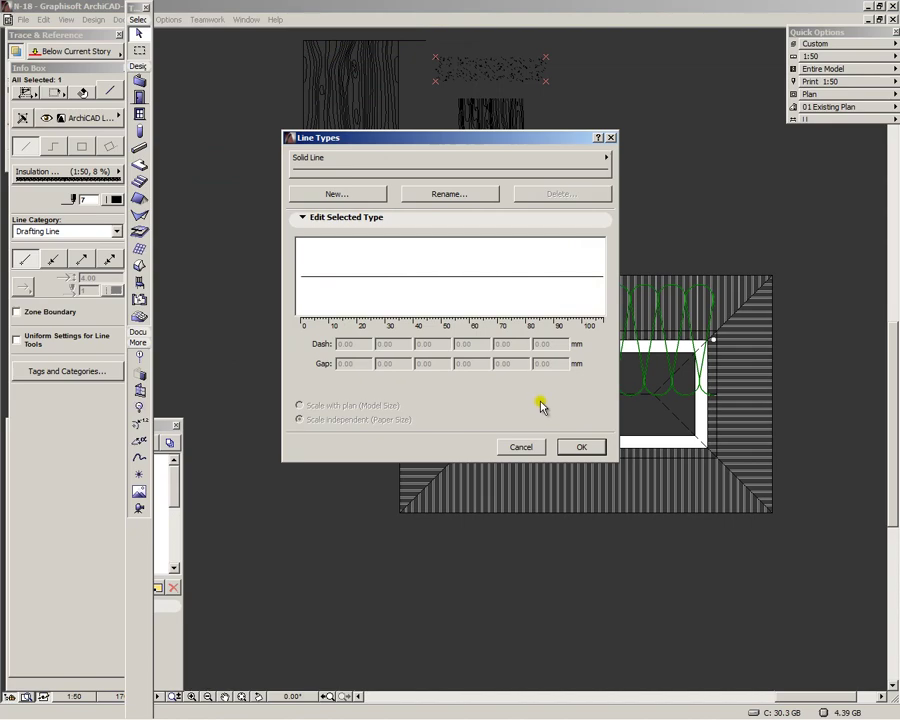
left_click(416, 160)
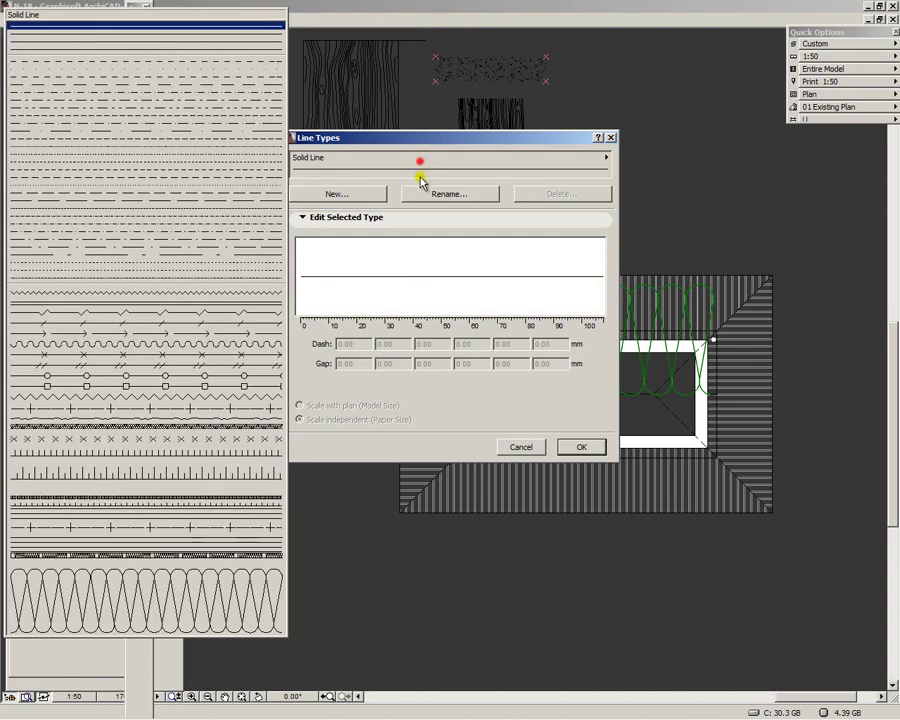
left_click(187, 594)
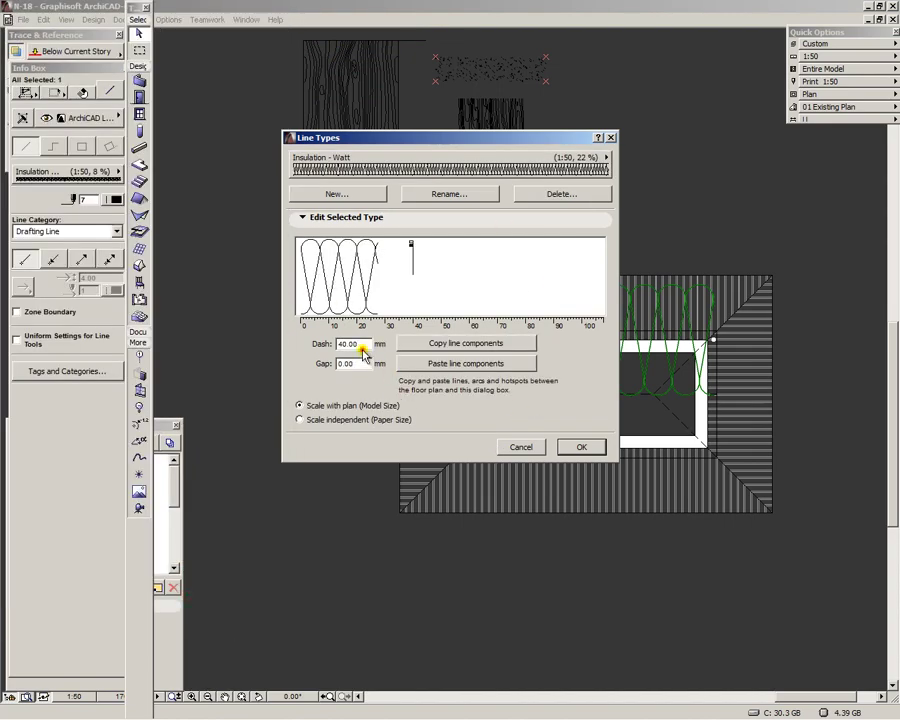
left_click(352, 343)
type("8")
key("Tab")
left_click(581, 446)
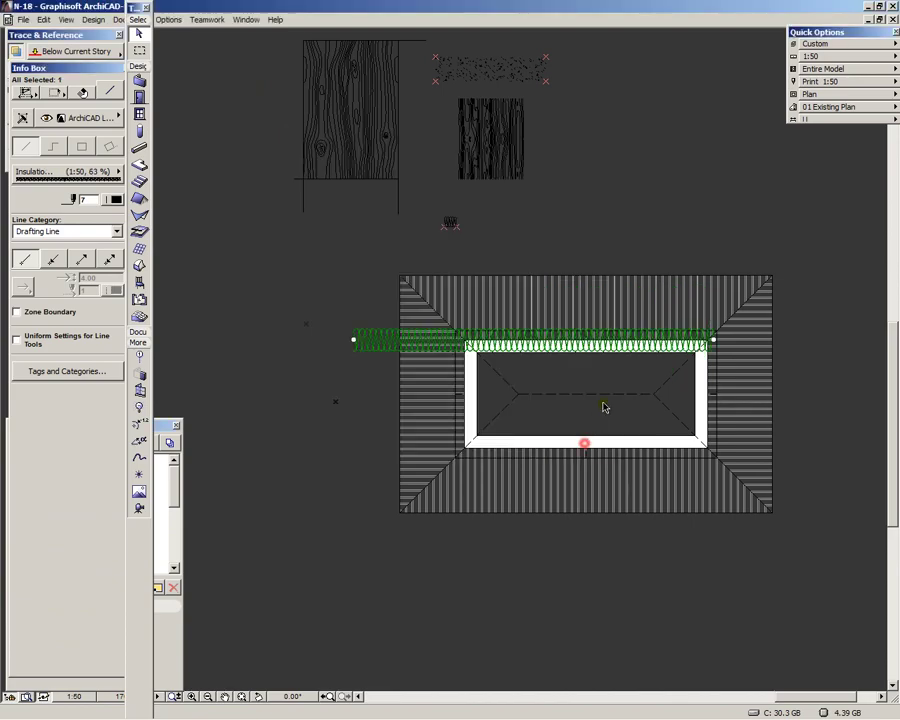
Reopen the Insulation - Watt line type definition to check it, then close it
left_click(170, 20)
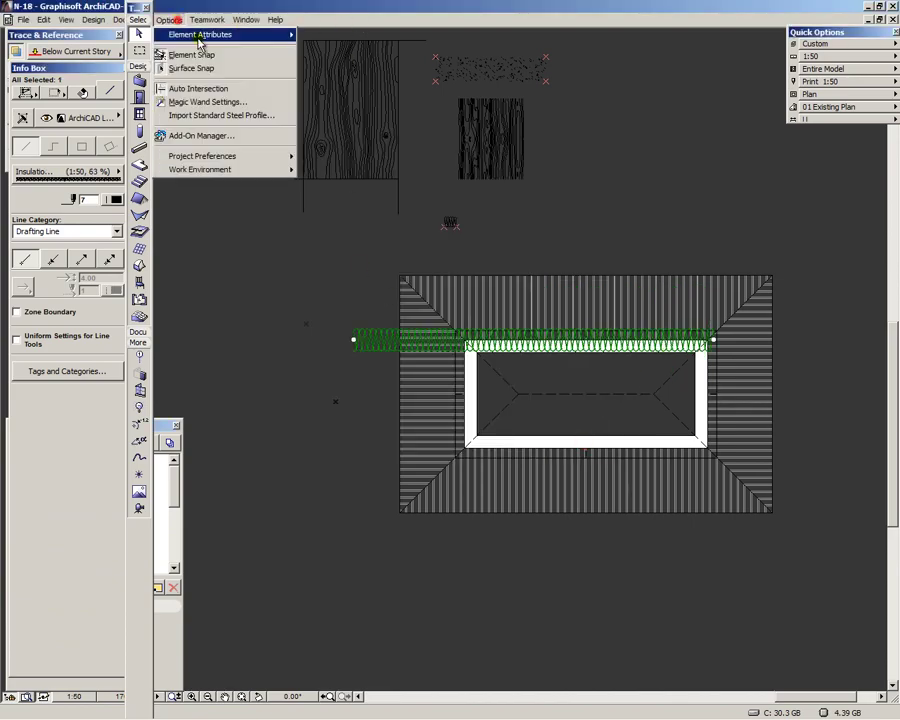
mouse_move(200, 36)
left_click(325, 48)
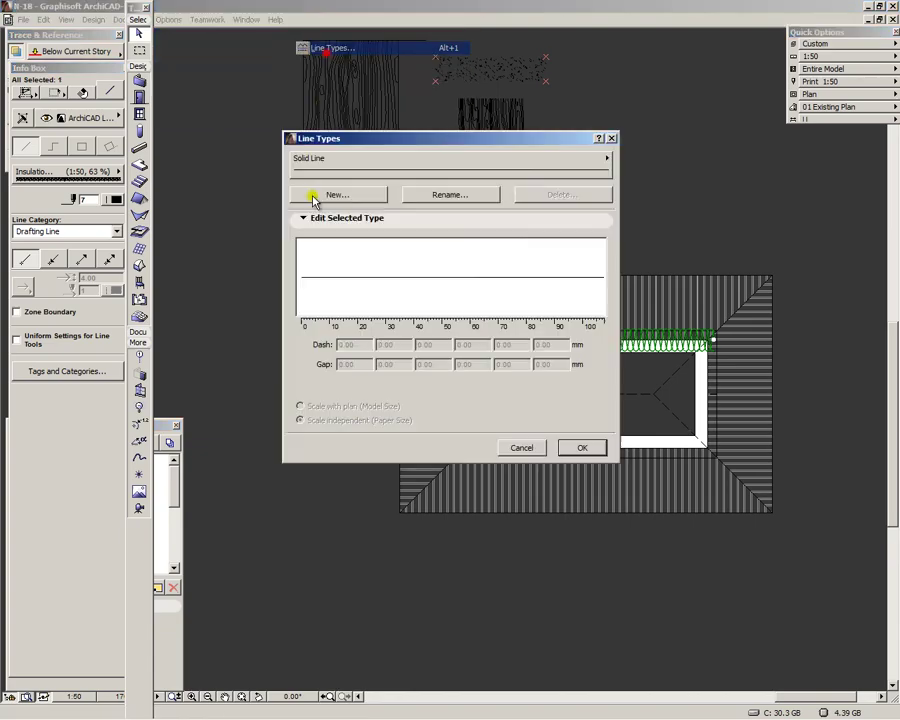
left_click(400, 162)
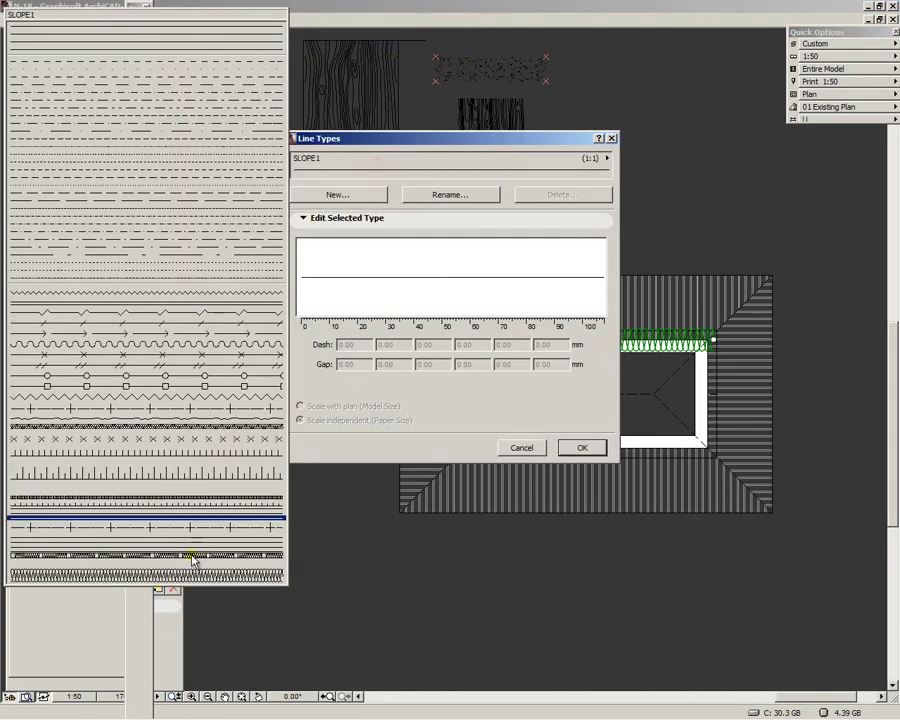
left_click(225, 550)
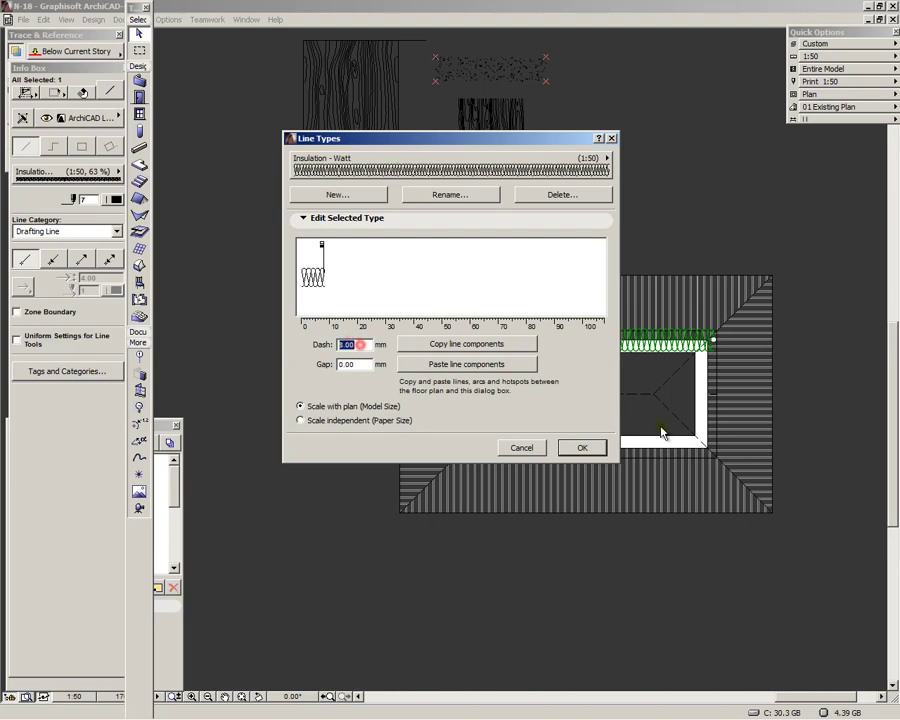
left_click(582, 447)
Move the insulation line down to the wall's bottom edge
scroll(700, 342, "up", 3)
scroll(700, 342, "up", 2)
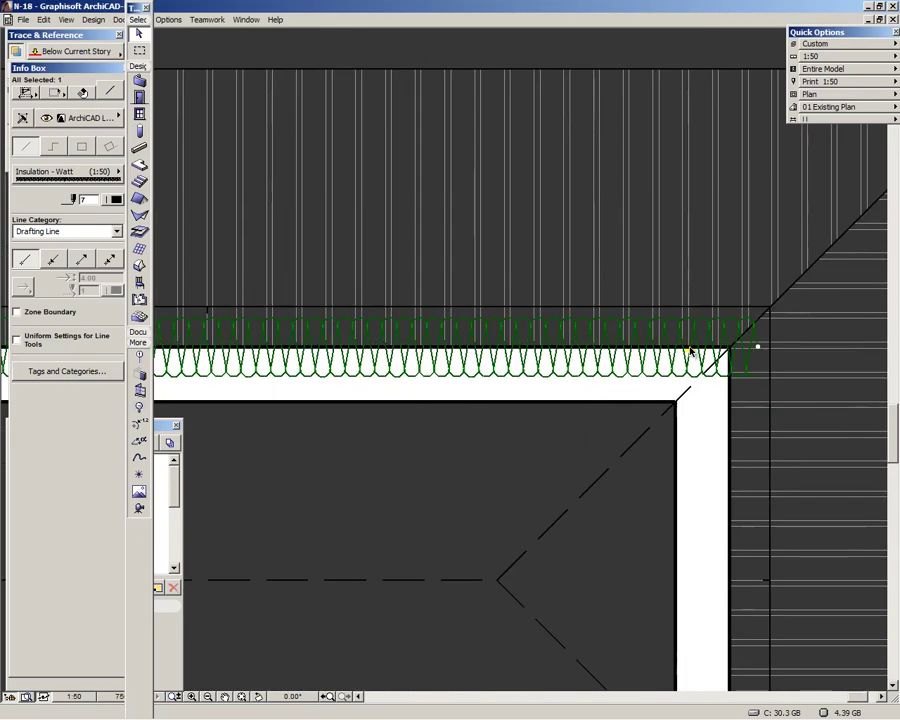
left_click(620, 348)
left_click(620, 370)
scroll(690, 352, "down", 1)
scroll(690, 353, "up", 1)
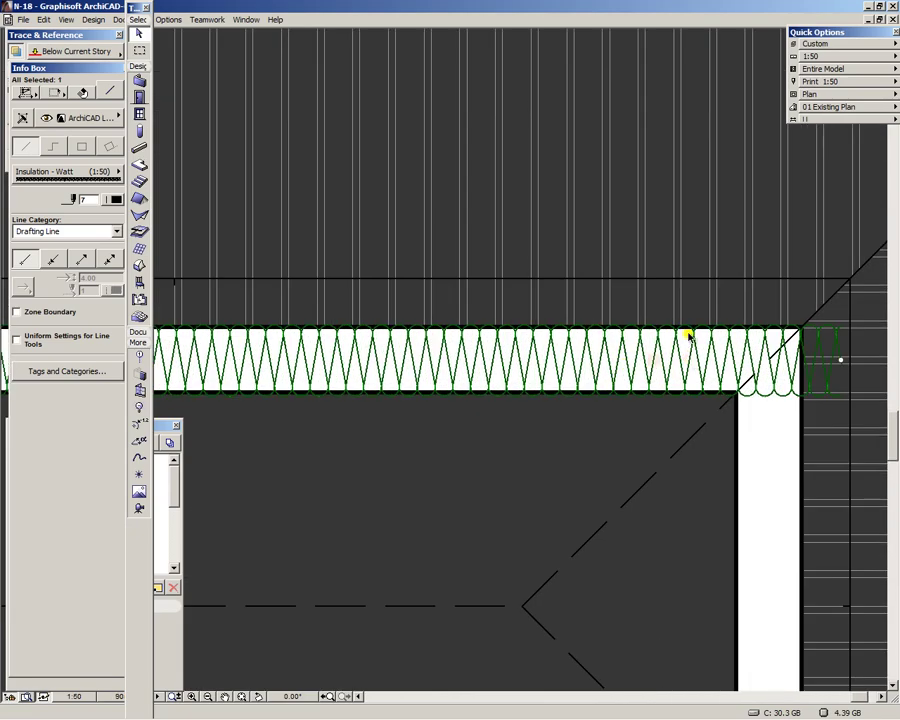
key("ctrl+d")
left_click(652, 326)
left_click(623, 397)
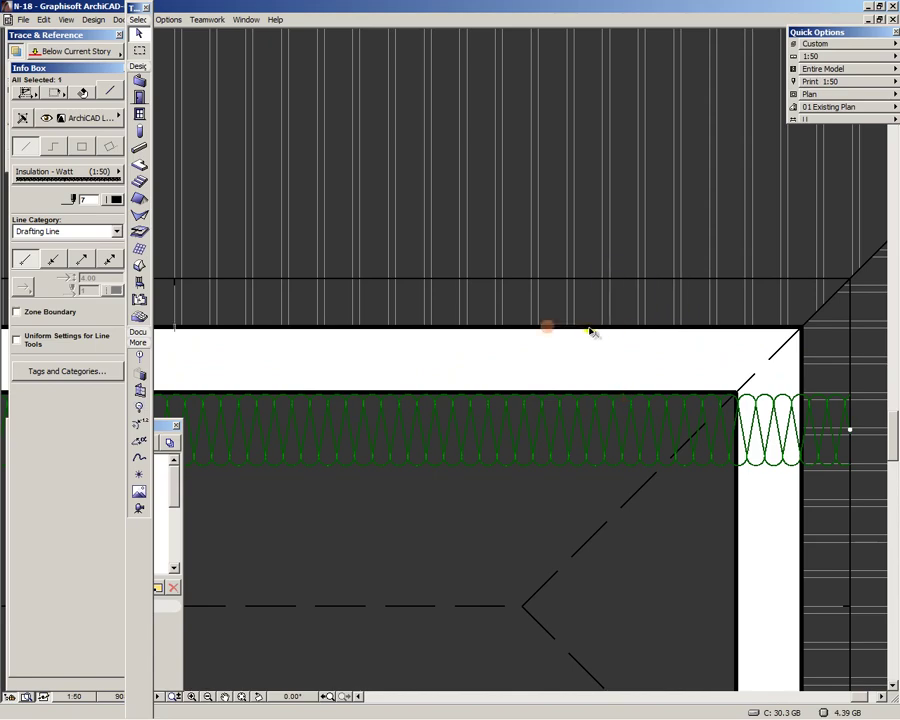
left_click(589, 330)
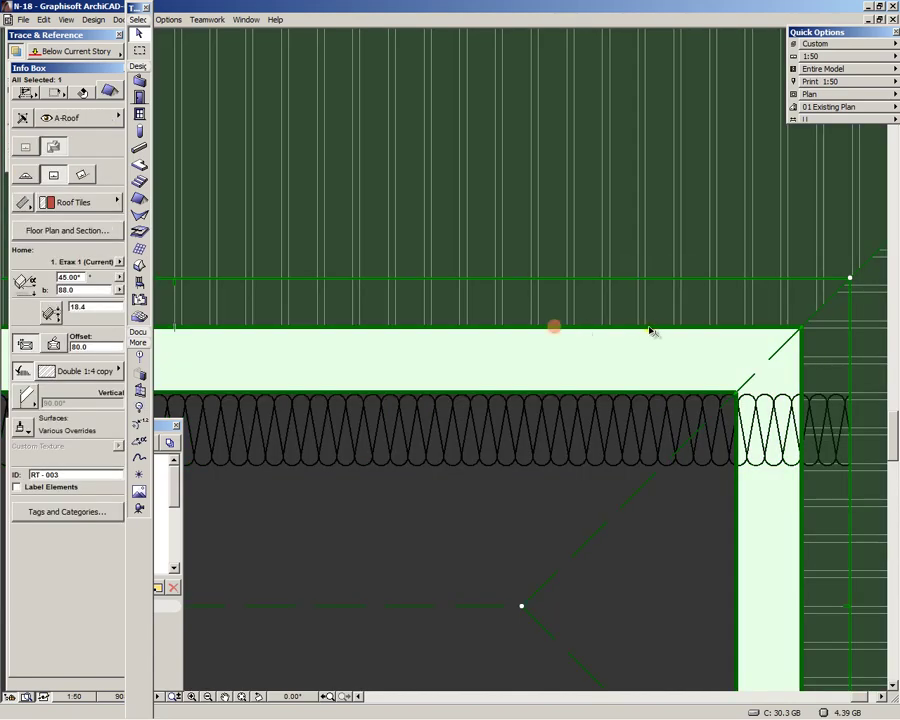
key("Escape")
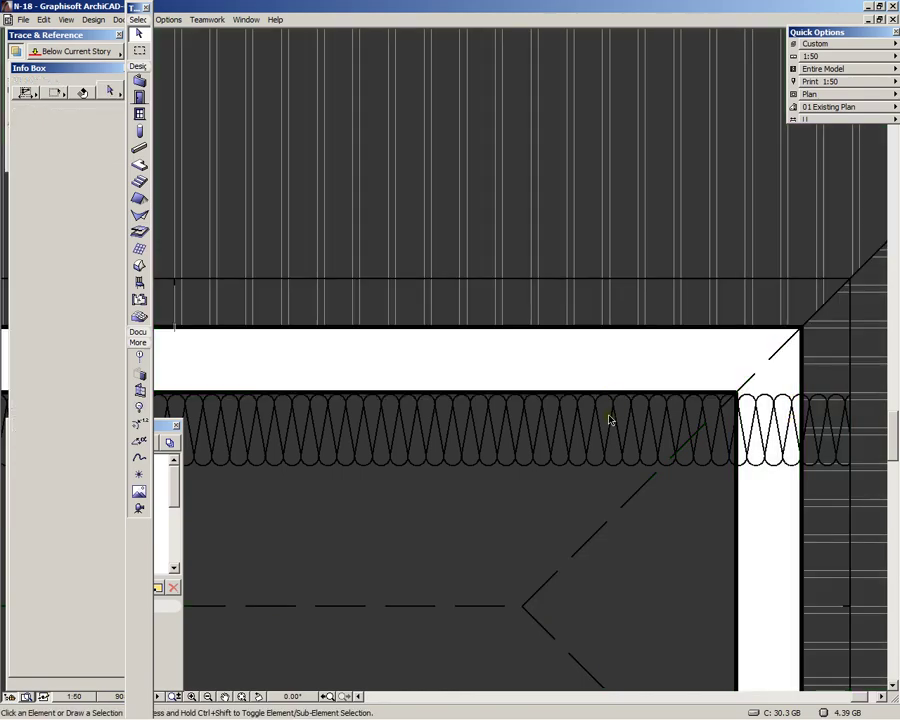
Drag the insulation line back up to the upper band
left_click(608, 422)
scroll(608, 406, "up", 3)
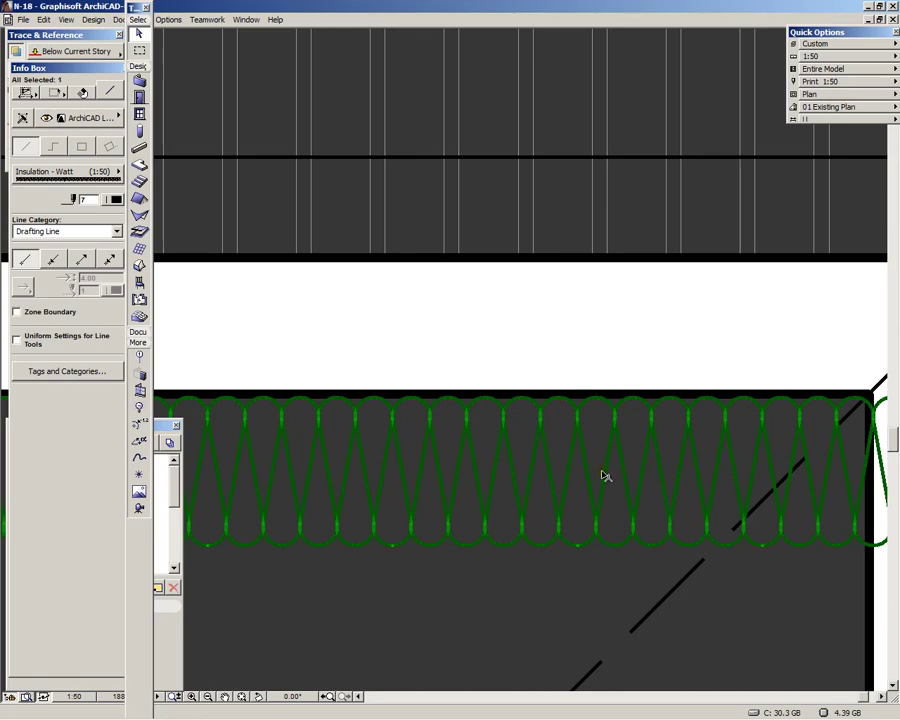
left_click_drag(604, 476, 604, 258)
scroll(563, 281, "down", 5)
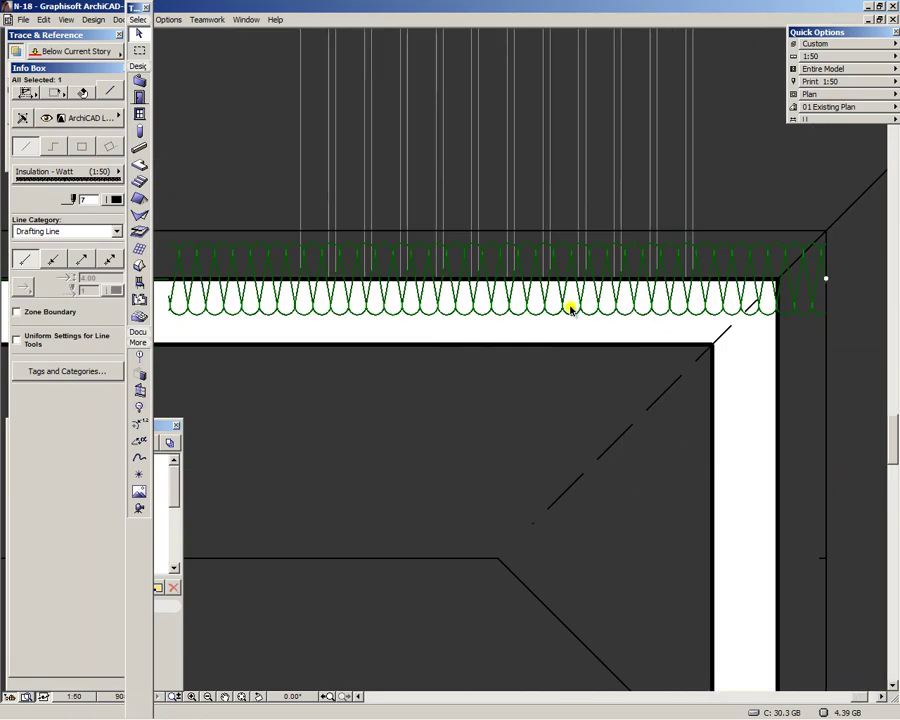
scroll(576, 306, "up", 5)
scroll(576, 306, "down", 4)
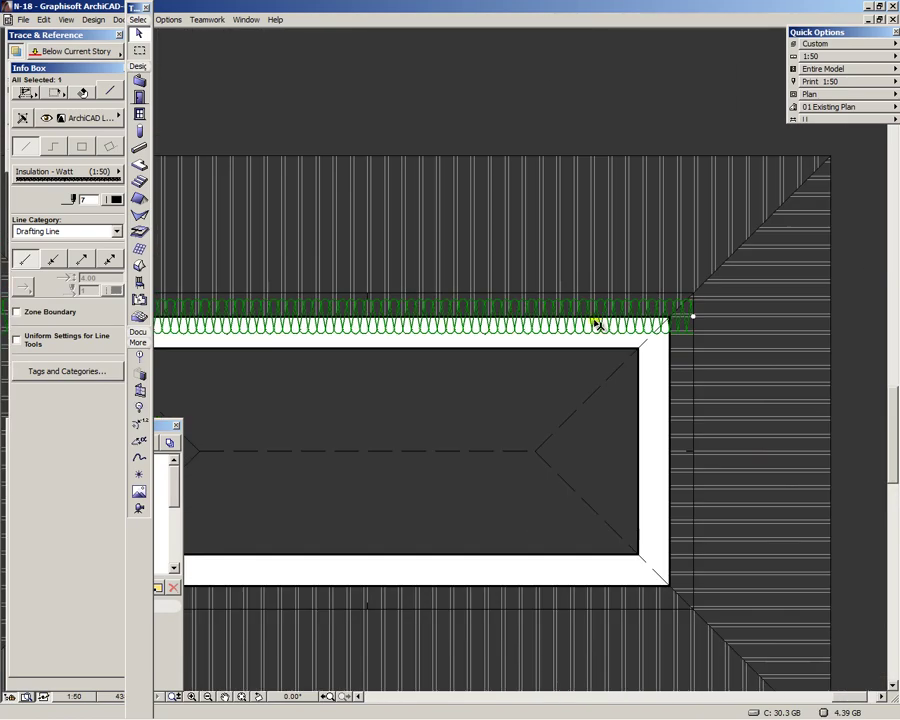
scroll(584, 322, "up", 4)
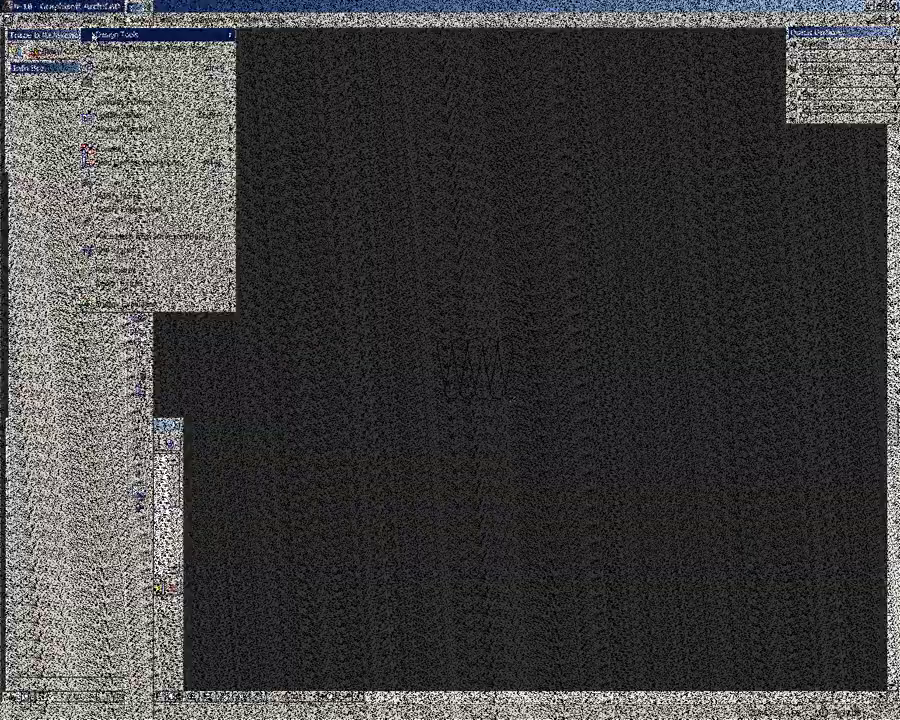
mouse_move(101, 37)
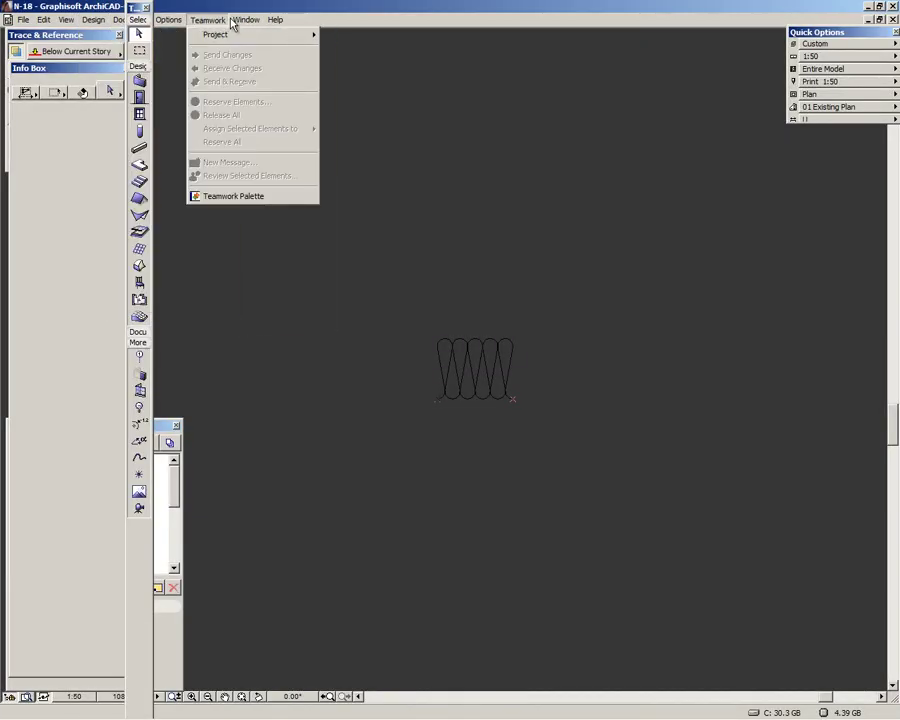
Set the user origin at the loop sample's left end and copy its 23 elements
mouse_move(281, 110)
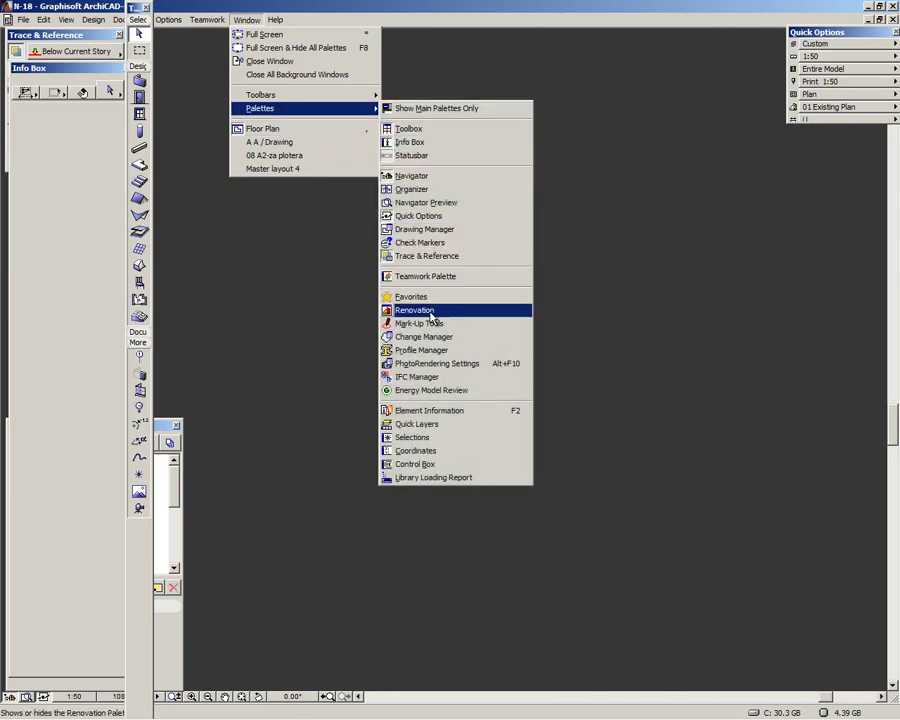
left_click(438, 451)
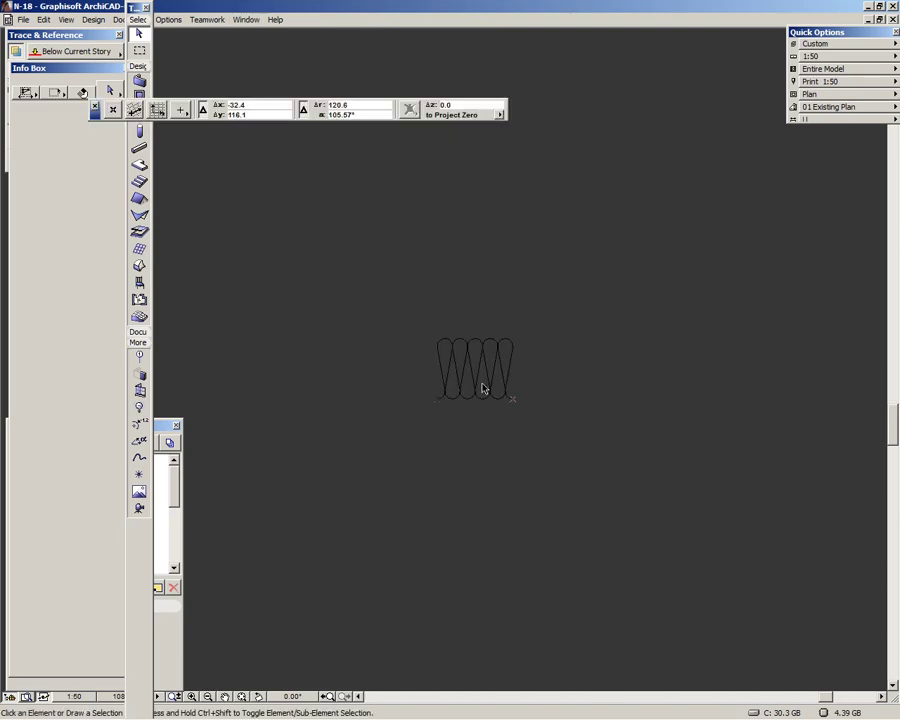
left_click(113, 111)
key("ctrl+c")
left_click(436, 396)
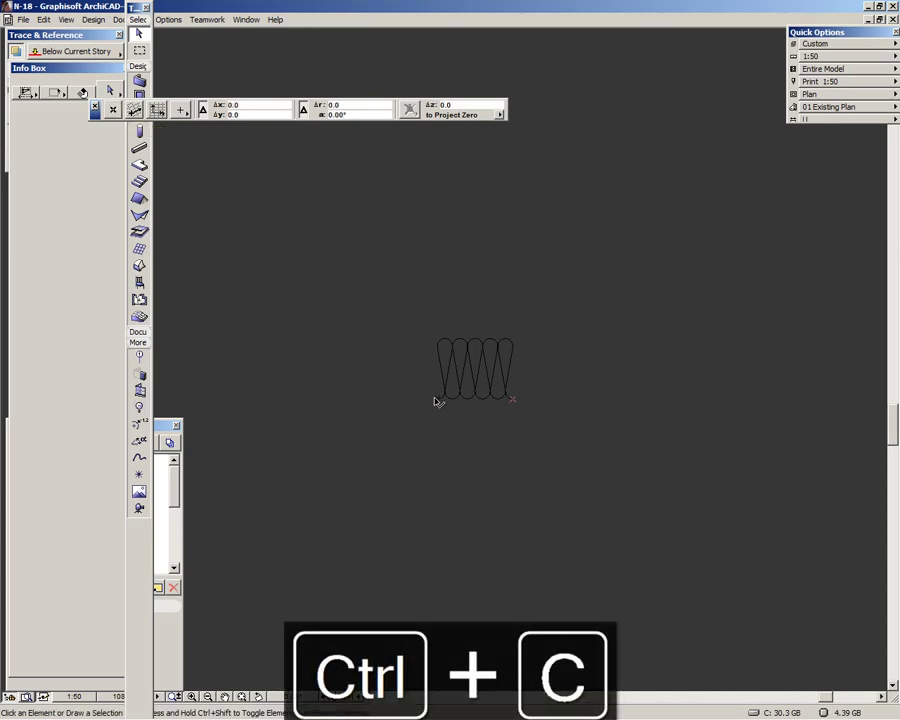
left_click(378, 285)
left_click(655, 474)
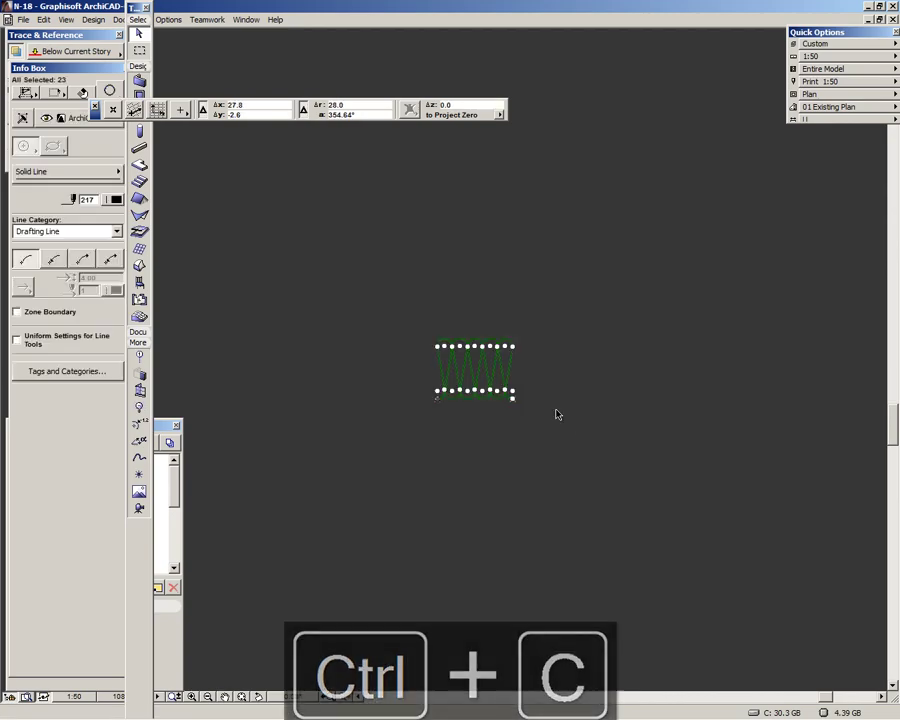
Paste the copied loop components into the Insulation - Watt line type
left_click(168, 19)
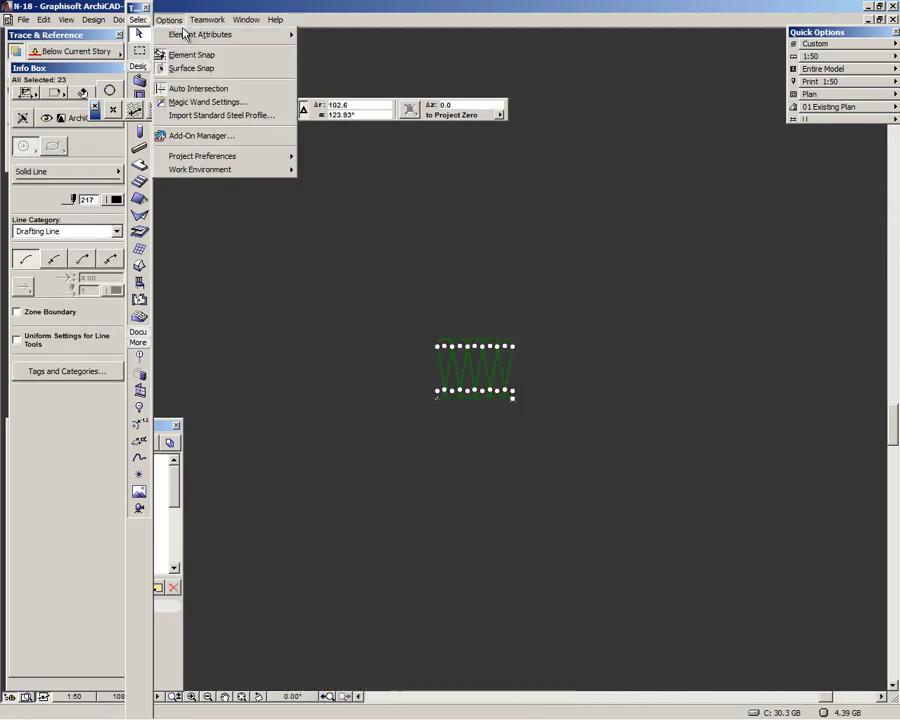
mouse_move(187, 38)
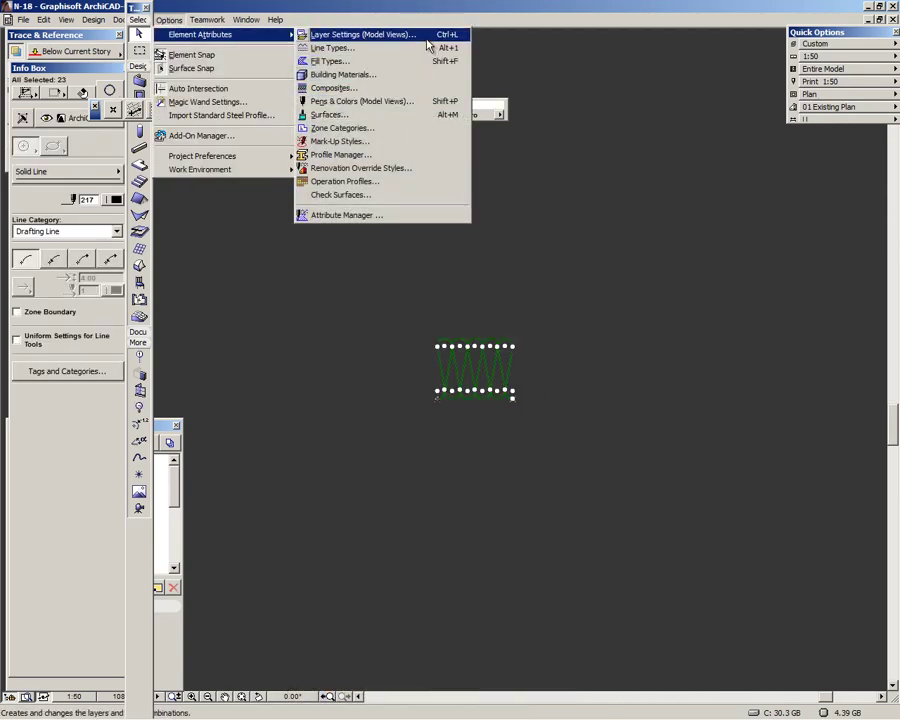
left_click(421, 50)
left_click(450, 160)
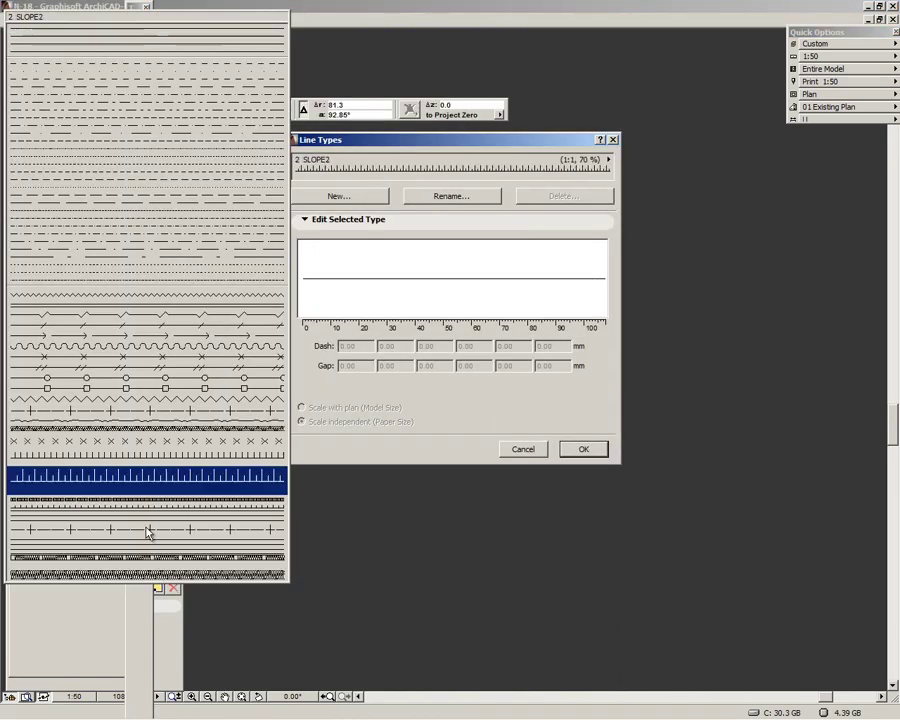
left_click(173, 576)
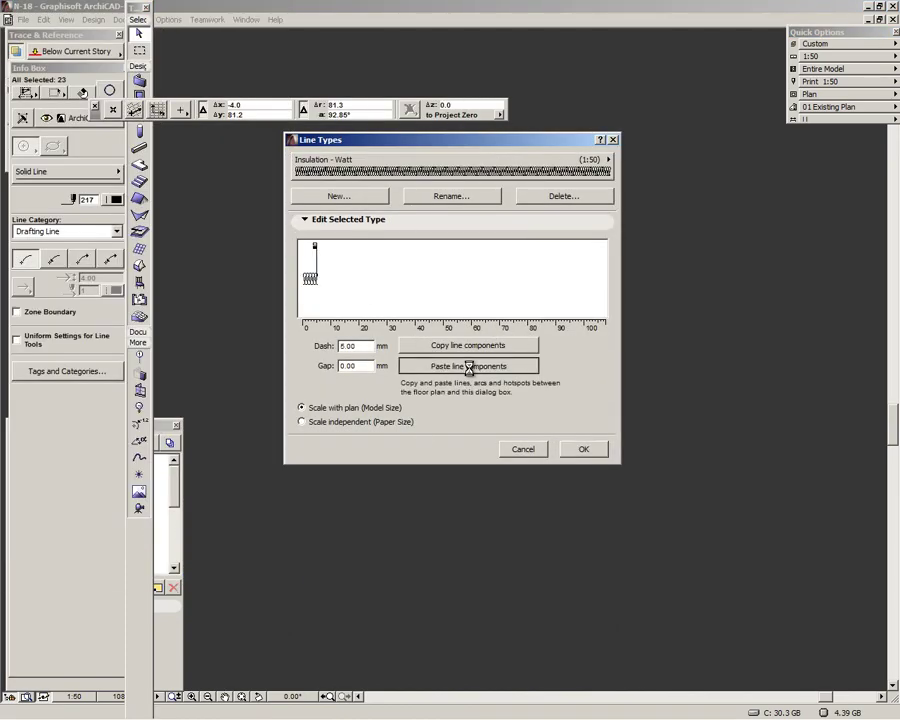
left_click(469, 368)
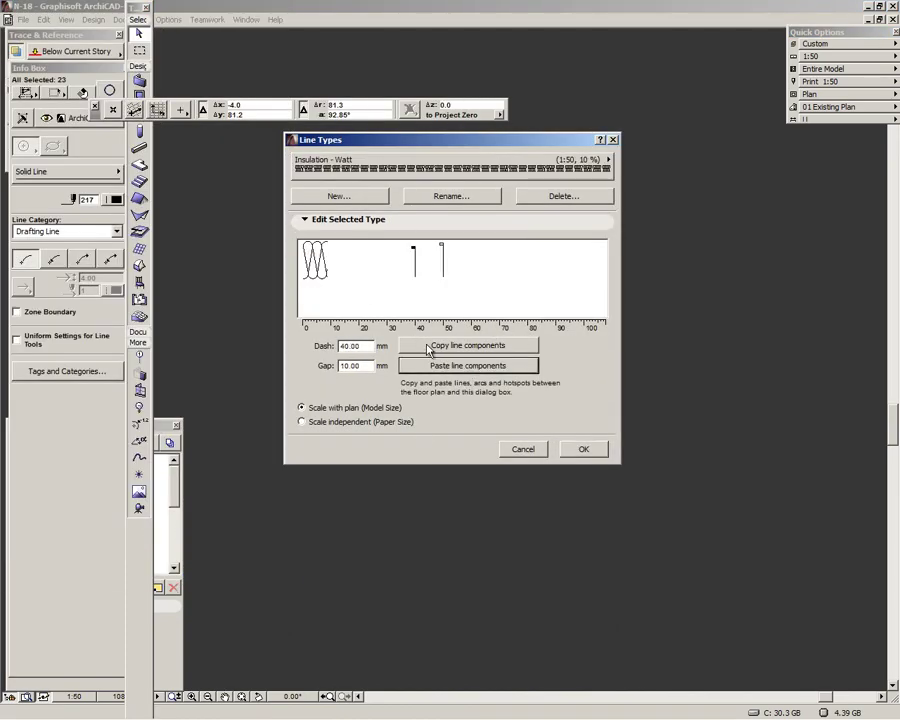
Set the line type's gap to 0 and dash to 5 mm, and save it
double_click(355, 365)
type("0")
left_click(367, 346)
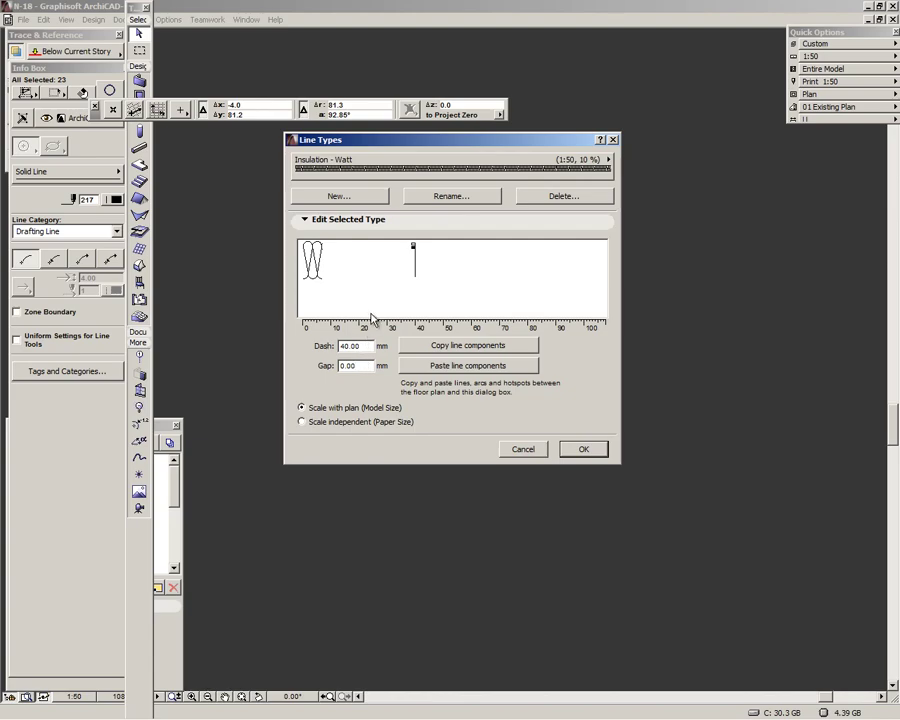
double_click(360, 346)
type("5")
left_click(358, 366)
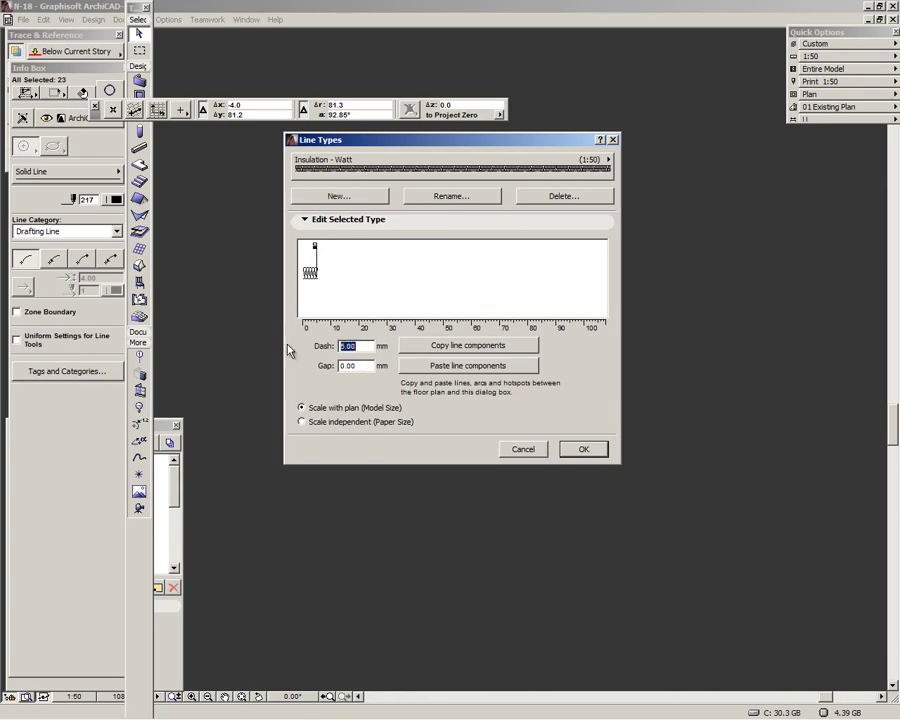
left_click(584, 450)
left_click(373, 392)
Draw a new horizontal line and give it the Insulation - Watt line type
scroll(440, 382, "down", 3)
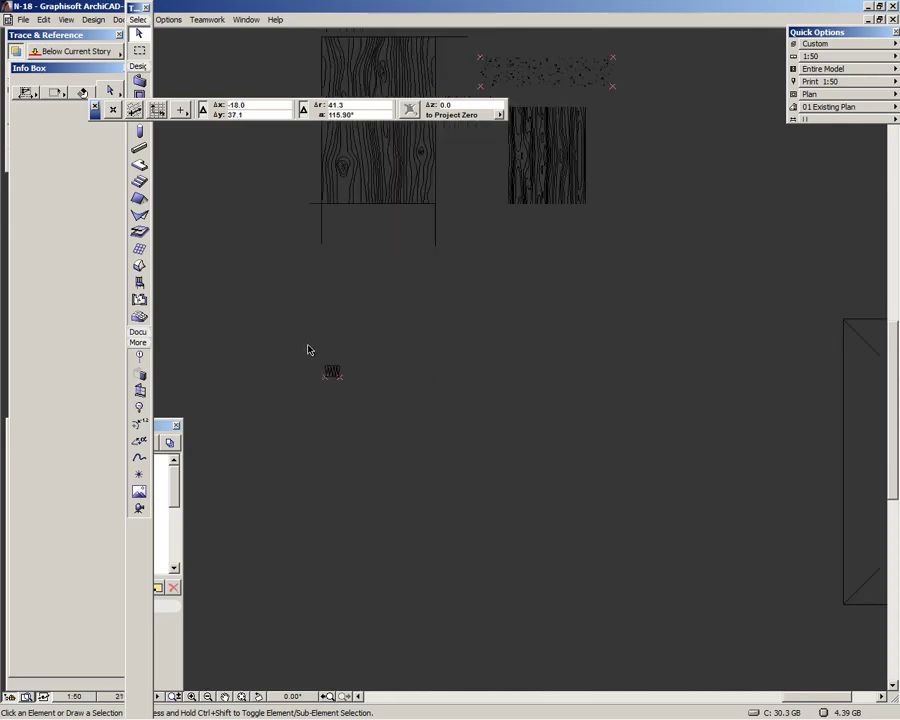
scroll(310, 350, "down", 2)
scroll(724, 355, "up", 5)
left_click(330, 175)
left_click(651, 174)
left_click_drag(560, 150, 528, 204, "shift")
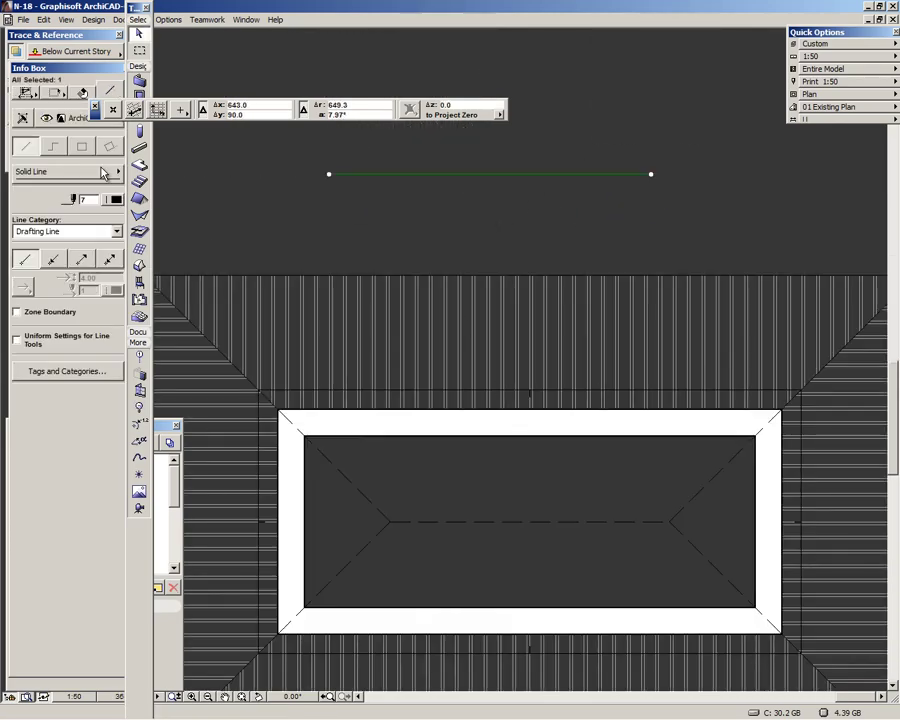
left_click(106, 172)
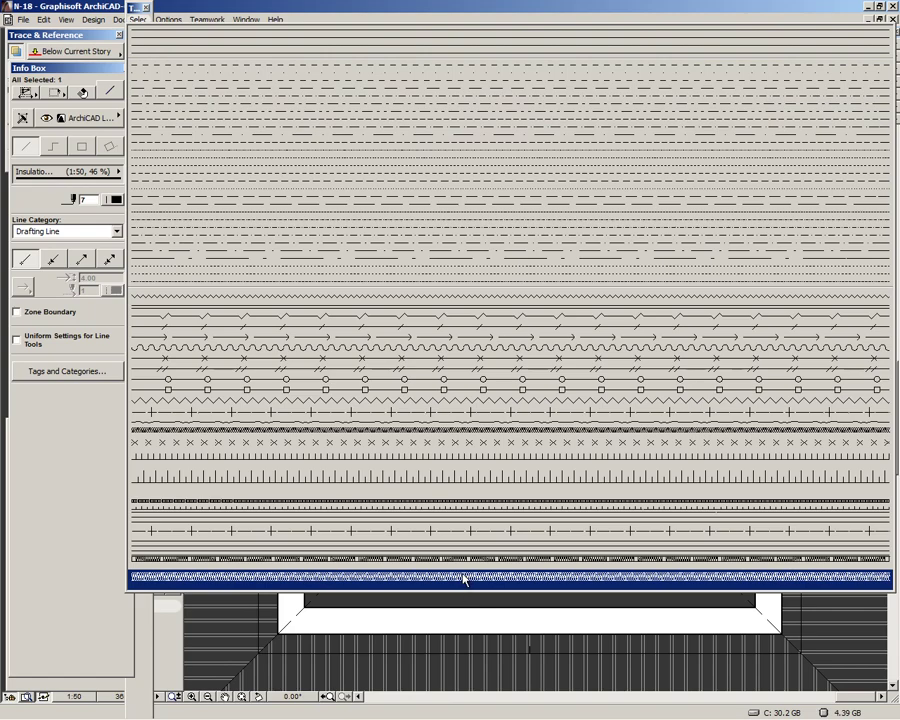
left_click(463, 578)
Move the insulation line down onto the upper roof cut edge
scroll(650, 176, "up", 4)
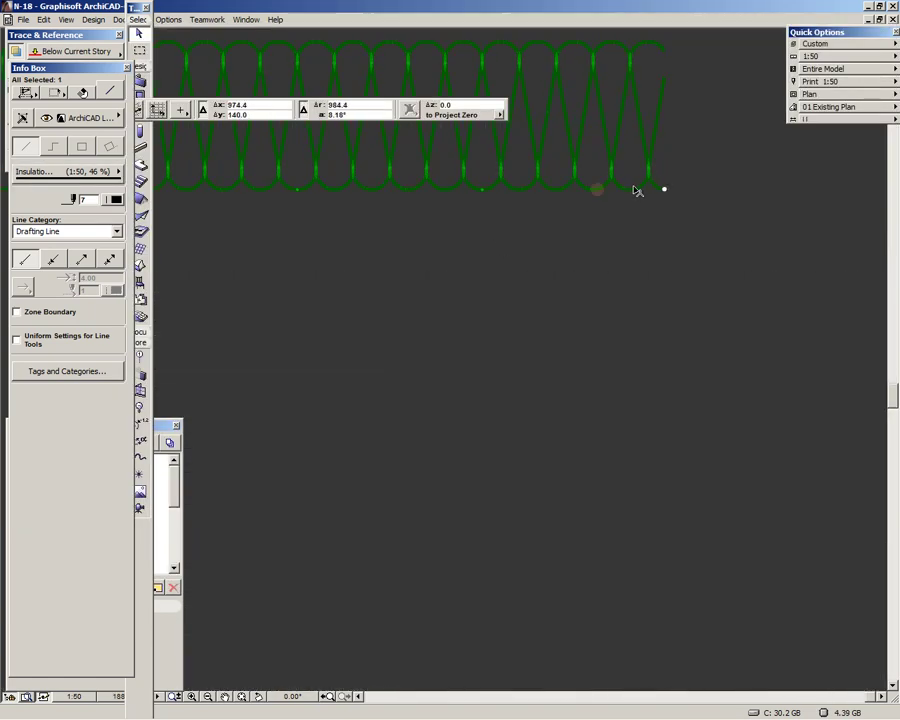
left_click(635, 191)
scroll(635, 191, "down", 3)
scroll(612, 356, "up", 5)
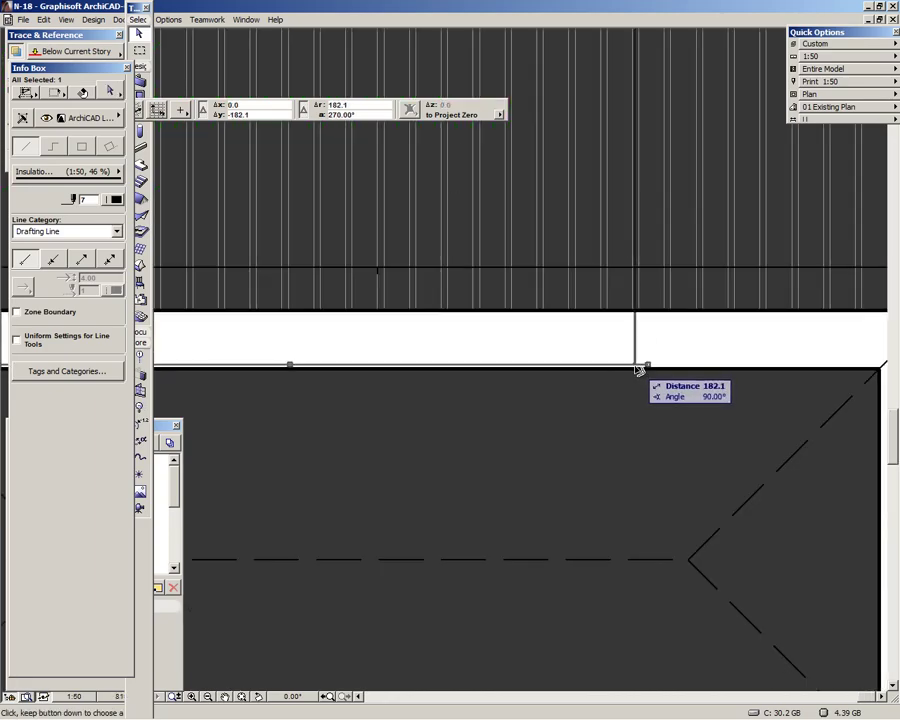
left_click(638, 369)
scroll(637, 370, "up", 3)
scroll(637, 370, "up", 3)
scroll(635, 369, "down", 4)
Give the insulation line pen 217 and marquee-select it
left_click(117, 199)
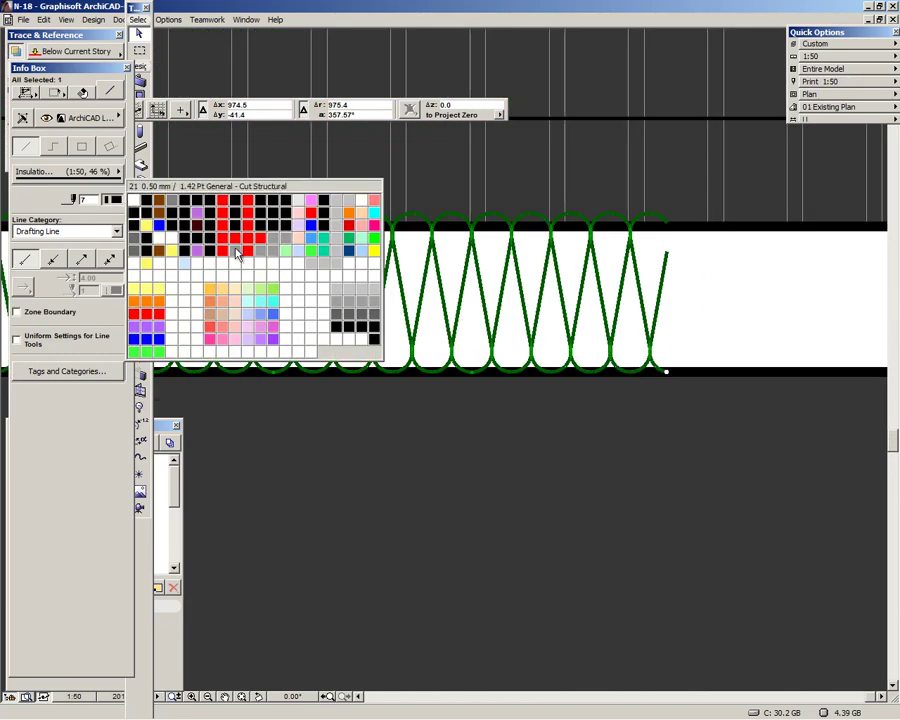
left_click(335, 335)
left_click(634, 332)
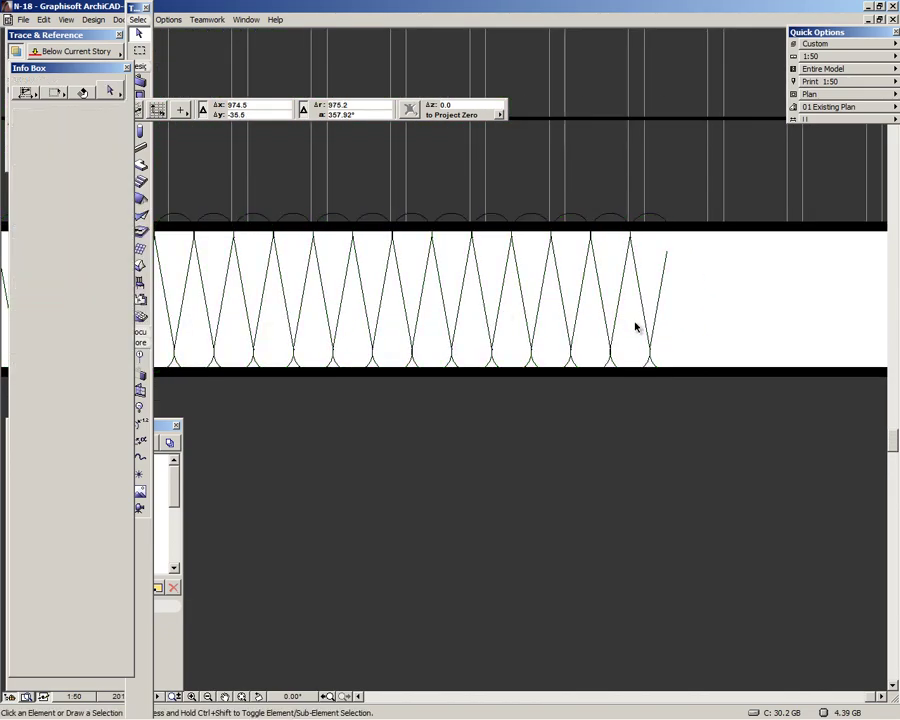
left_click(643, 321)
left_click(374, 259)
scroll(500, 275, "down", 2)
Check the result by selecting all, then selecting and deselecting the insulation line
key("ctrl+a")
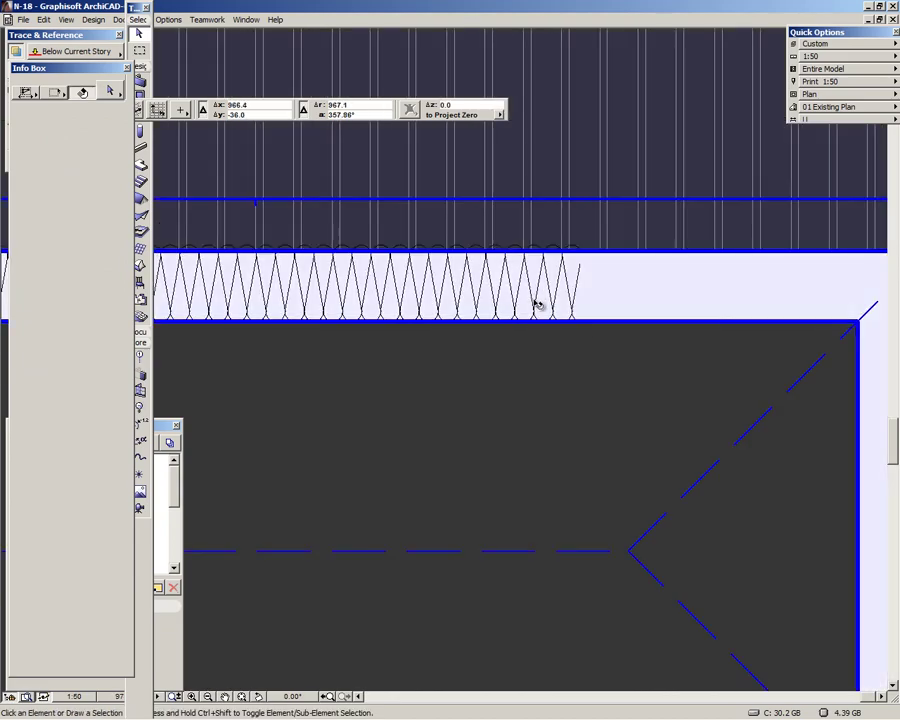
key("Escape")
left_click(458, 305)
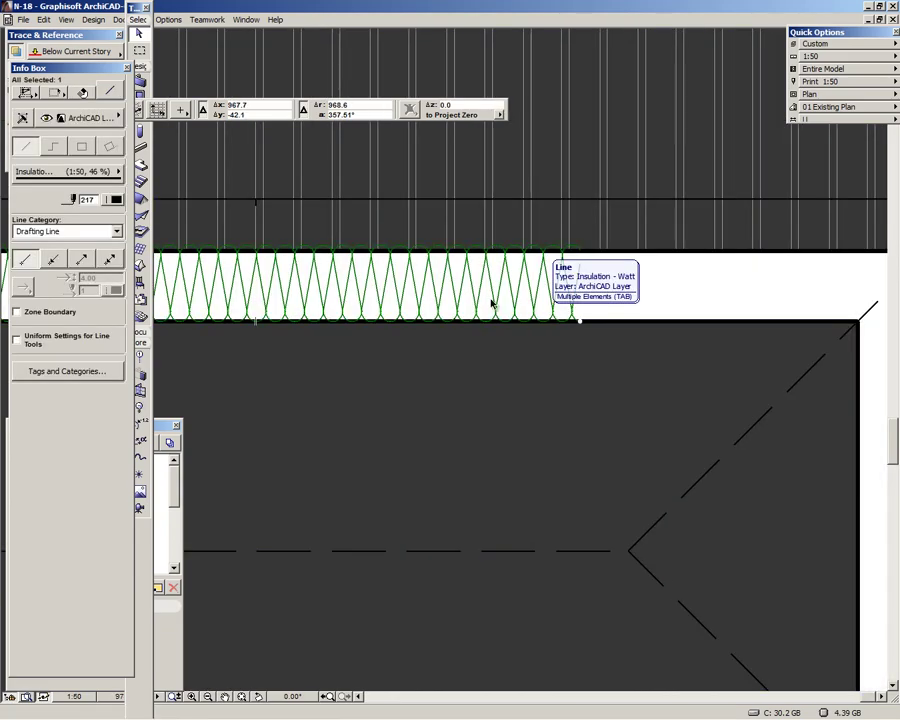
scroll(533, 322, "down", 2)
scroll(533, 322, "down", 3)
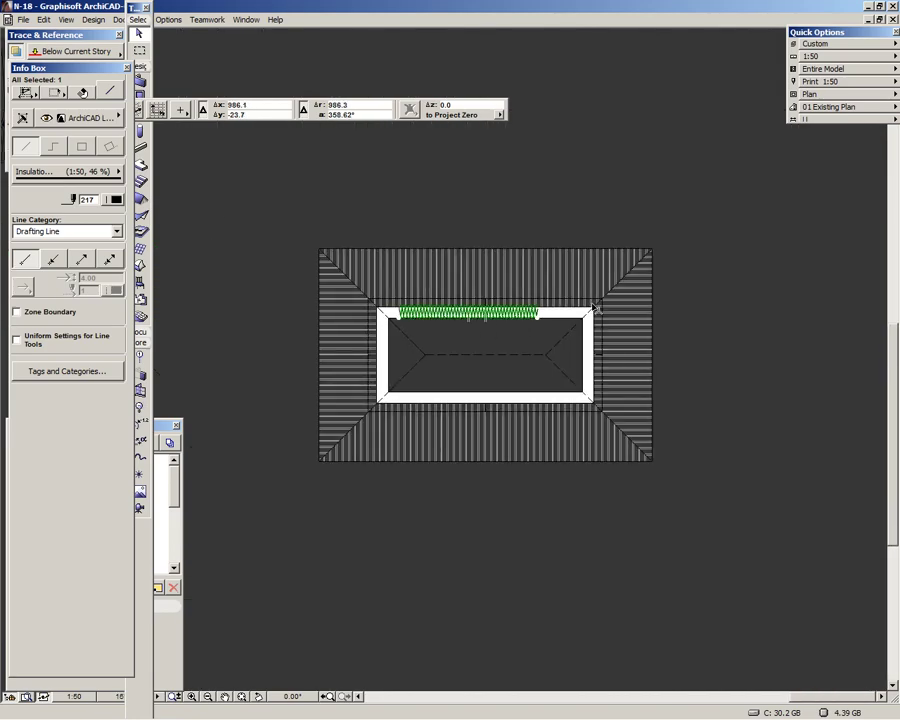
scroll(535, 323, "up", 3)
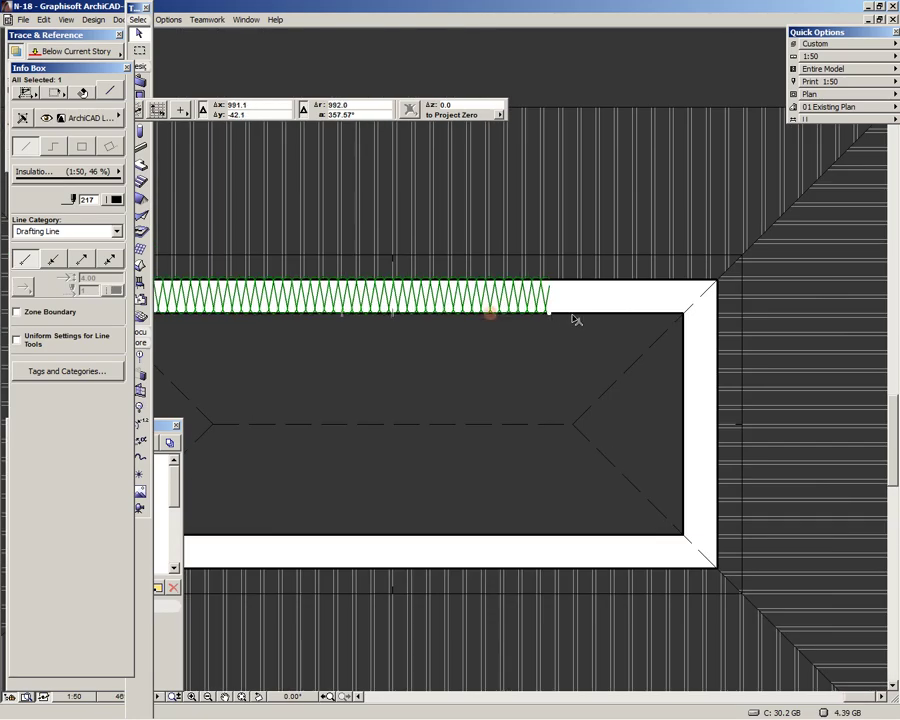
scroll(593, 276, "down", 2)
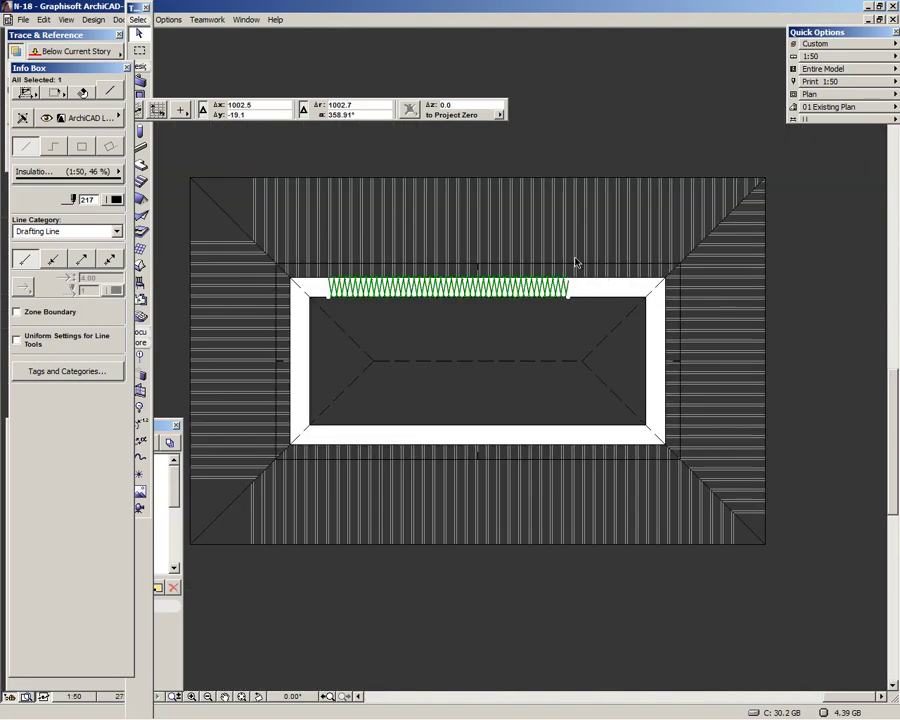
key("Escape")
scroll(534, 249, "down", 5)
scroll(432, 242, "up", 3)
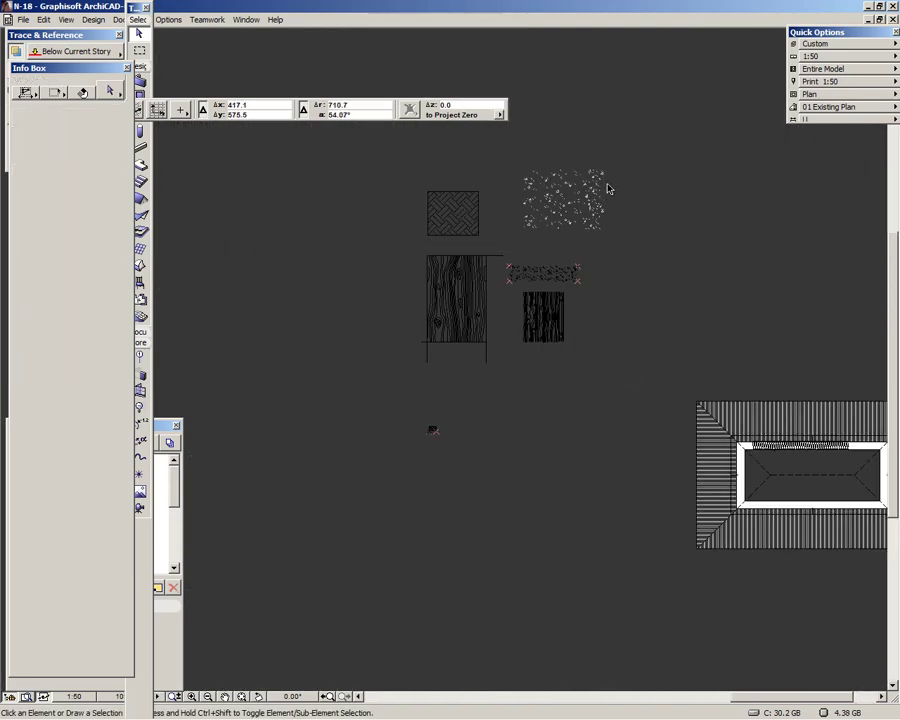
scroll(521, 199, "down", 3)
scroll(568, 184, "up", 2)
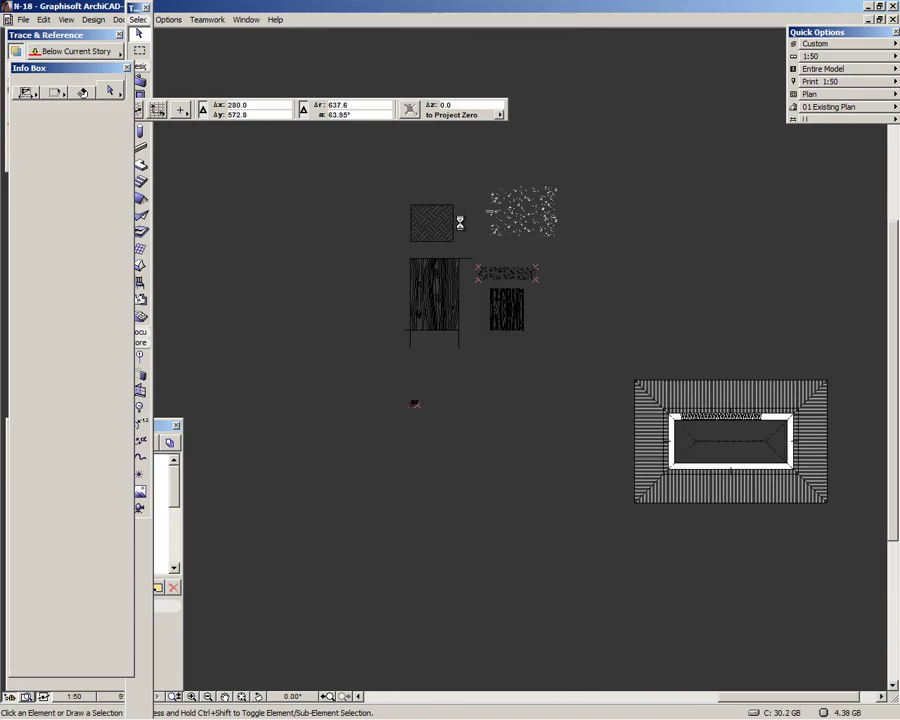